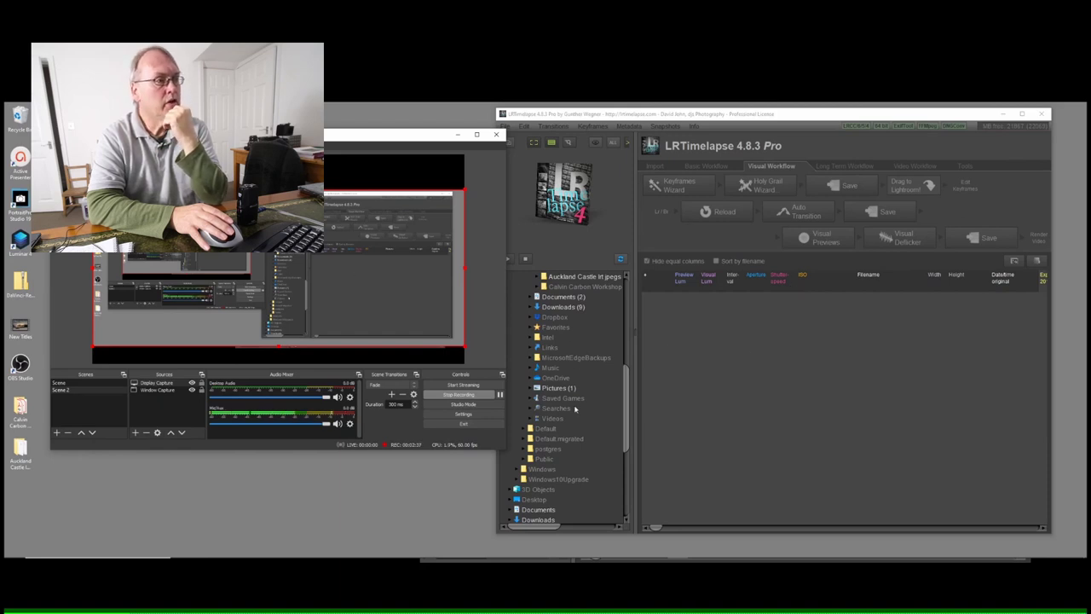
- Load the Auckland Castle image sequence from the Desktop folder and play its preview
scroll(572, 368, up, 7)
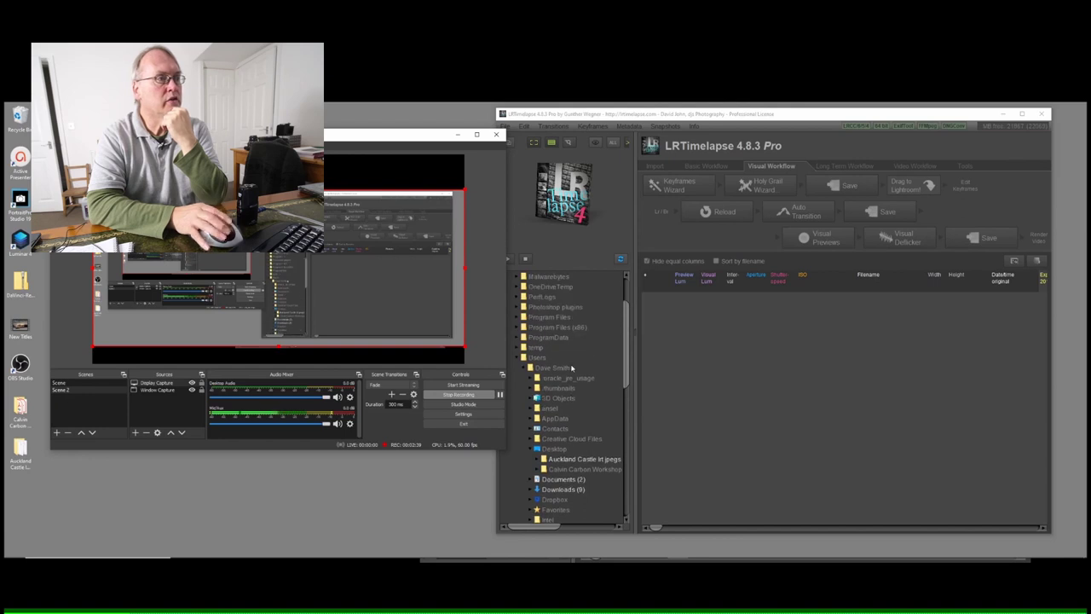
scroll(572, 368, down, 5)
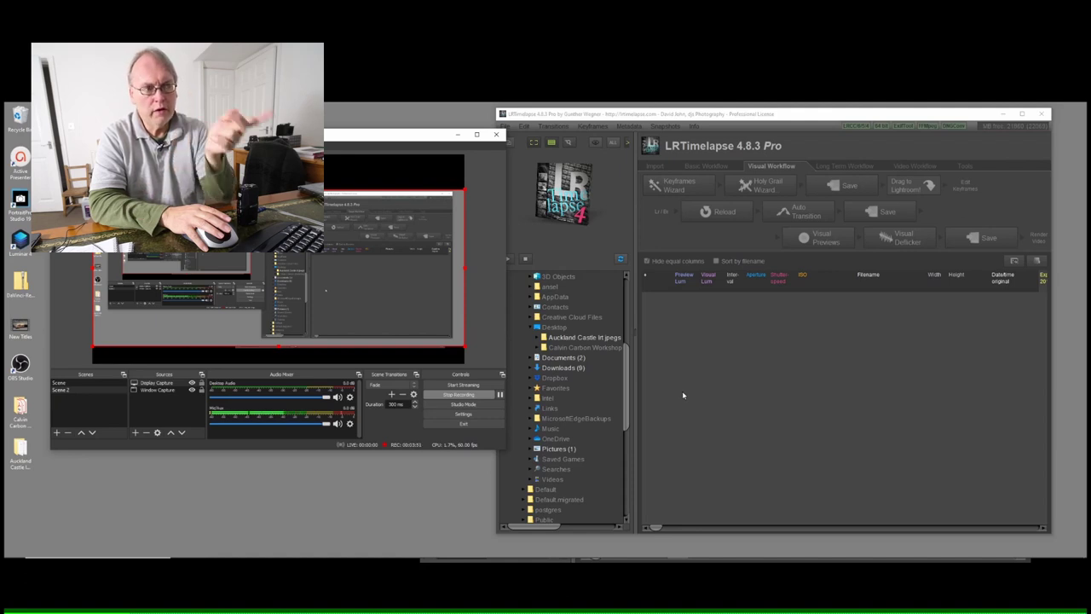
click(587, 338)
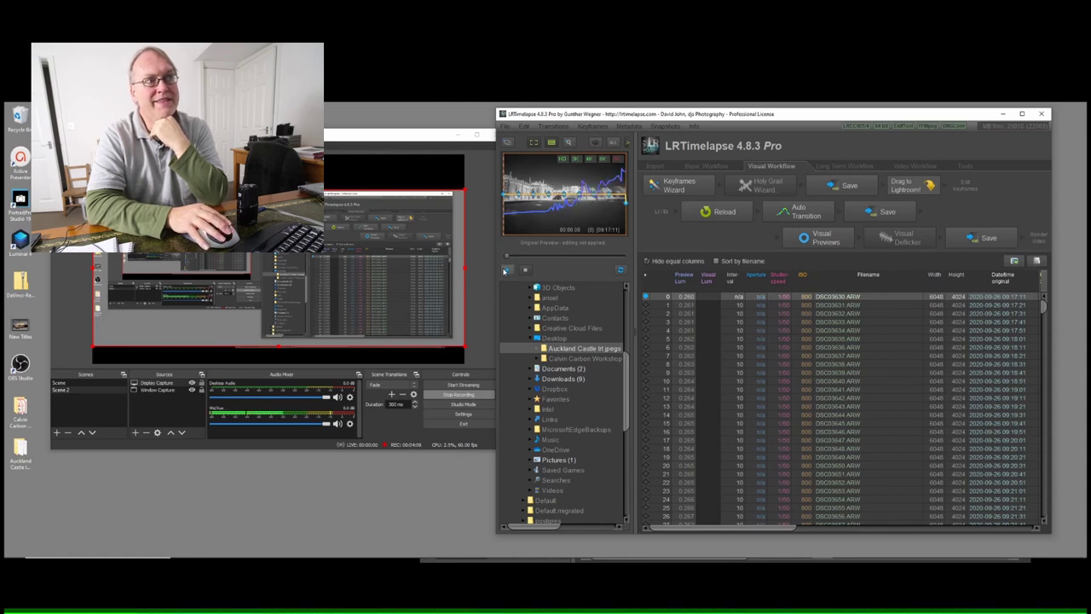
click(507, 269)
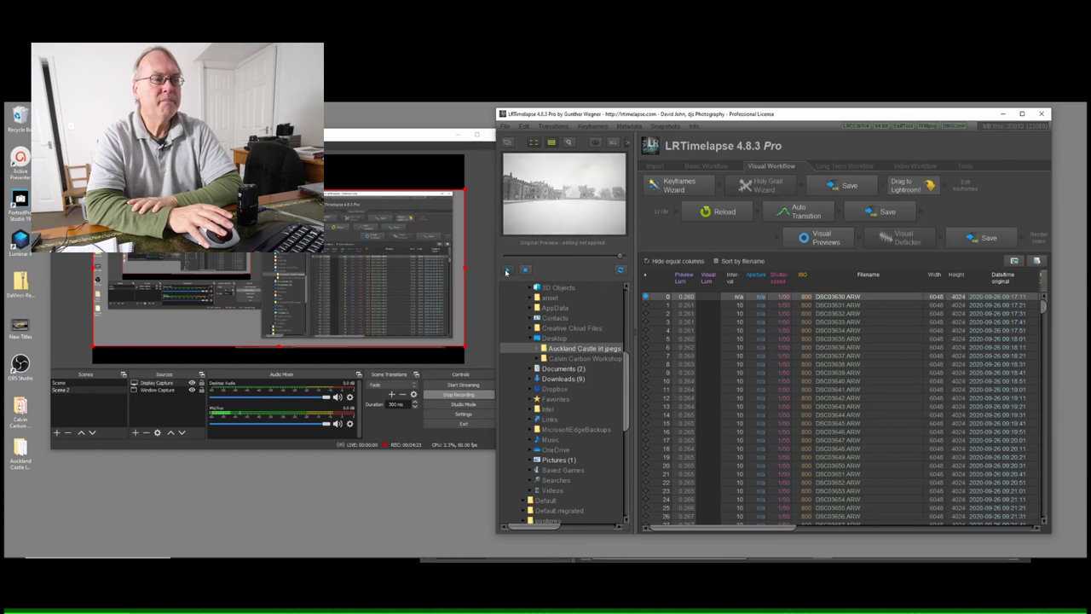
click(506, 271)
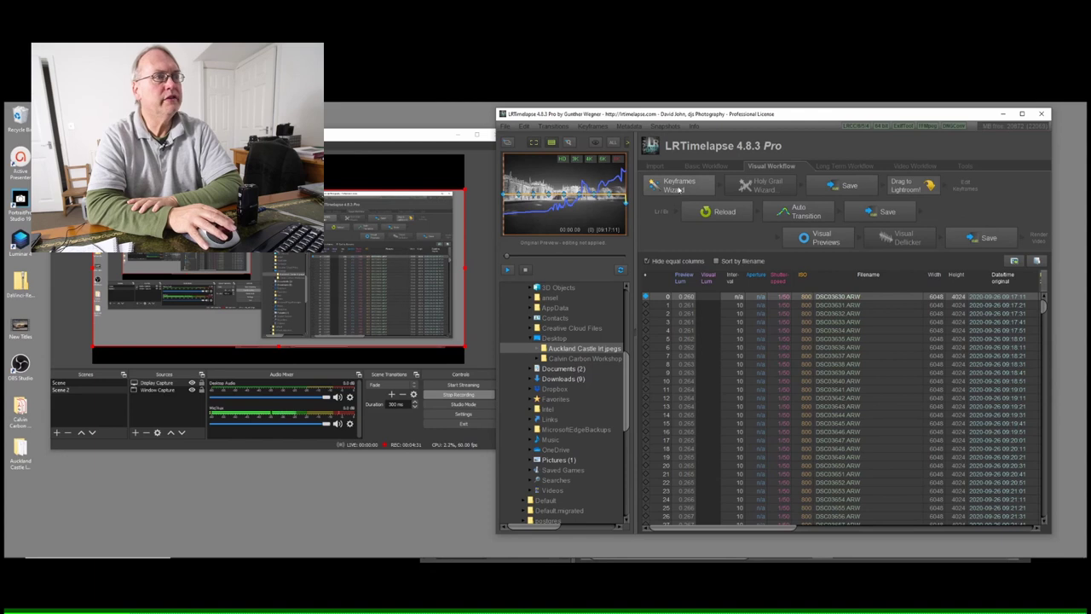
- Replace the sequence's existing keyframes with about 9 new ones using the Keyframes Wizard and save the metadata
click(678, 188)
click(678, 189)
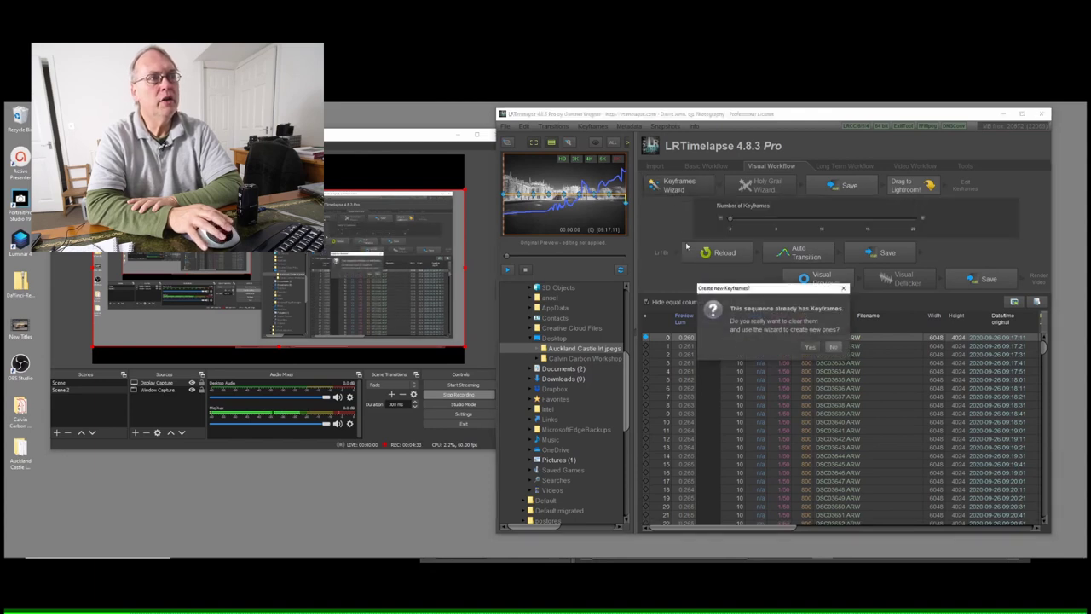
click(810, 347)
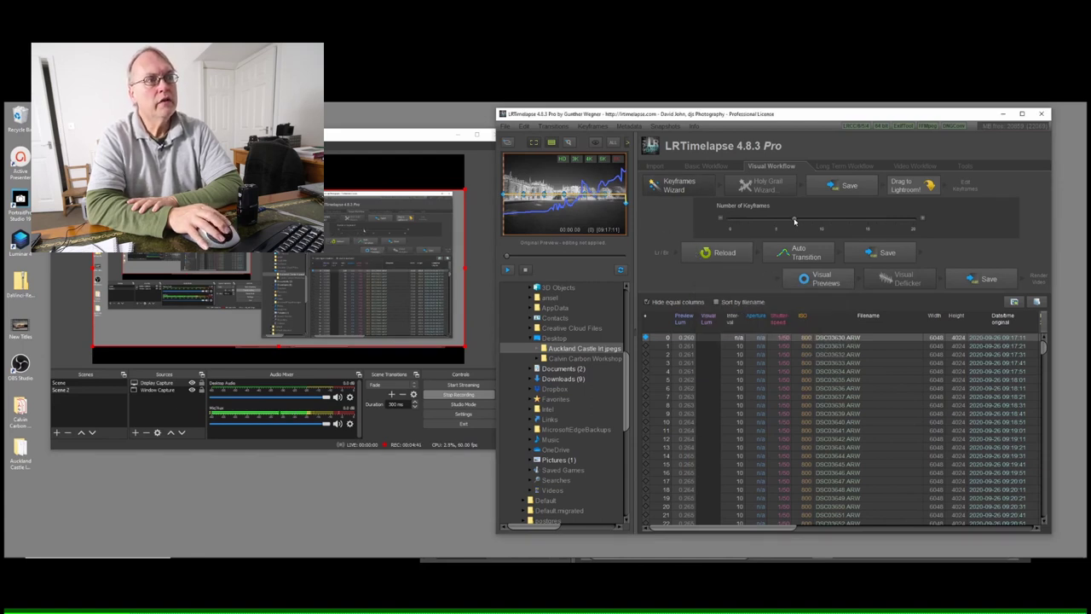
drag(793, 219, 812, 219)
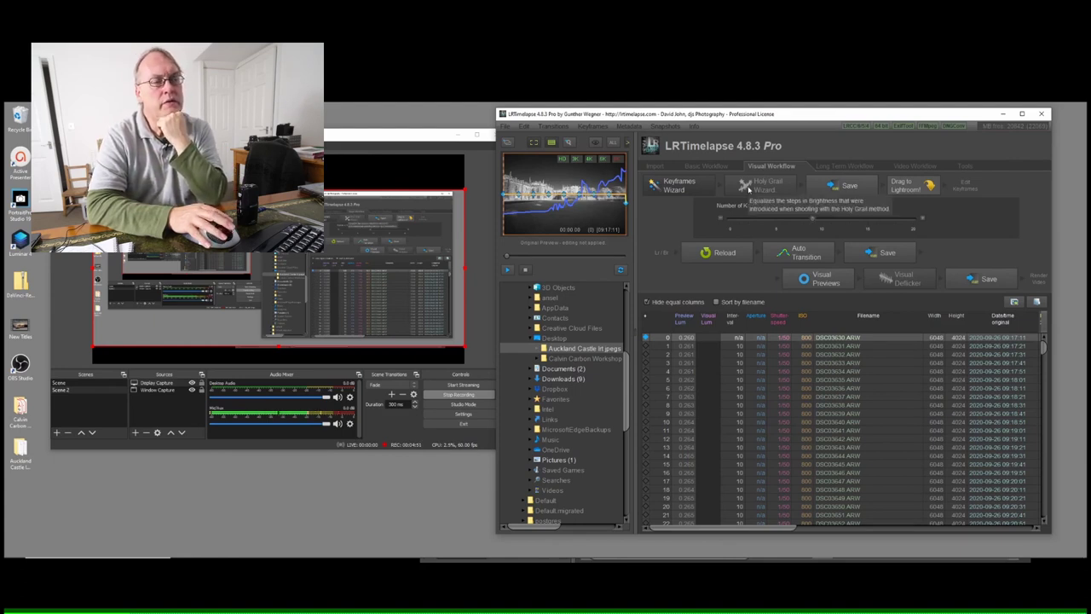
click(844, 186)
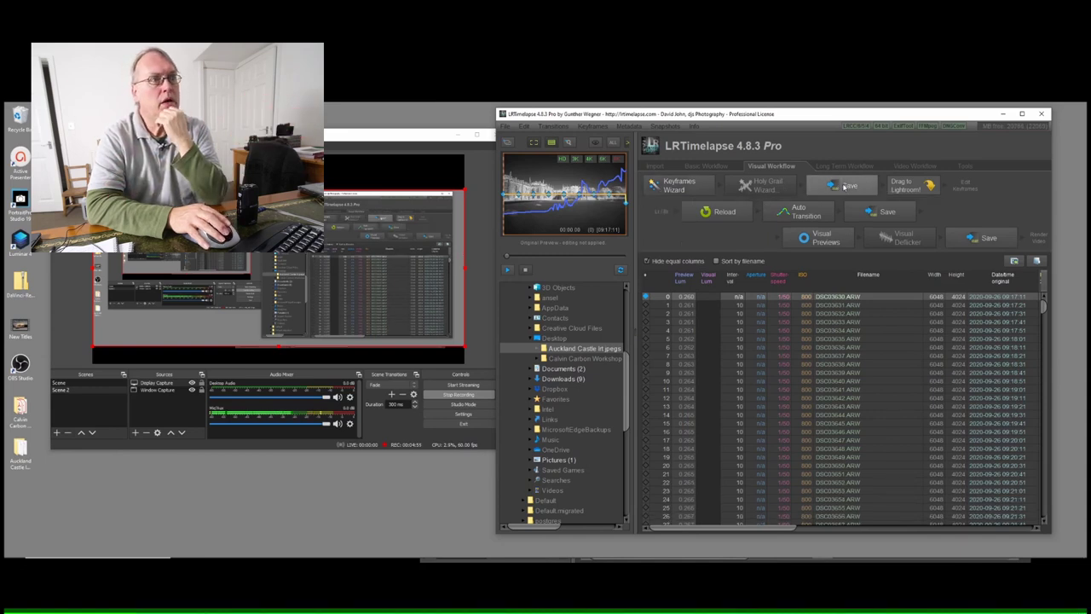
click(844, 186)
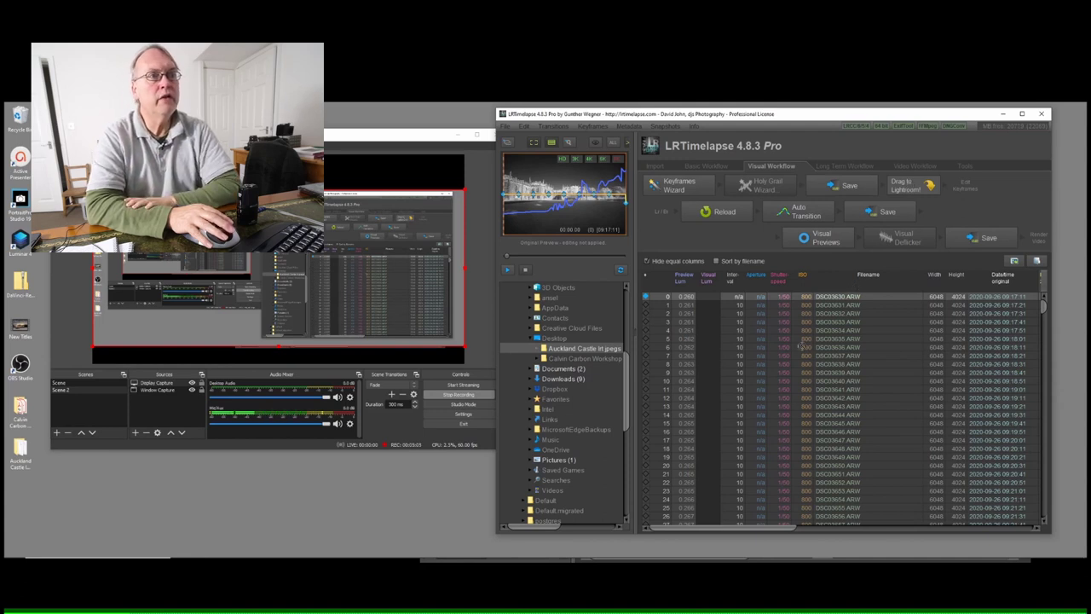
- Switch to Lightroom, import all photos of the sequence by adding them to the catalog, and open the first one in Develop
mouse_move(553, 559)
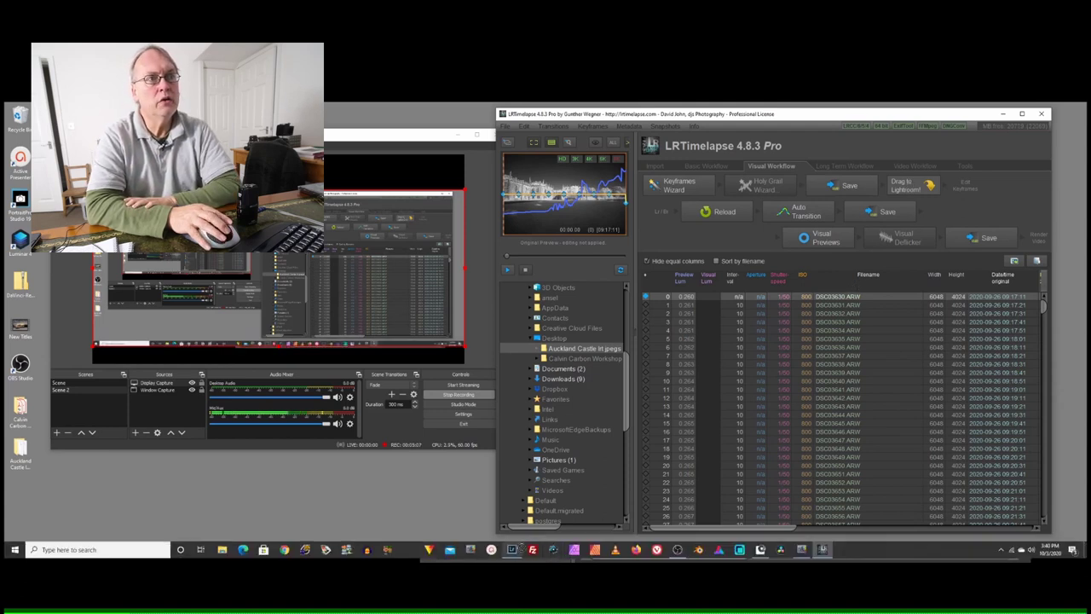
click(511, 549)
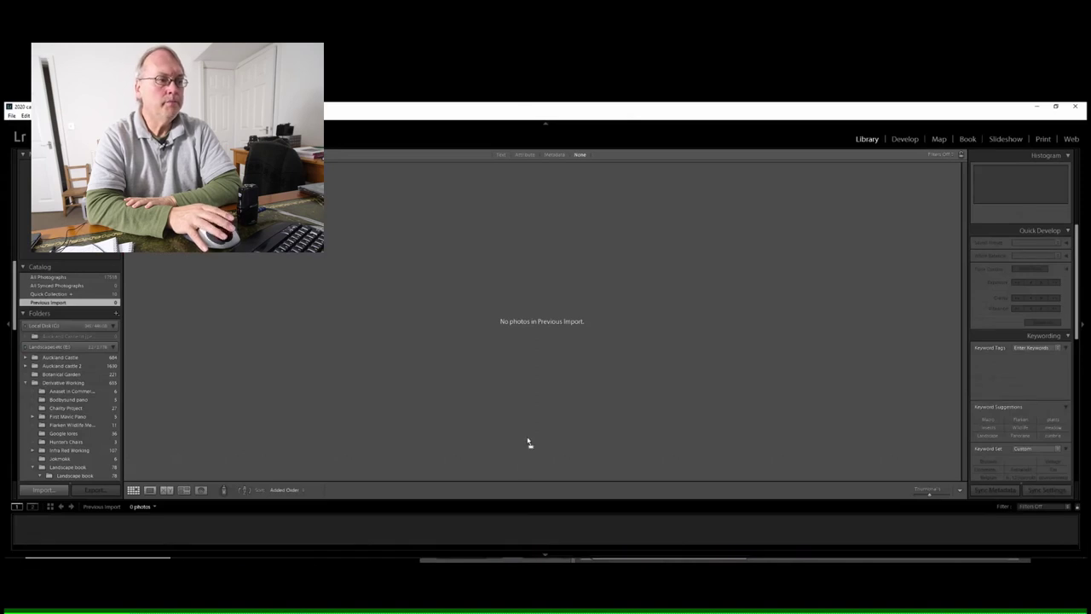
key(ctrl+shift+i)
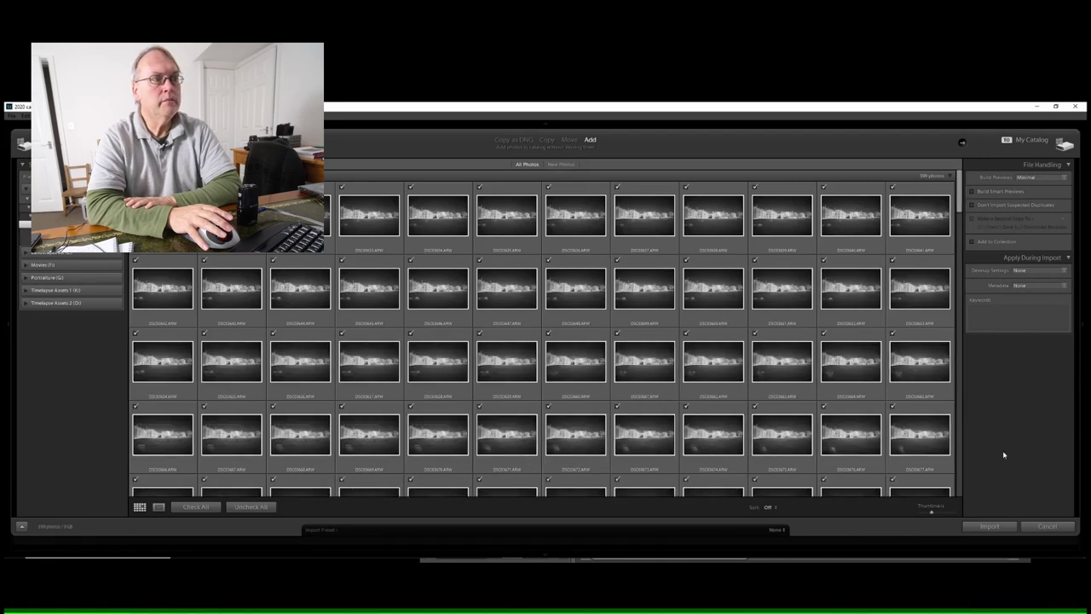
click(985, 525)
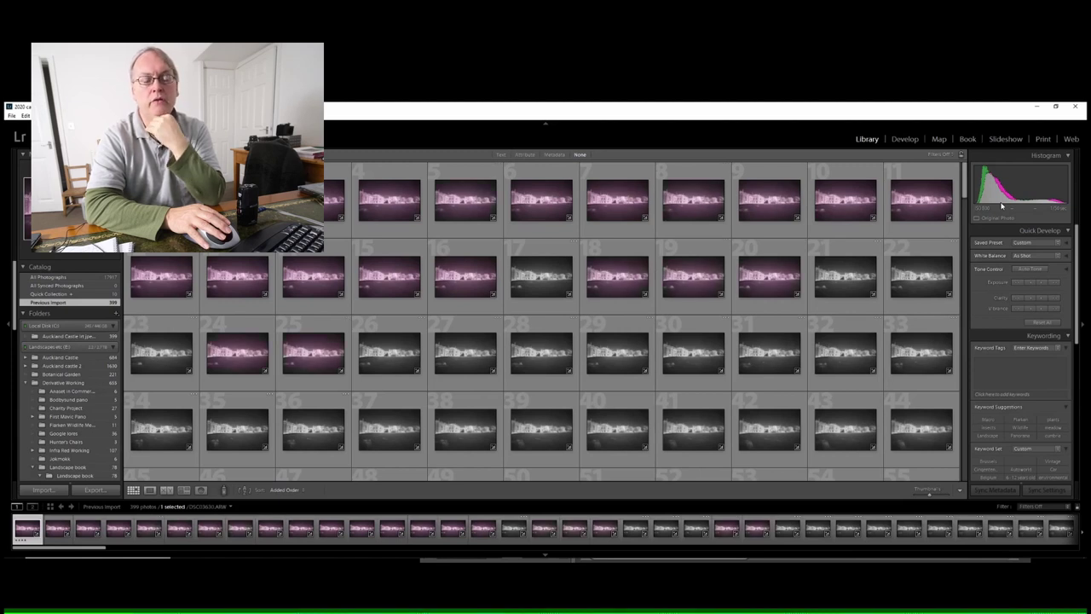
click(902, 140)
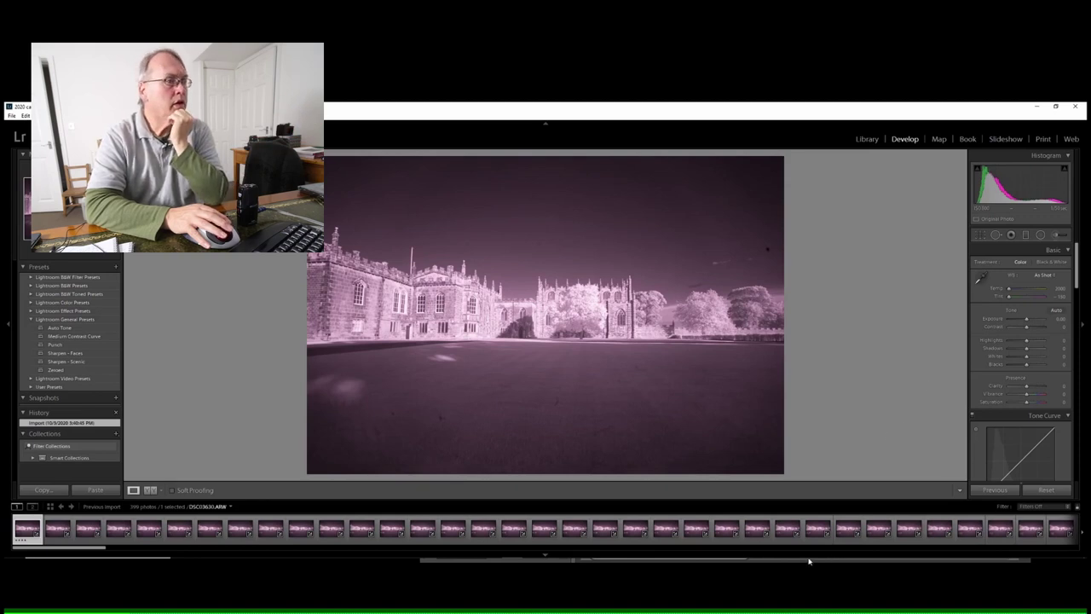
- Switch to DNG Profile Editor, view its color table settings, and return to Lightroom
mouse_move(806, 560)
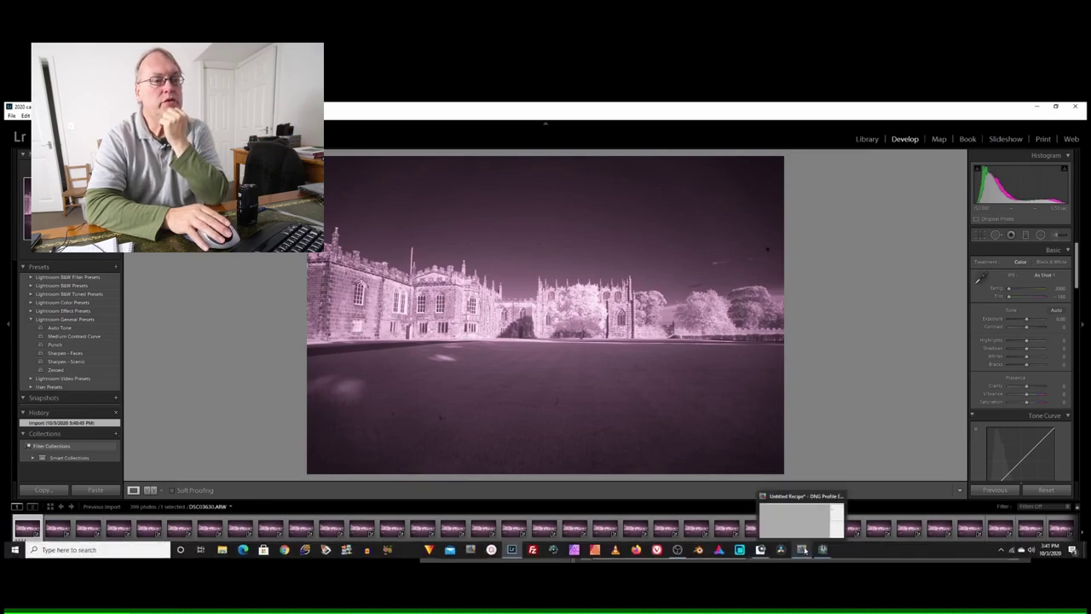
click(803, 549)
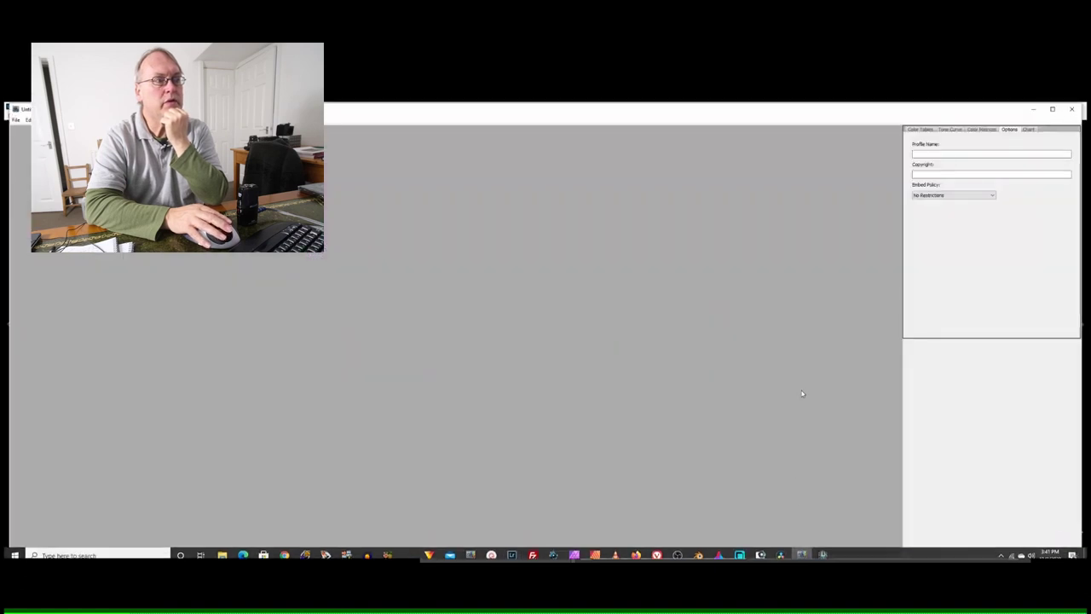
click(913, 129)
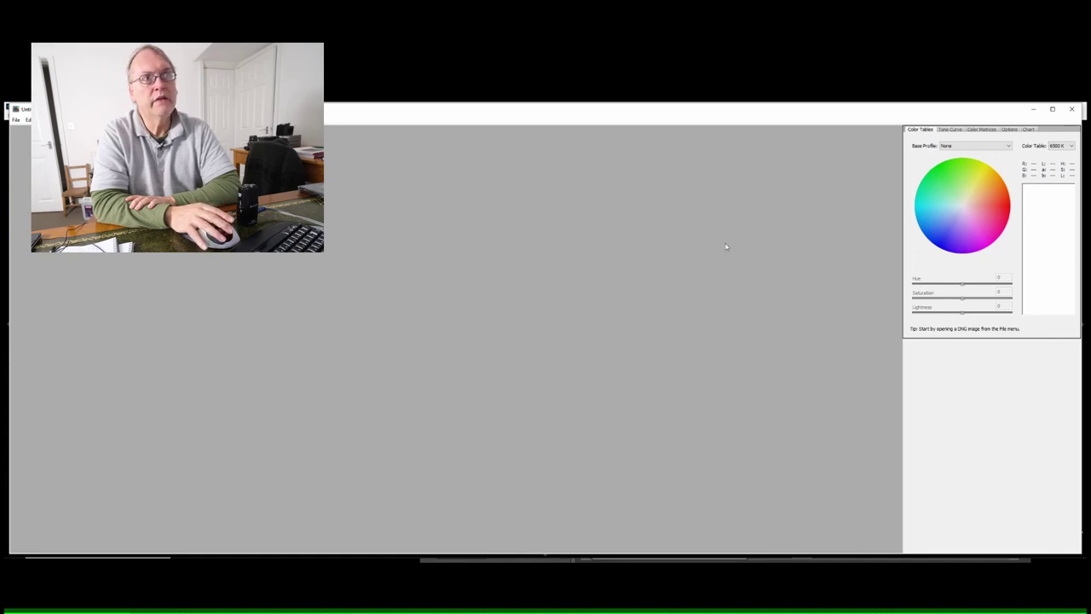
click(1034, 110)
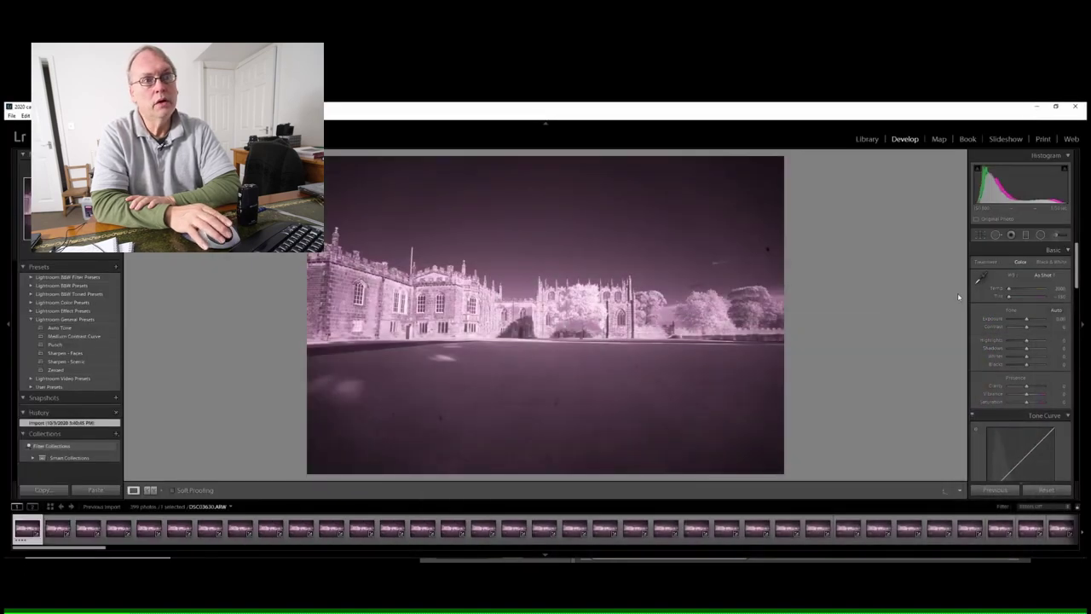
- Set the first photo's camera calibration profile to Sony a6000 IR 850nm
drag(1076, 275, 1077, 464)
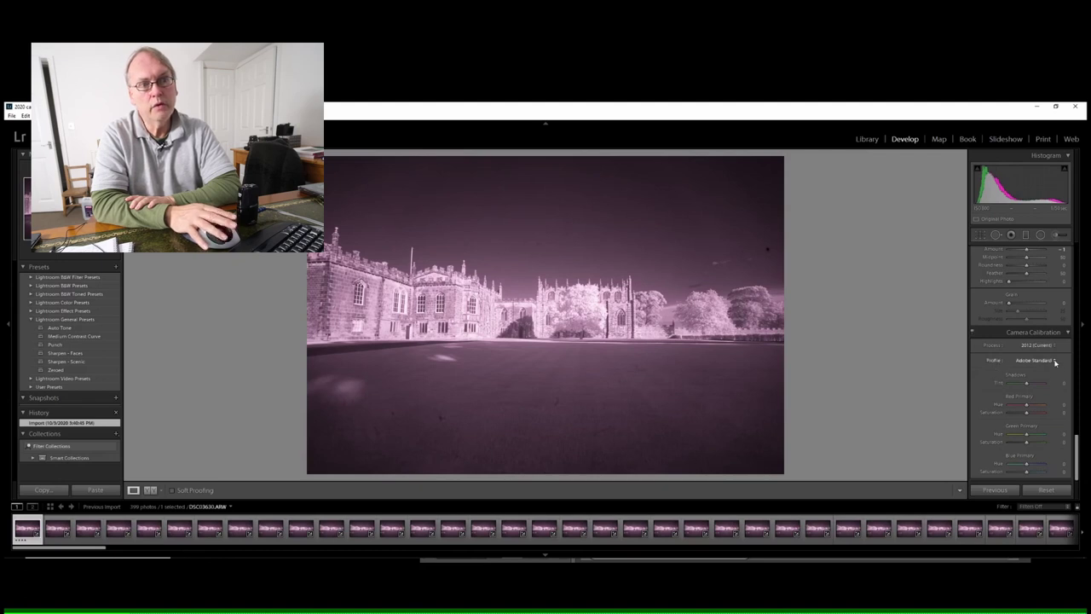
click(1054, 362)
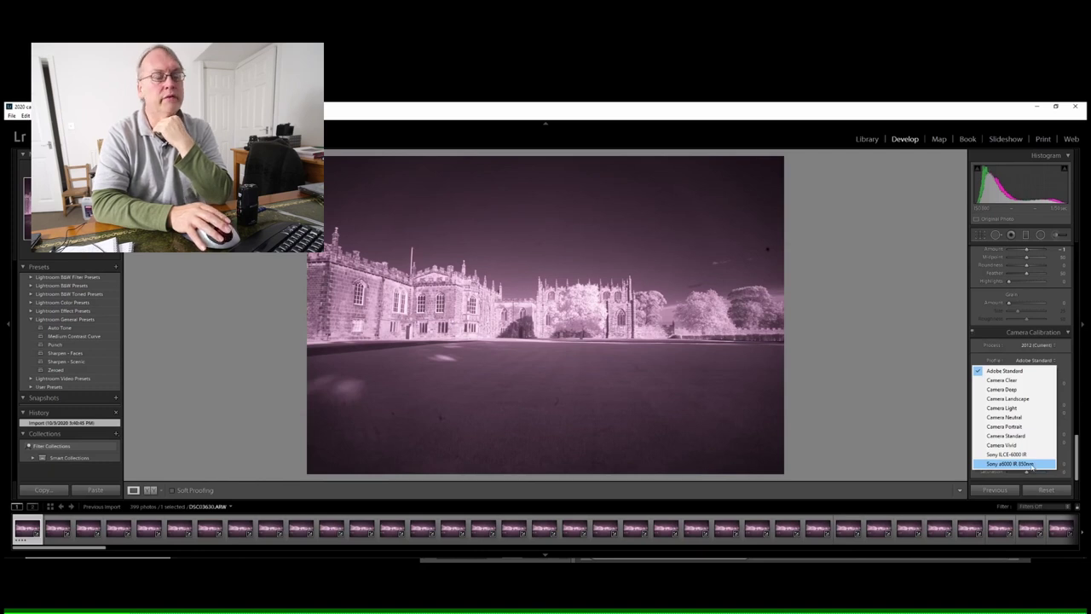
click(1031, 464)
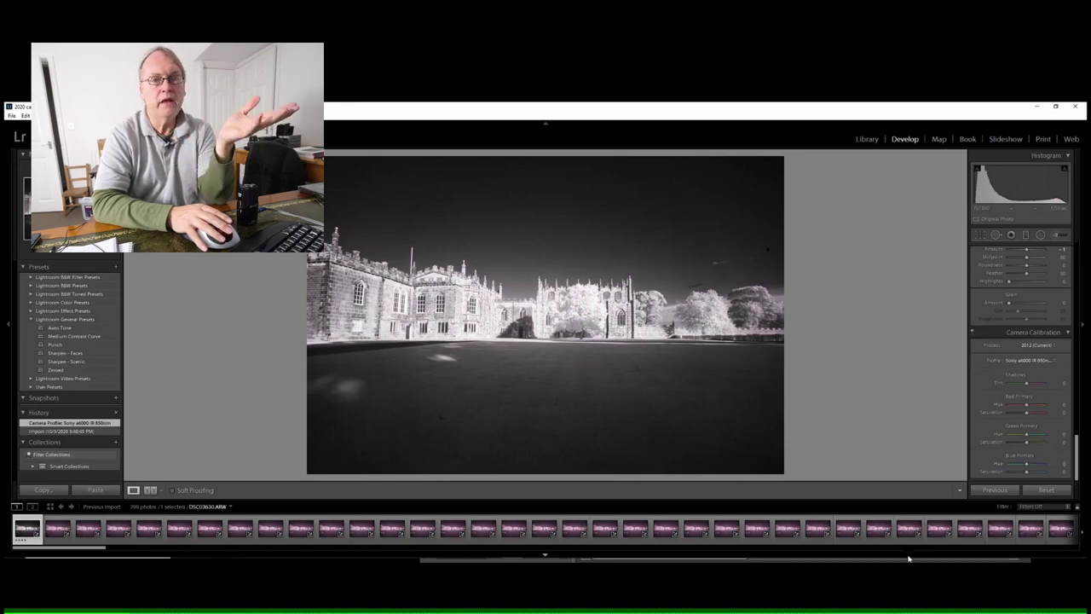
- Select every photo from the first to the last in the filmstrip and synchronize only the Calibration setting across them
mouse_move(438, 560)
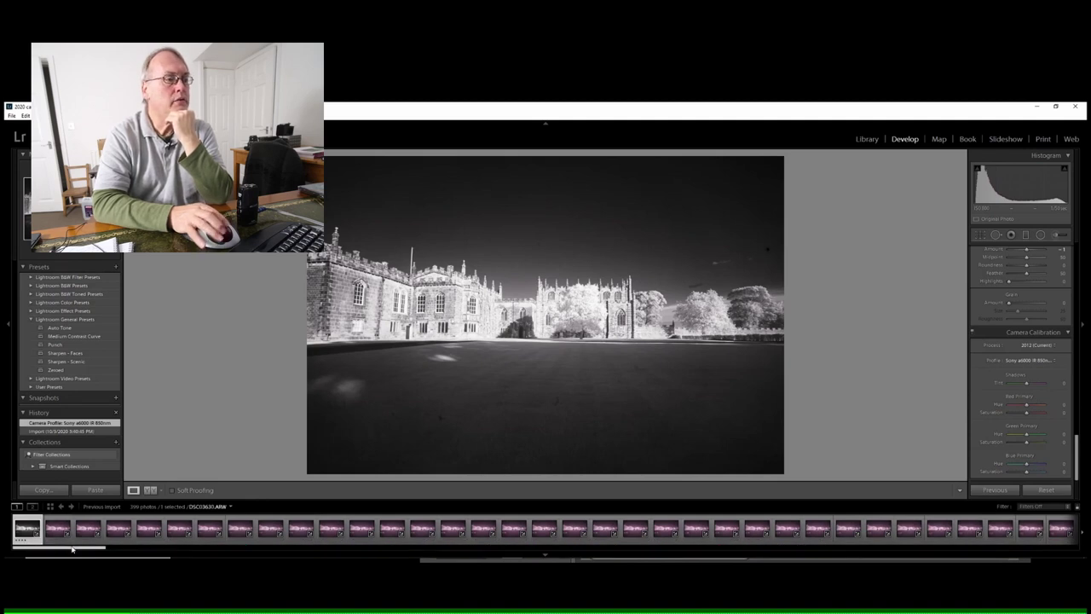
drag(72, 550, 1057, 528)
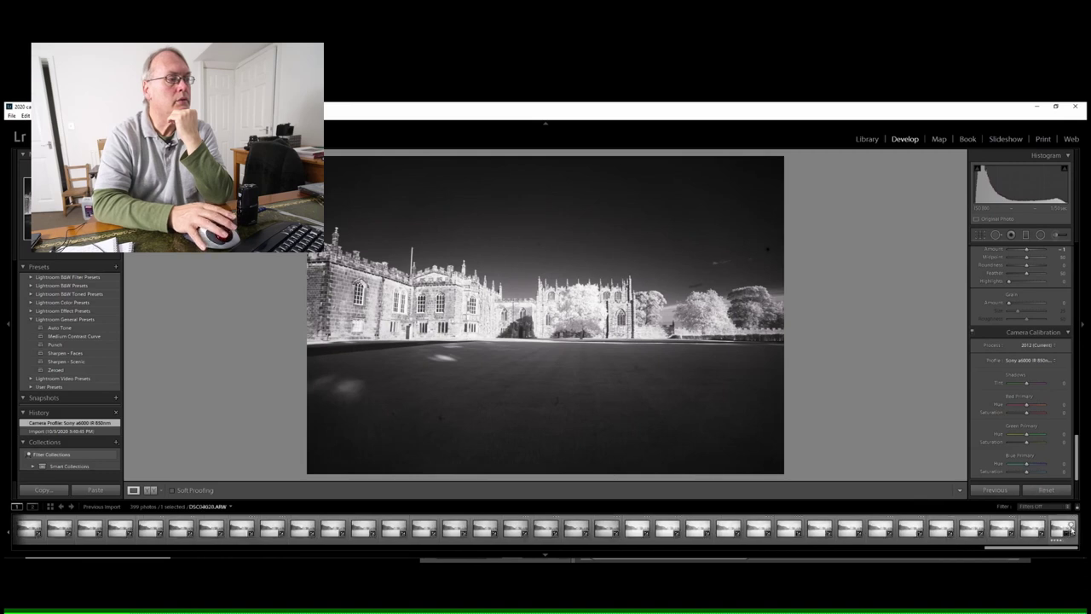
key(shift)
shift+click(1061, 528)
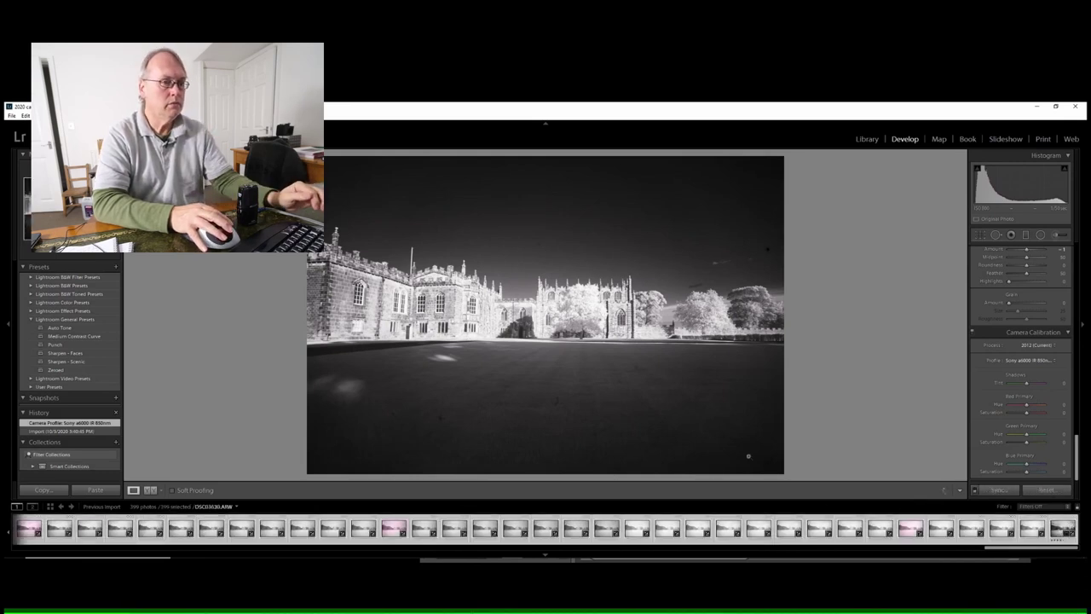
click(997, 490)
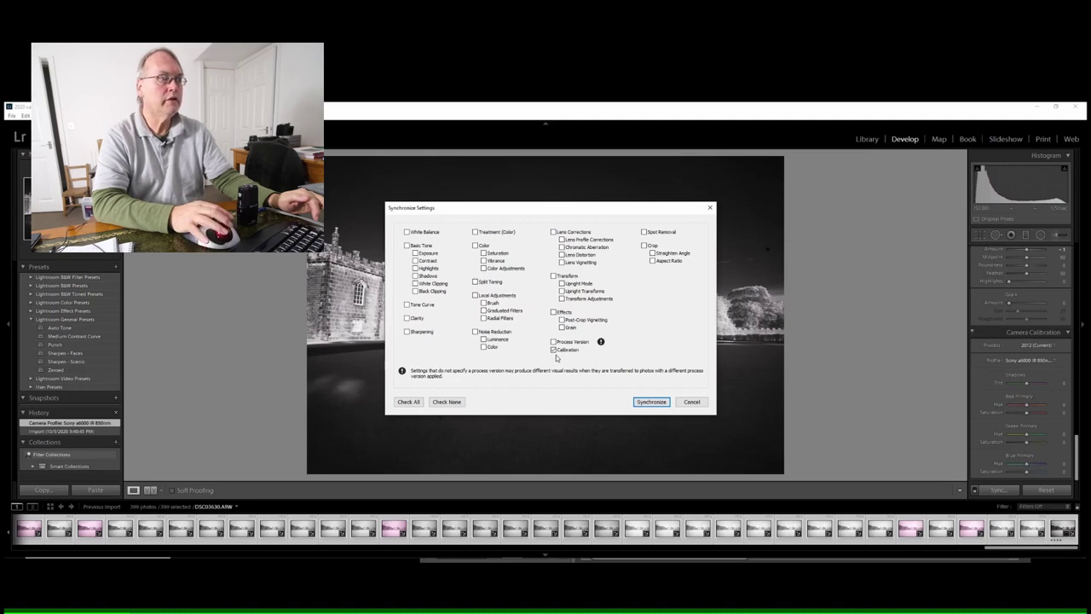
click(649, 401)
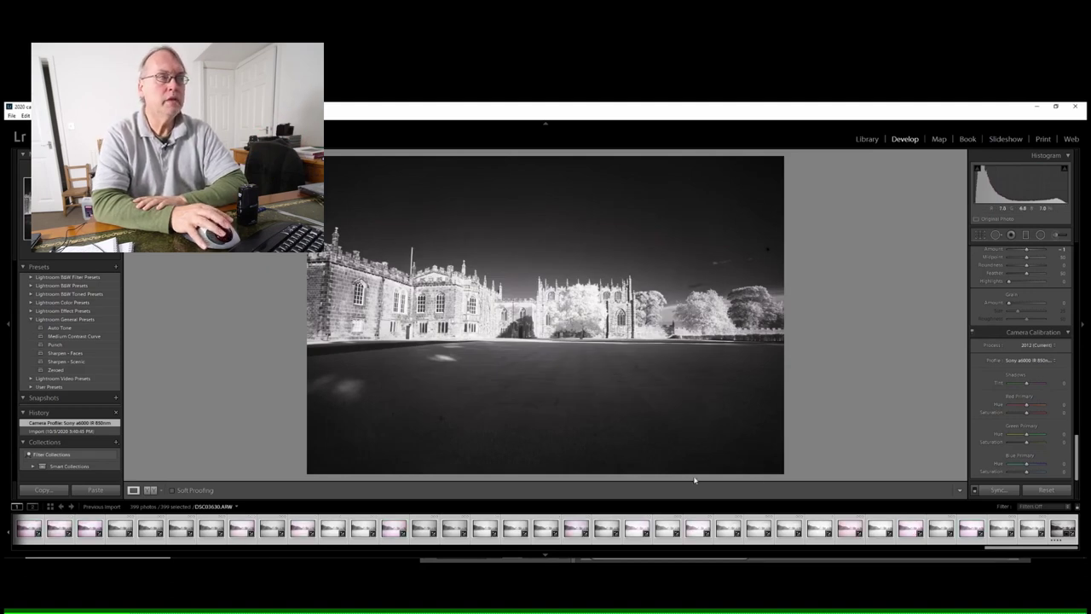
drag(1001, 550, 6, 561)
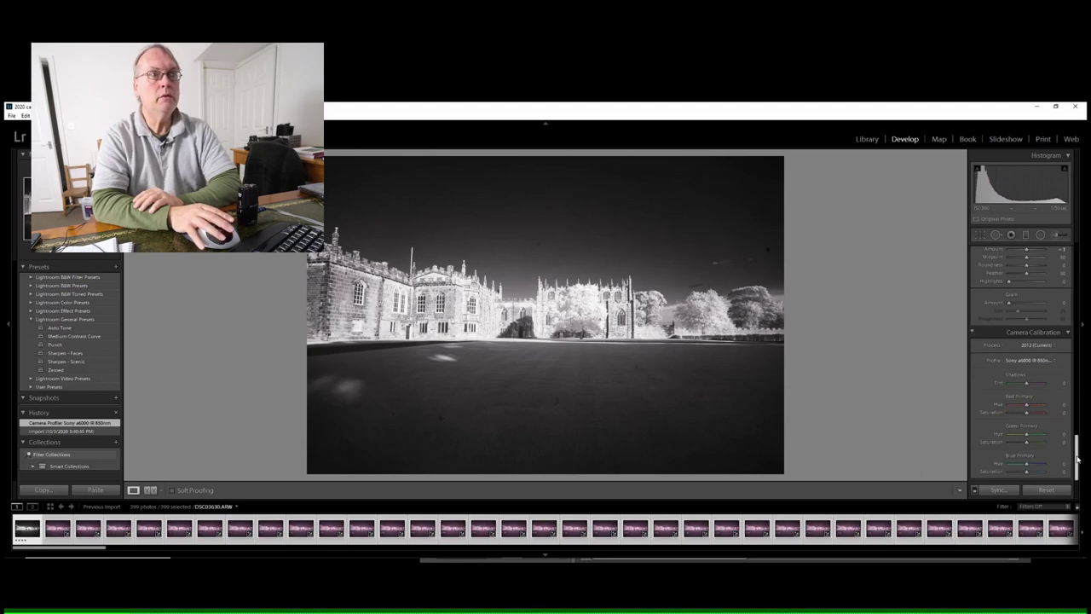
- Set the photo's vertical transform to -17 and enable Constrain Crop
drag(1077, 457, 1081, 416)
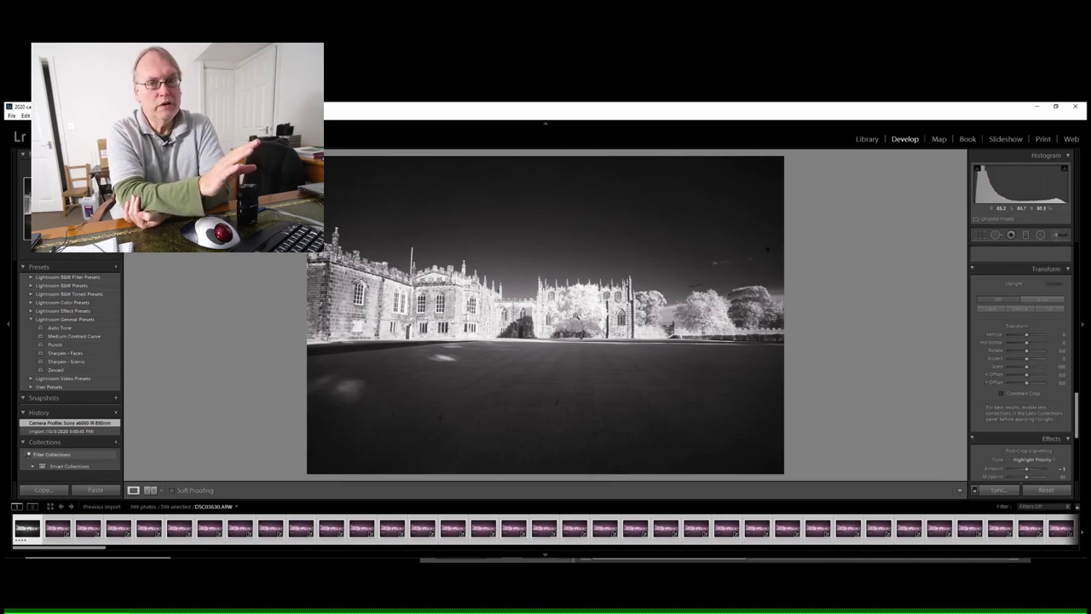
drag(1026, 336, 1023, 336)
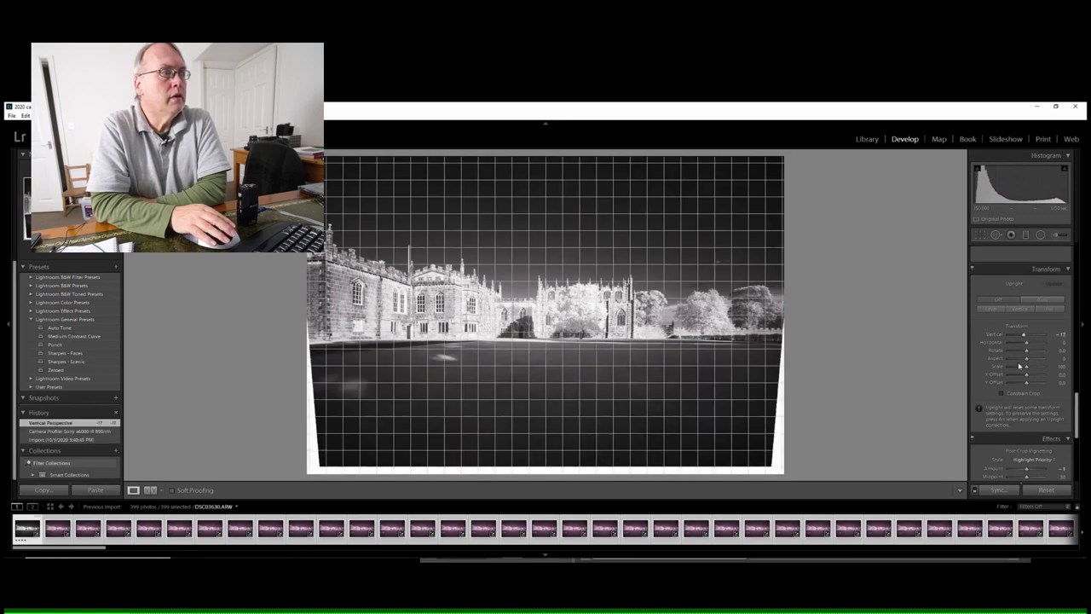
click(1001, 394)
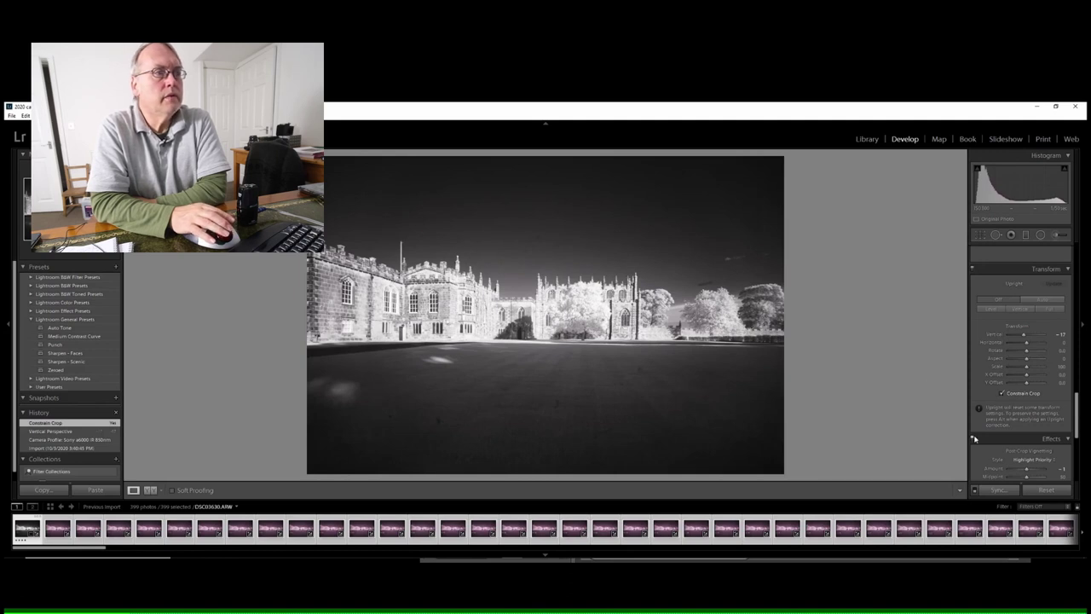
- Synchronize the Transform settings across all selected photos
click(995, 490)
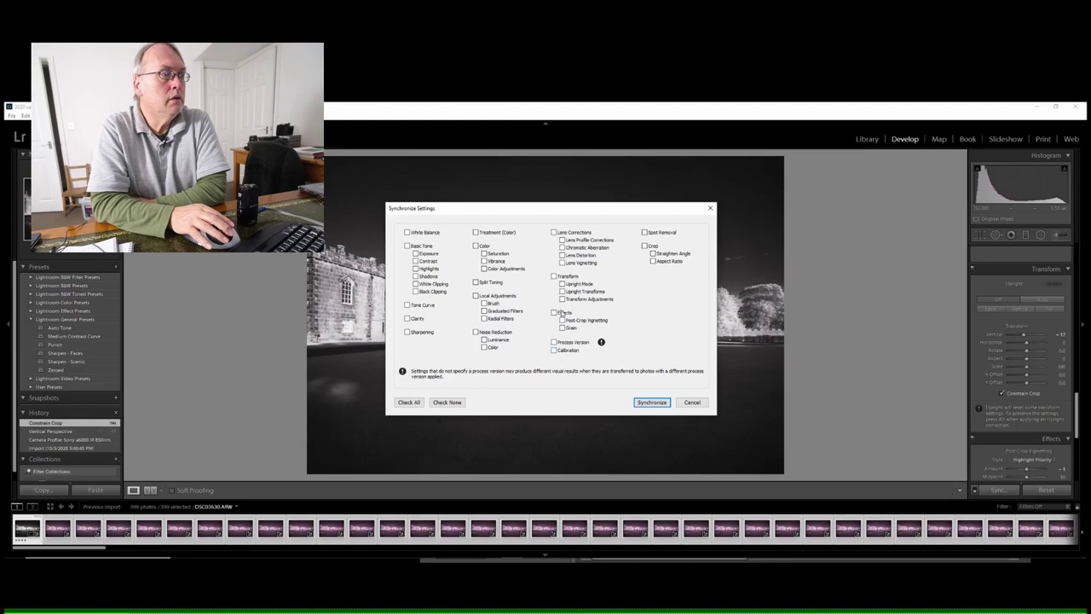
click(554, 277)
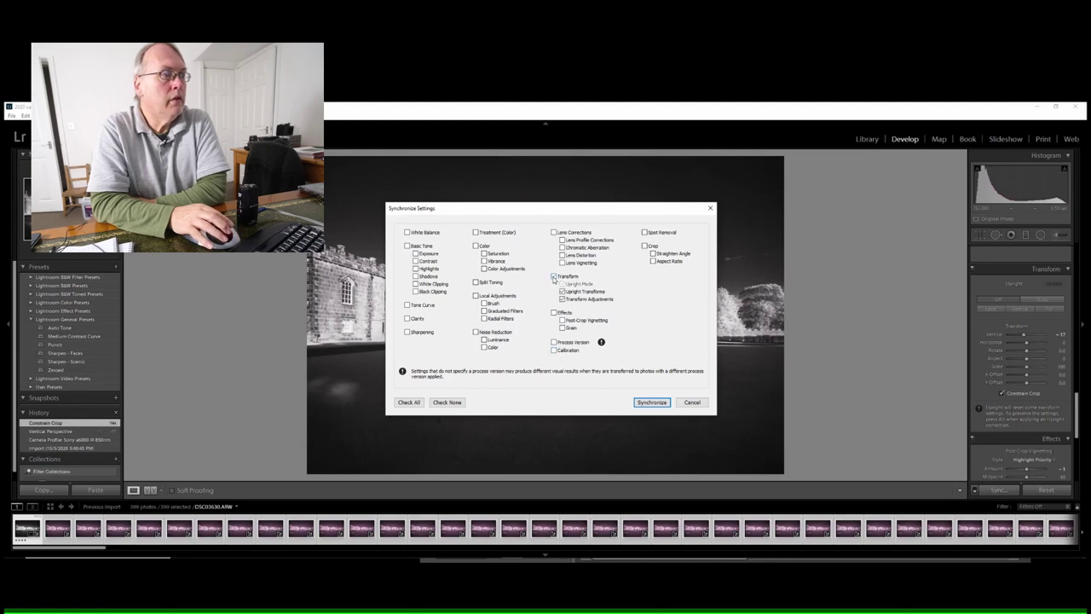
click(644, 403)
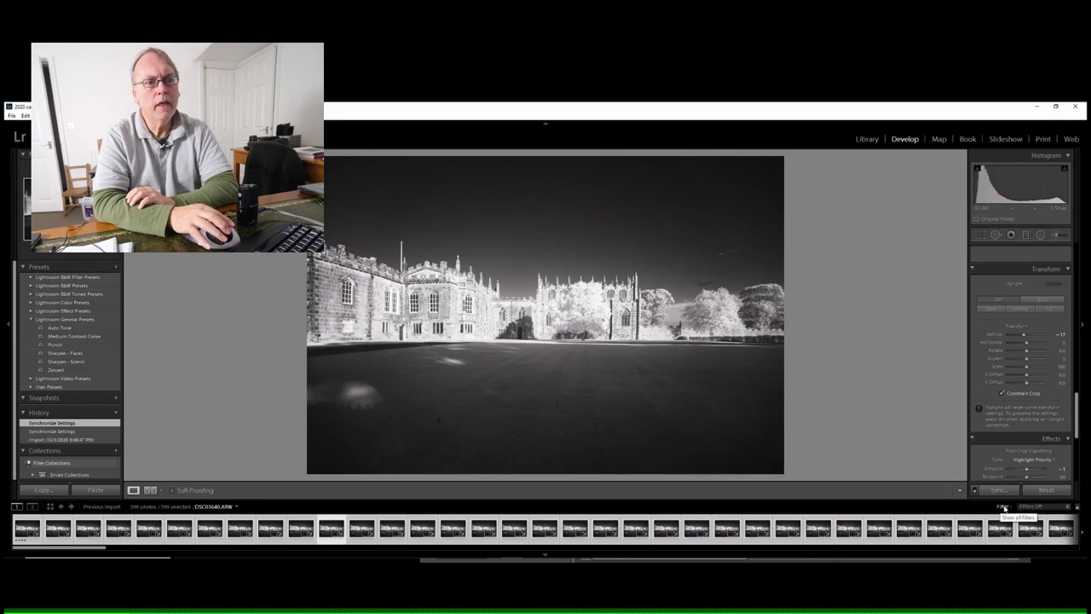
- Filter the filmstrip with the 01 LRT4 Keyframes preset and clear the photo selection
click(1065, 508)
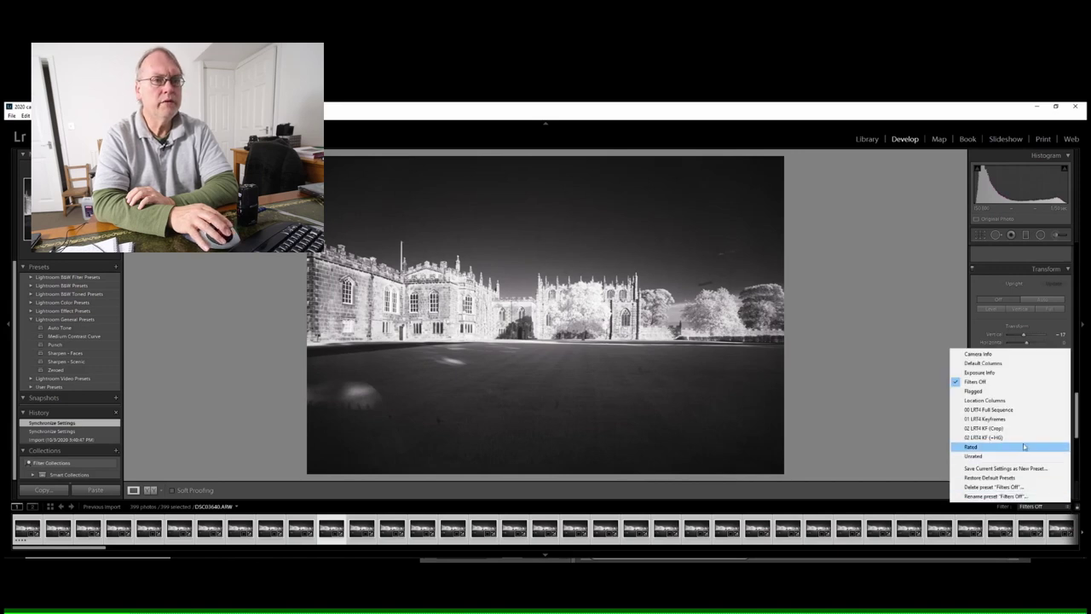
click(1014, 420)
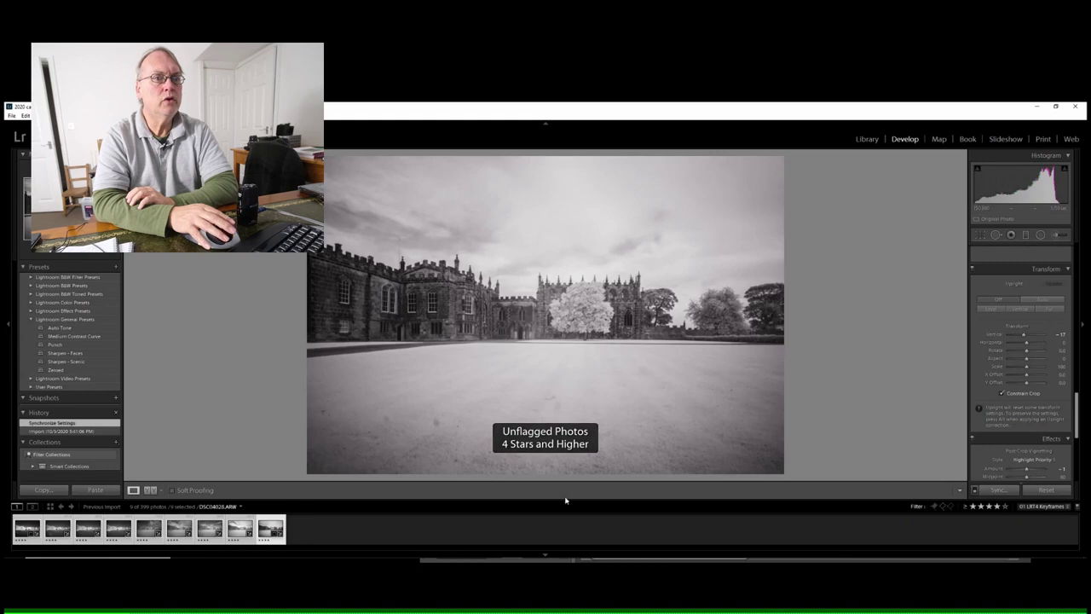
click(340, 530)
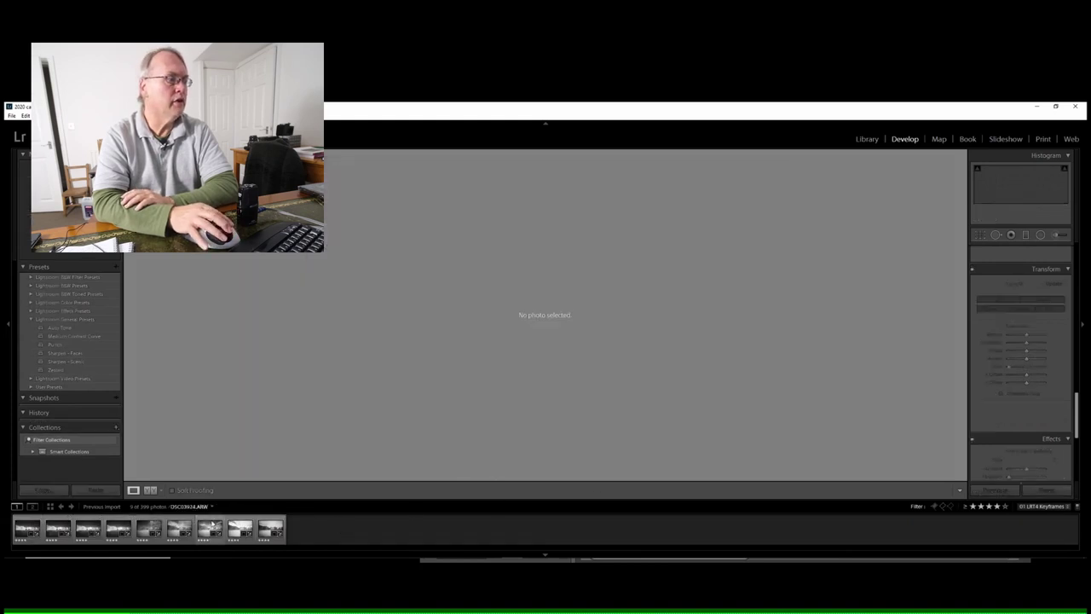
- Set the first keyframe's contrast to +17 and highlights to -14
click(24, 530)
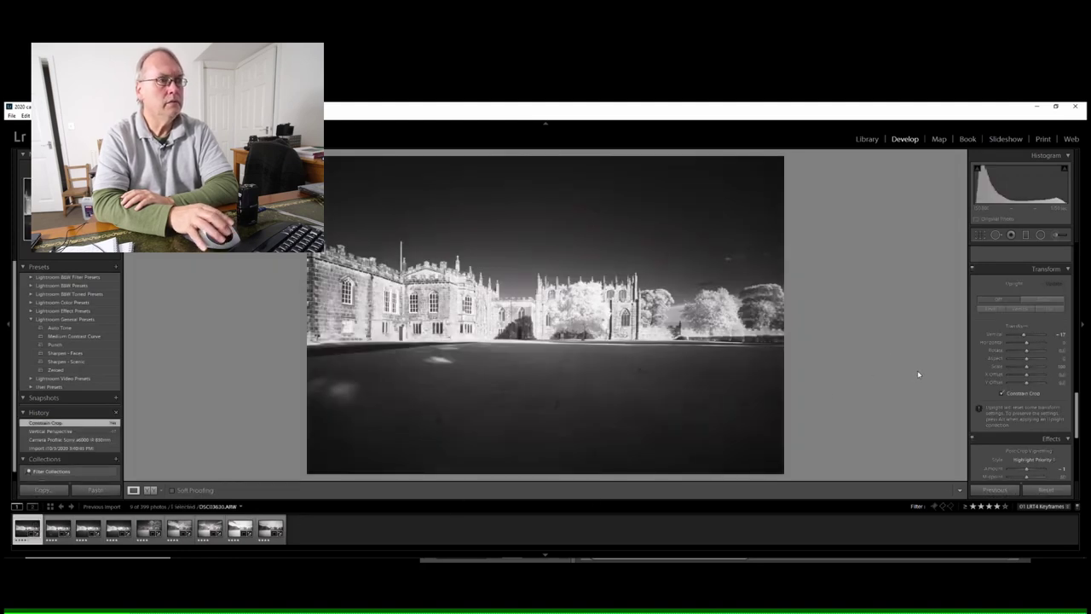
drag(1078, 416, 1074, 269)
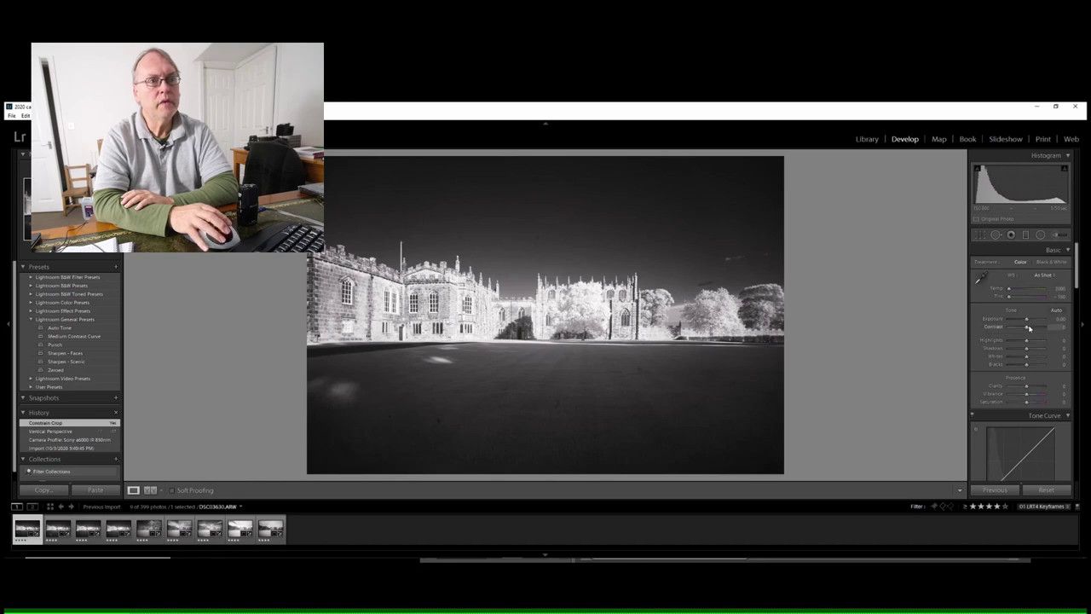
drag(1026, 330, 1030, 330)
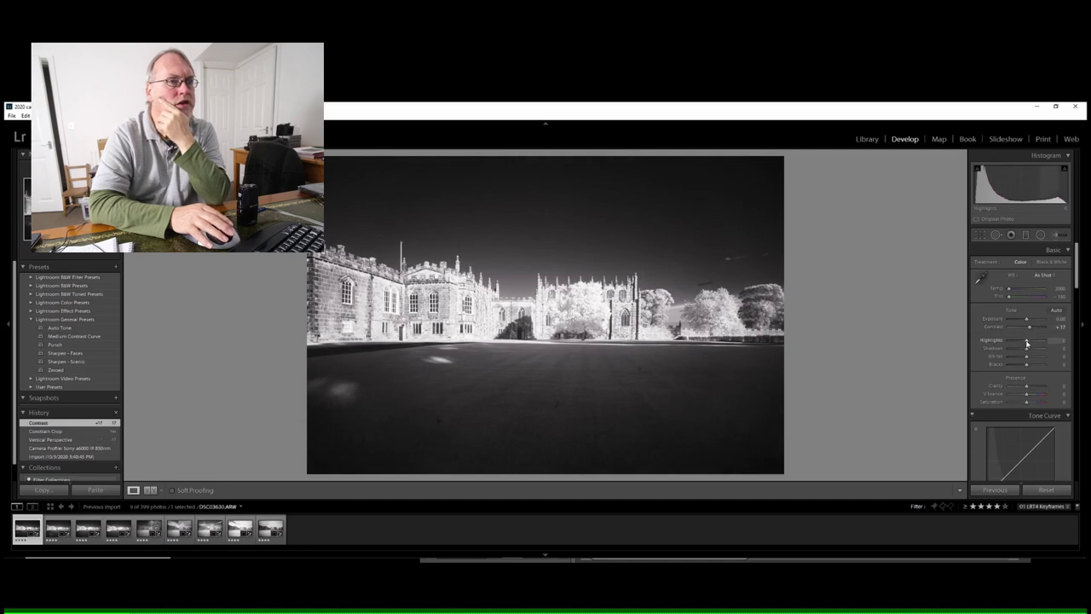
drag(1027, 341, 1025, 340)
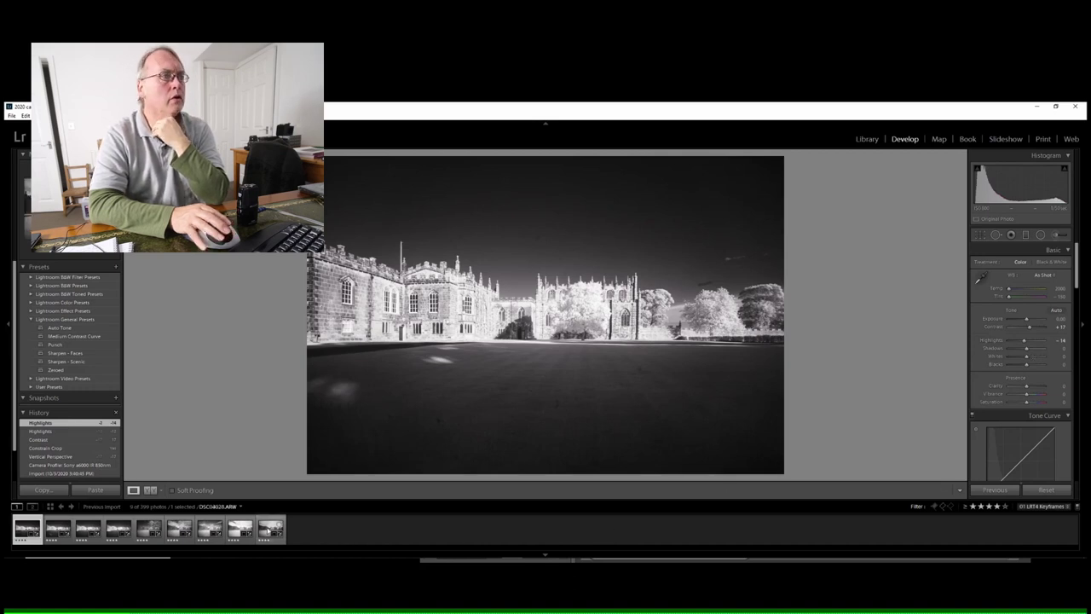
- Select all the keyframe photos, synchronize the first keyframe's develop settings to them, and clear the selection
key(ctrl+a)
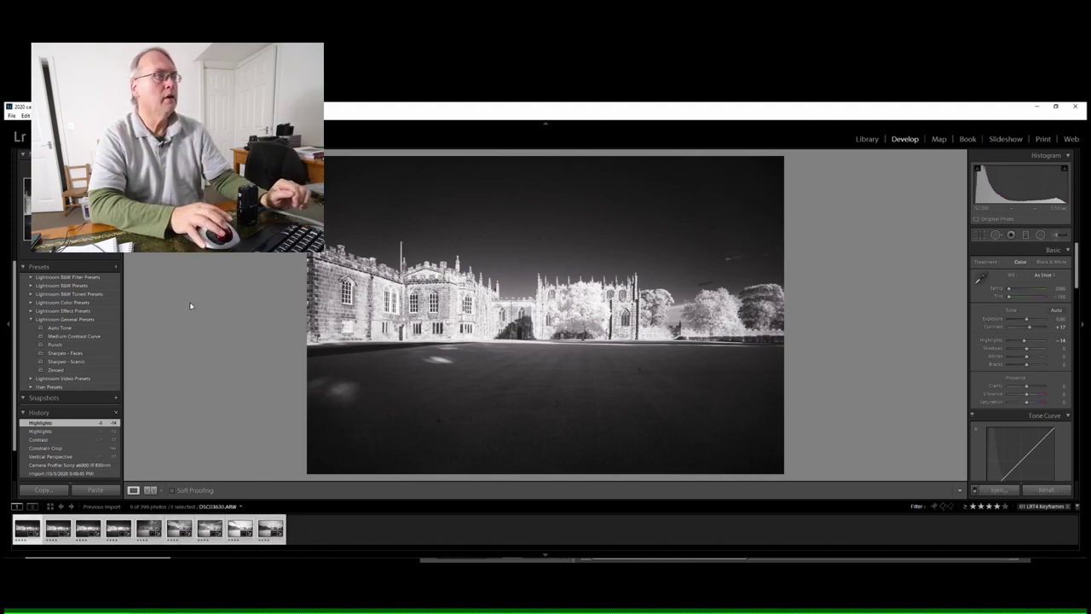
key(ctrl+a)
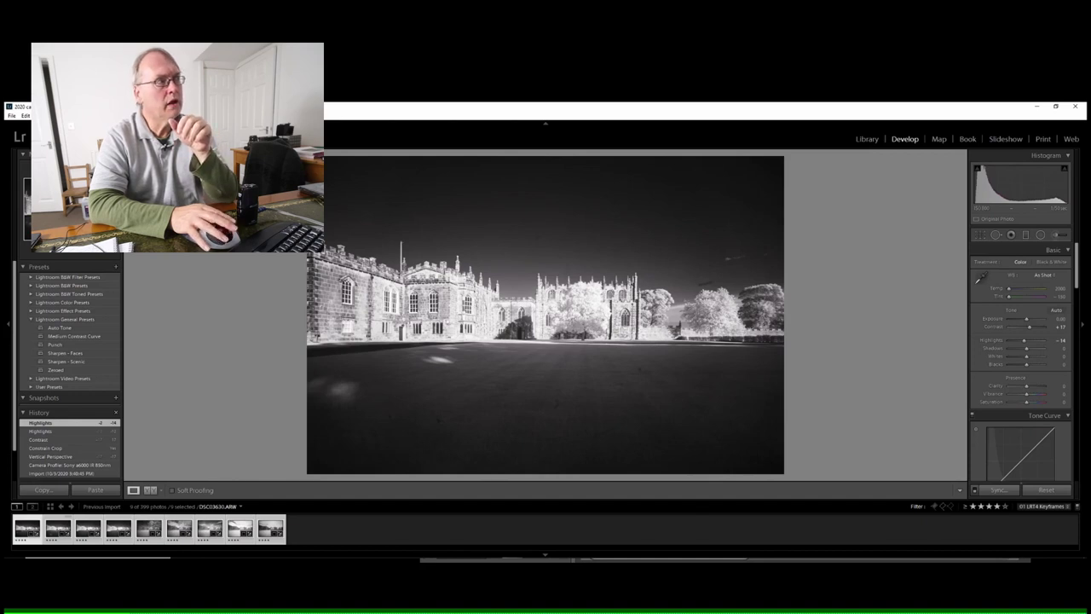
key(ctrl+alt+s)
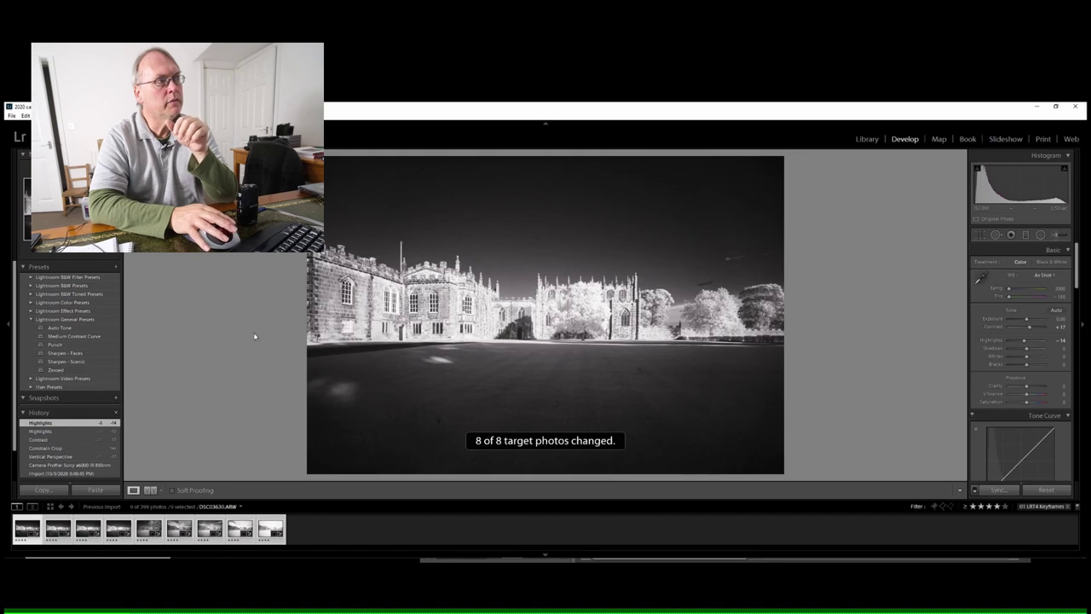
click(324, 529)
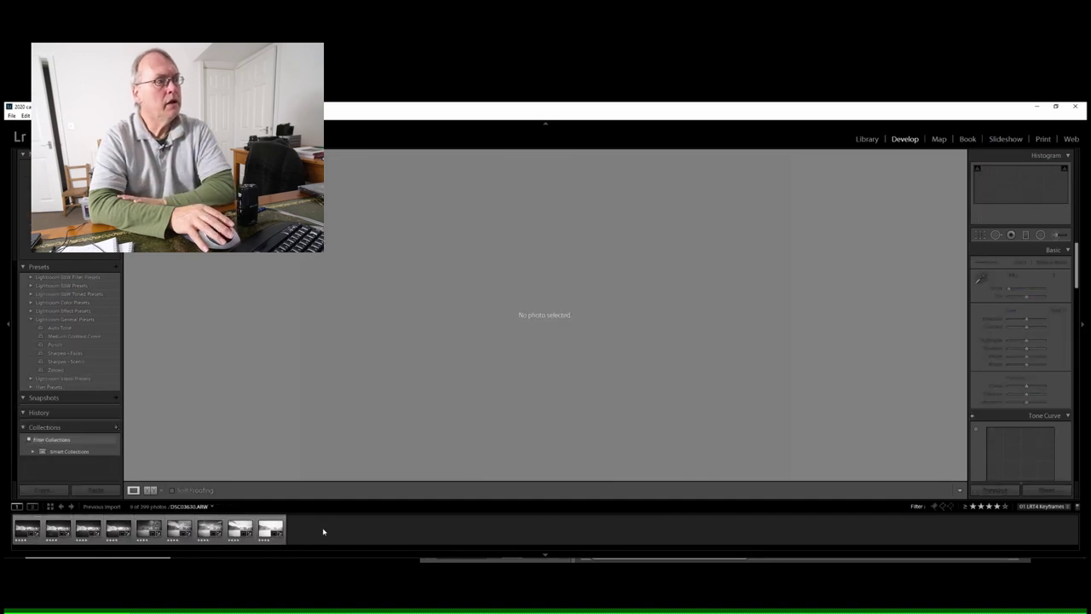
- Set the second keyframe's exposure to -0.12 and synchronize its settings to all the keyframes that follow it
click(50, 530)
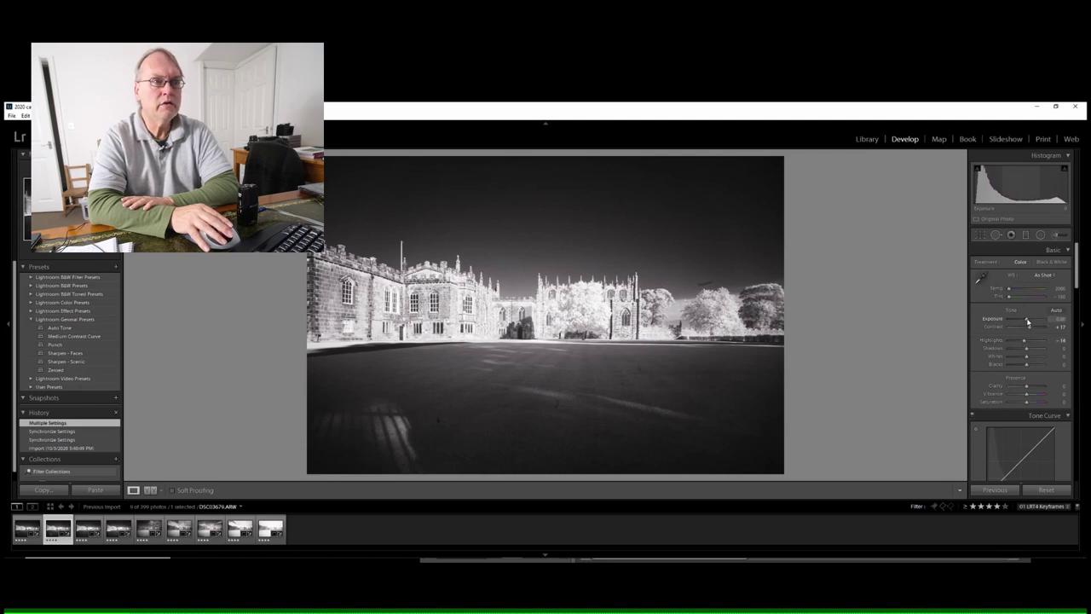
drag(1027, 319, 1026, 320)
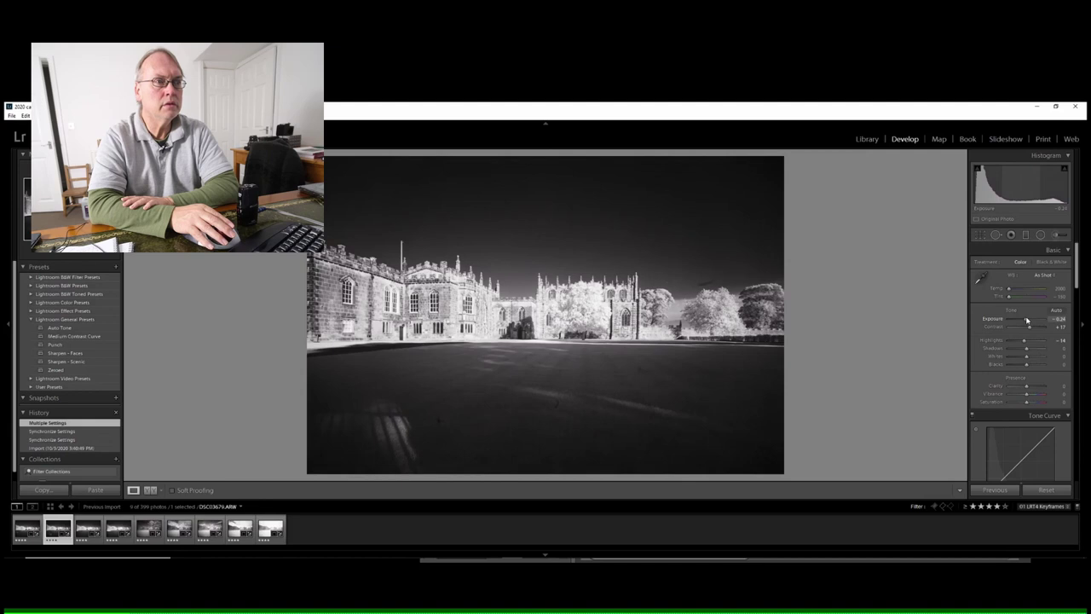
drag(1026, 321, 1028, 320)
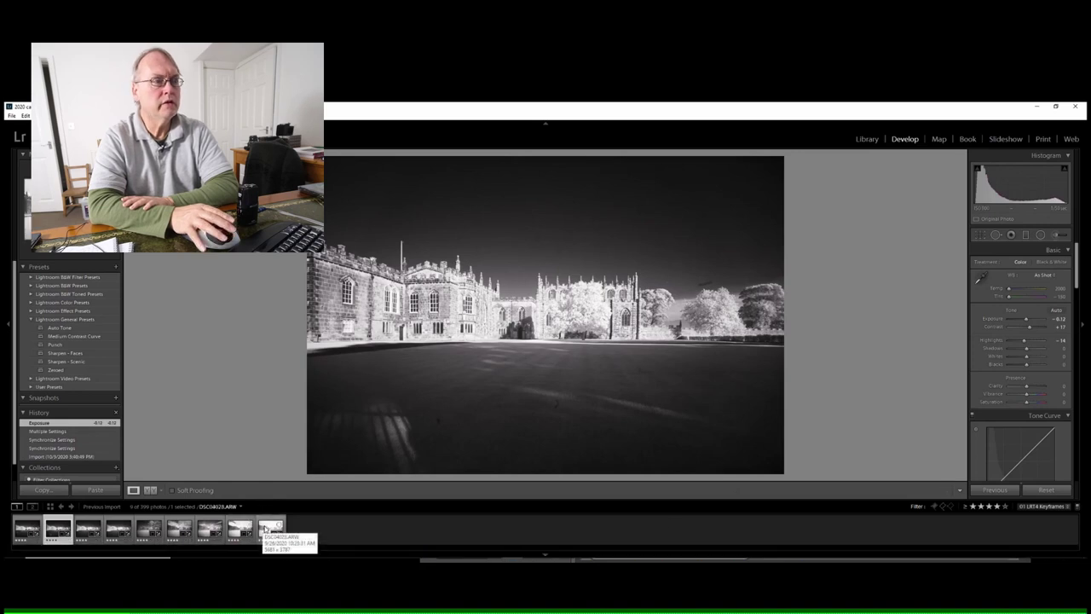
key(ctrl+a)
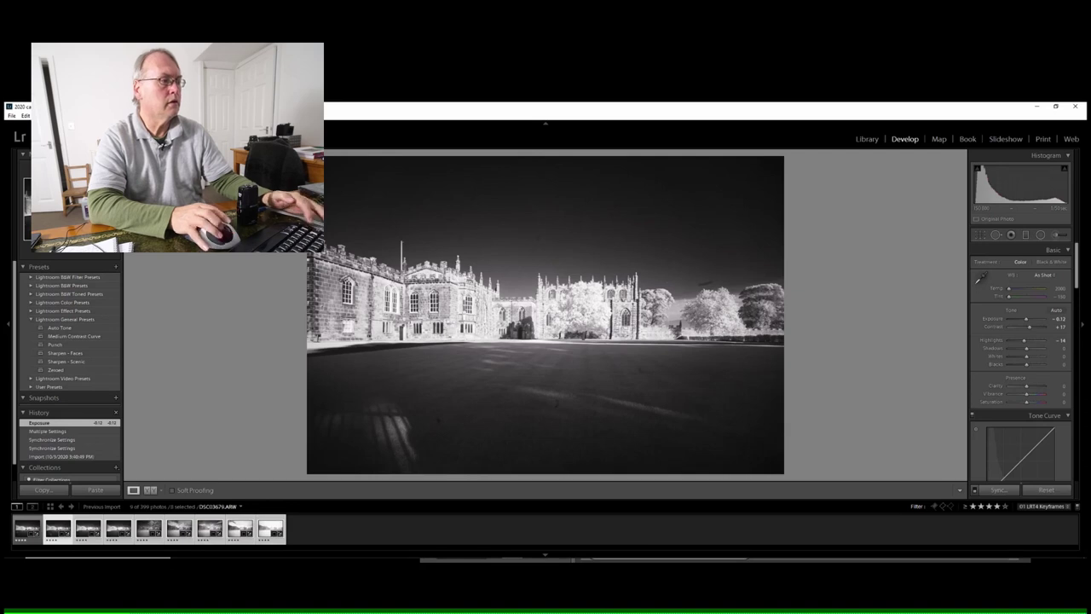
key(ctrl+alt+s)
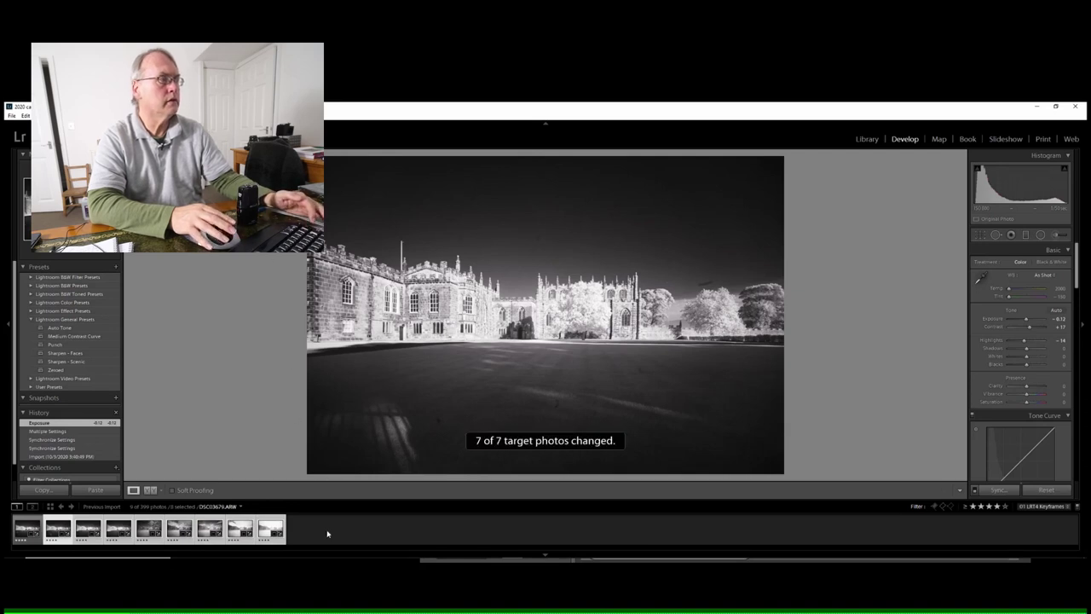
click(326, 529)
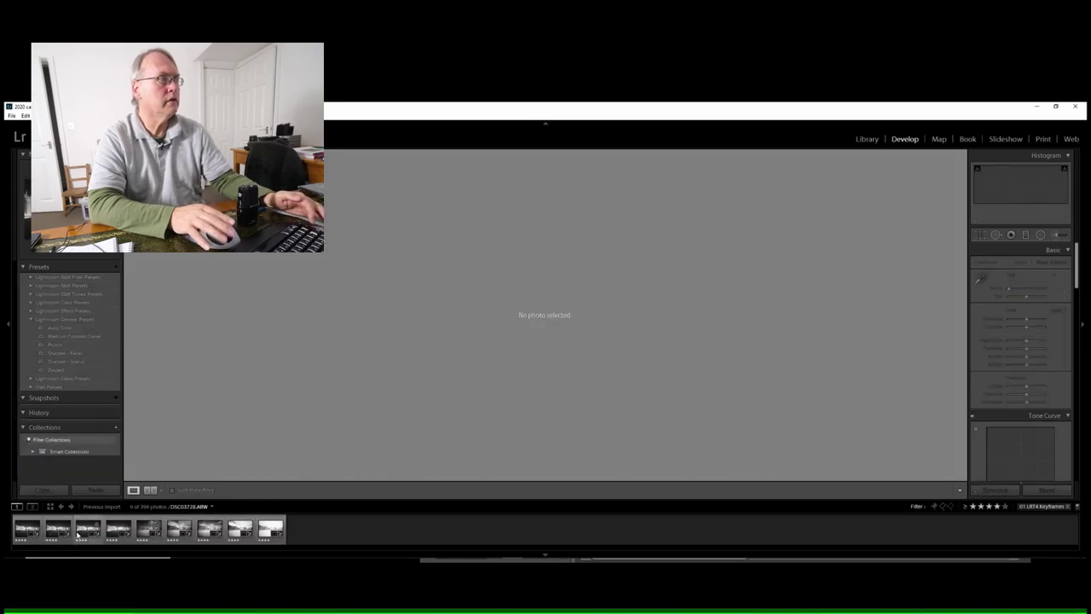
- Set the third keyframe's contrast to +21 and synchronize its settings through the last keyframe
click(79, 533)
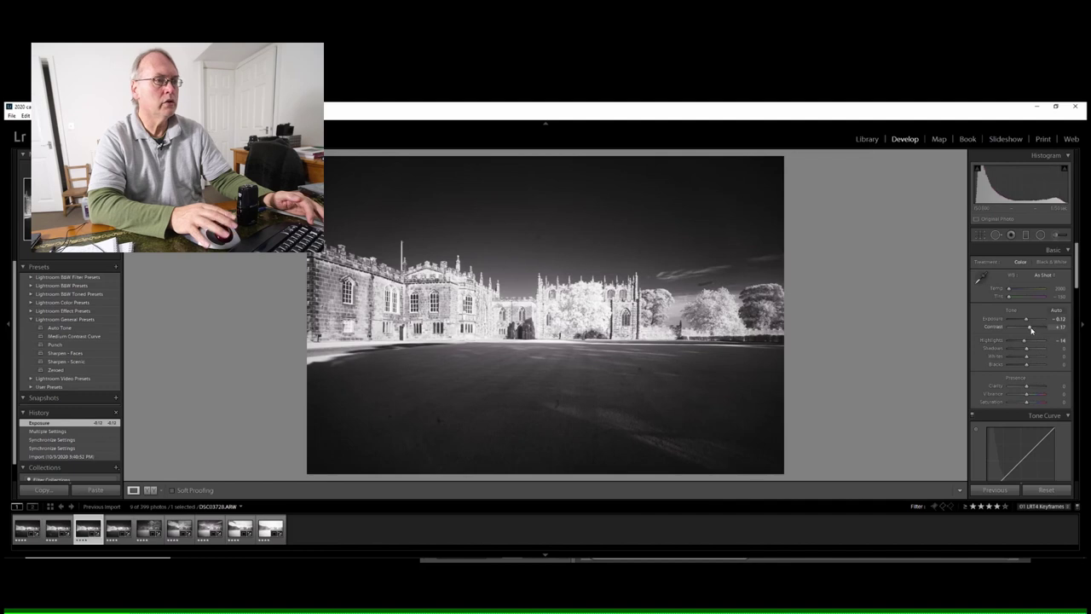
drag(1031, 330, 1033, 329)
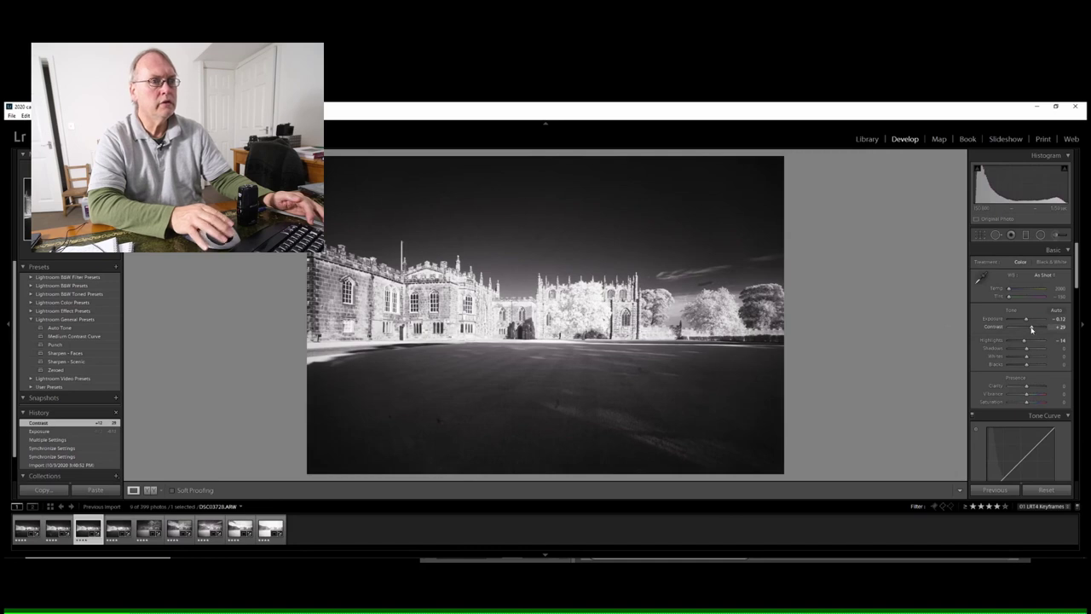
drag(1031, 328, 1029, 328)
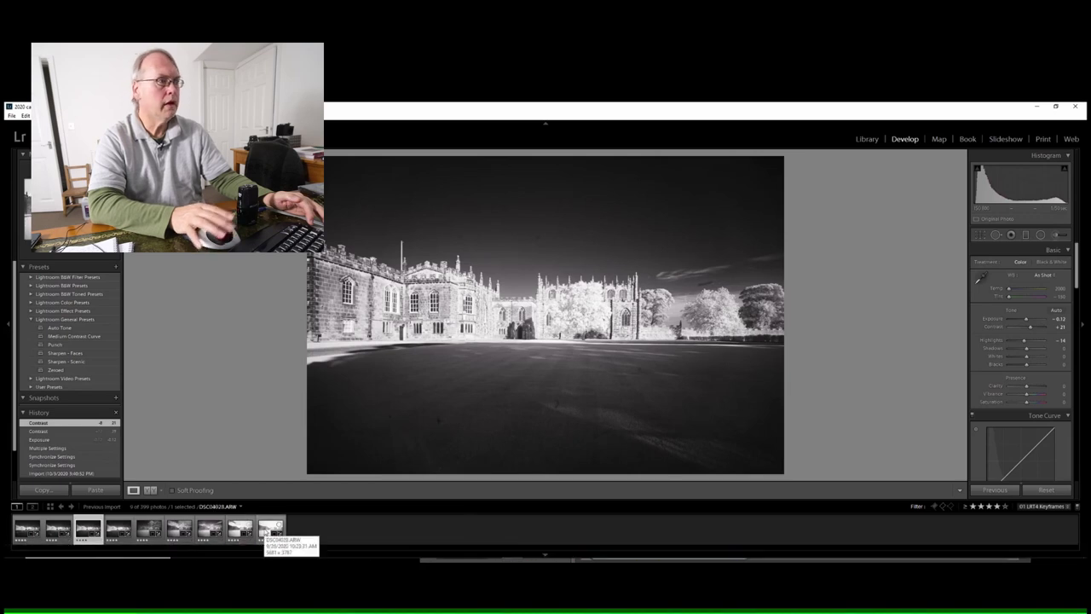
key(ctrl+a)
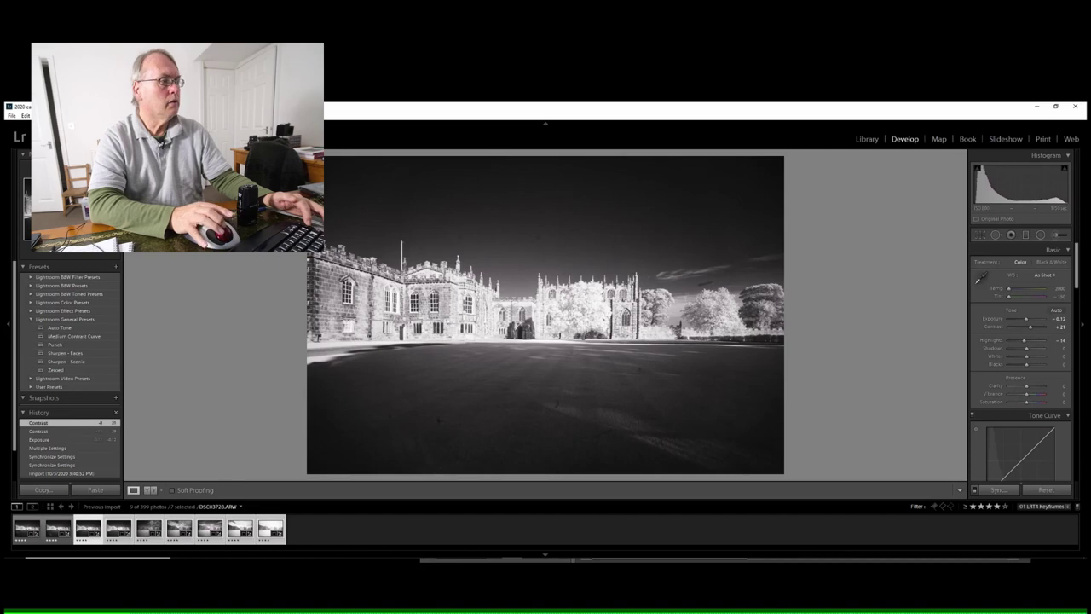
key(ctrl+alt+s)
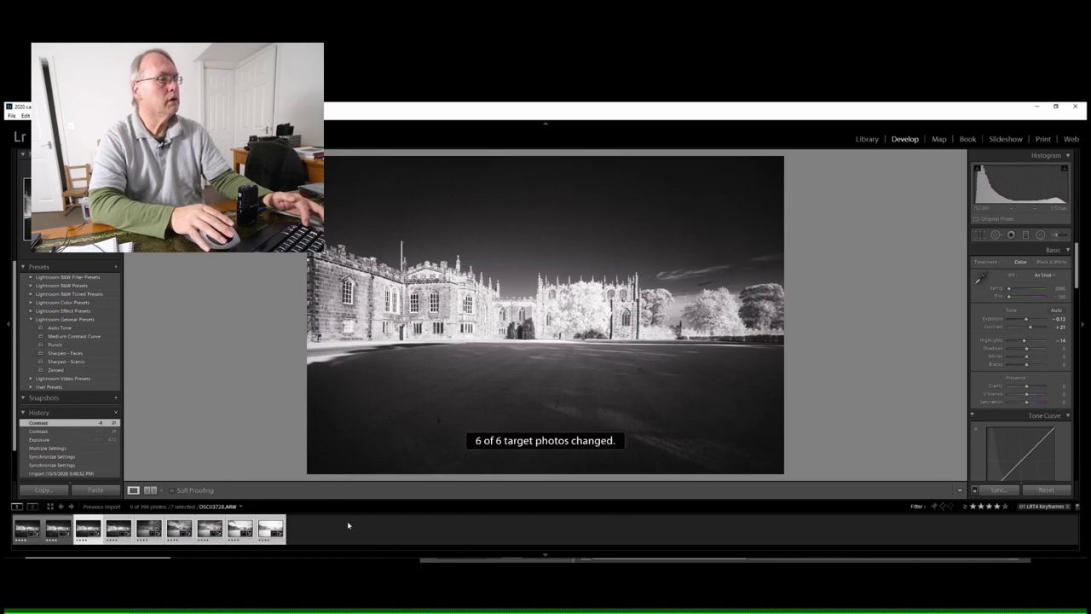
key(Right)
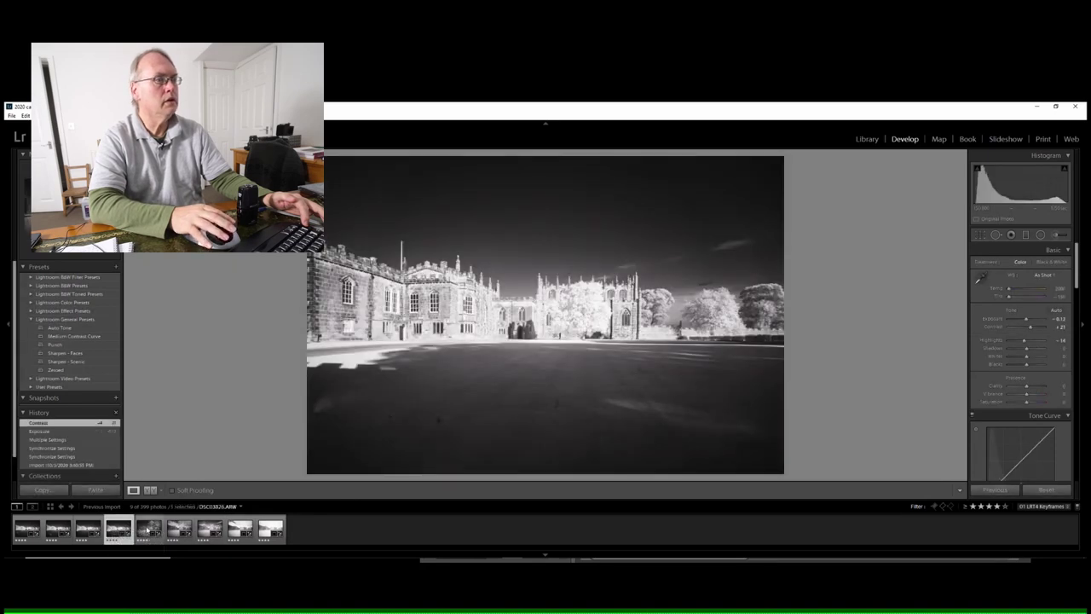
- Set the fifth keyframe's exposure to +0.24, highlights to +5 and contrast to +45, and synchronize its settings through the last keyframe
click(148, 530)
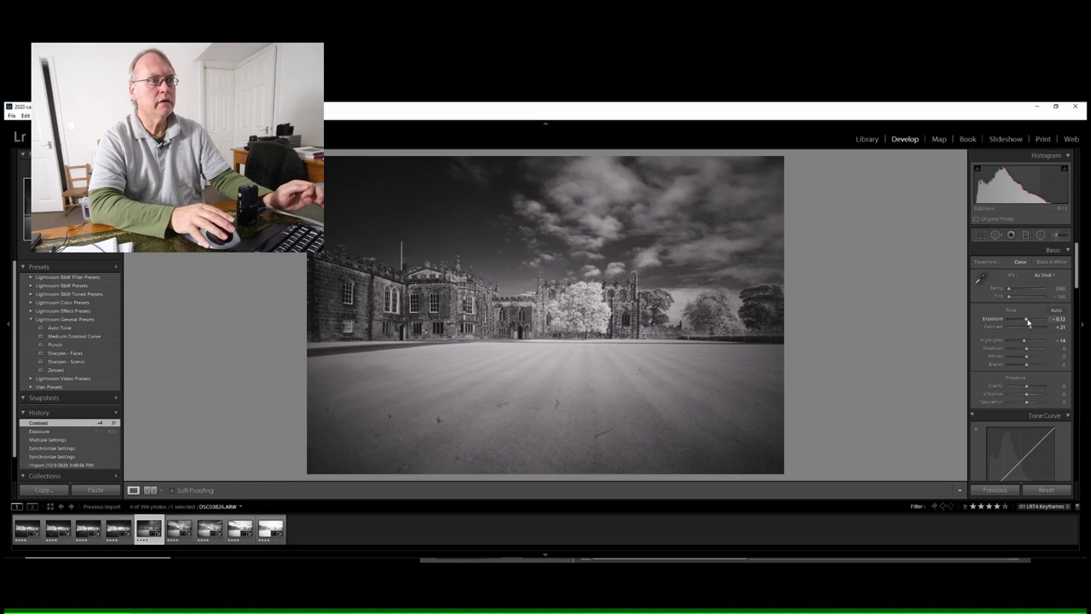
drag(1027, 321, 1028, 323)
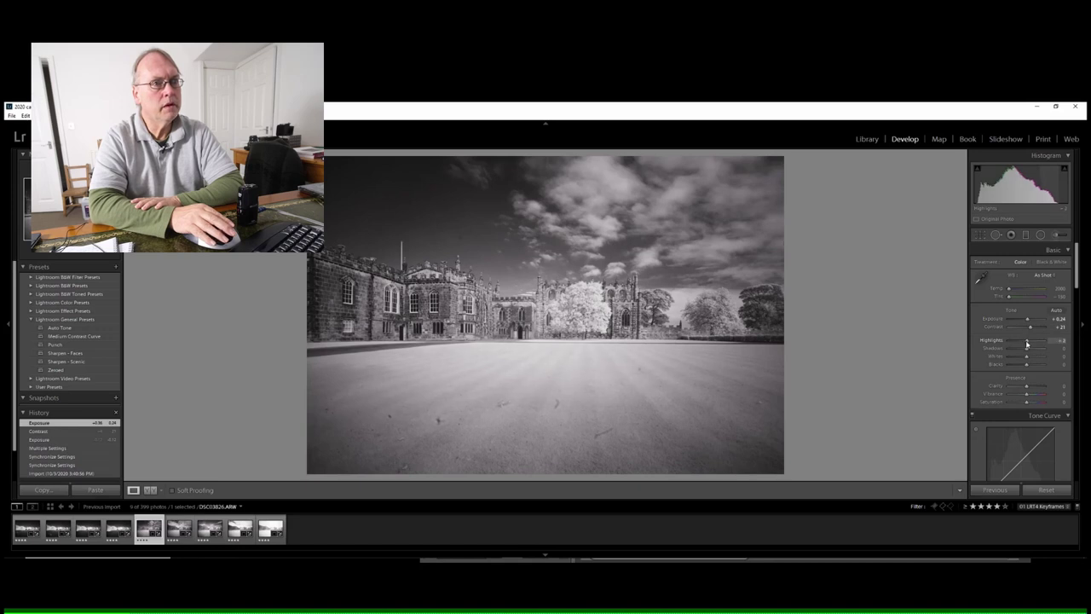
drag(1027, 343, 1027, 343)
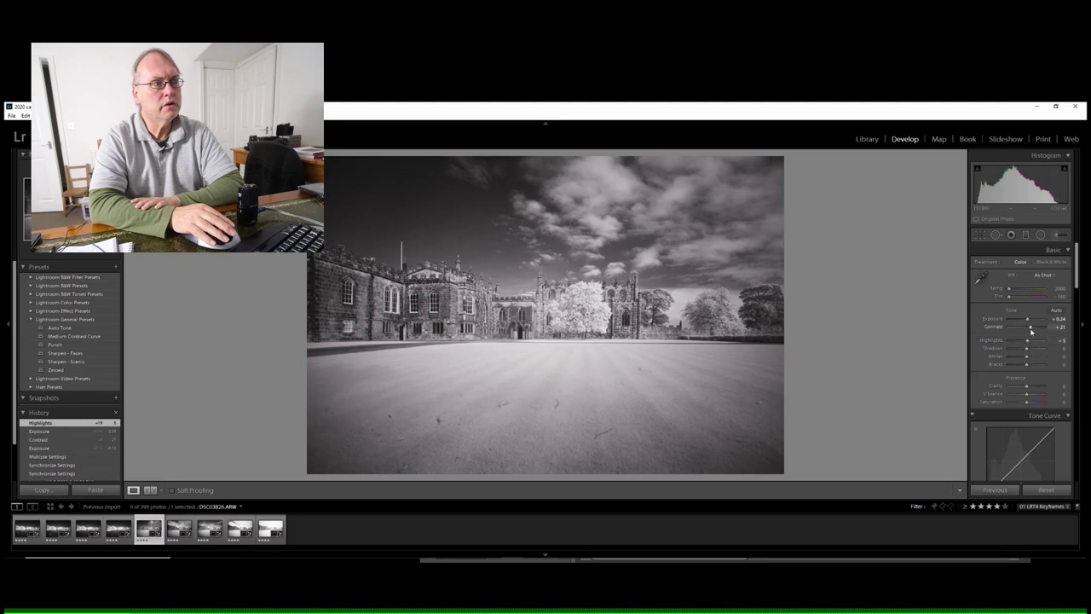
drag(1031, 329, 1035, 329)
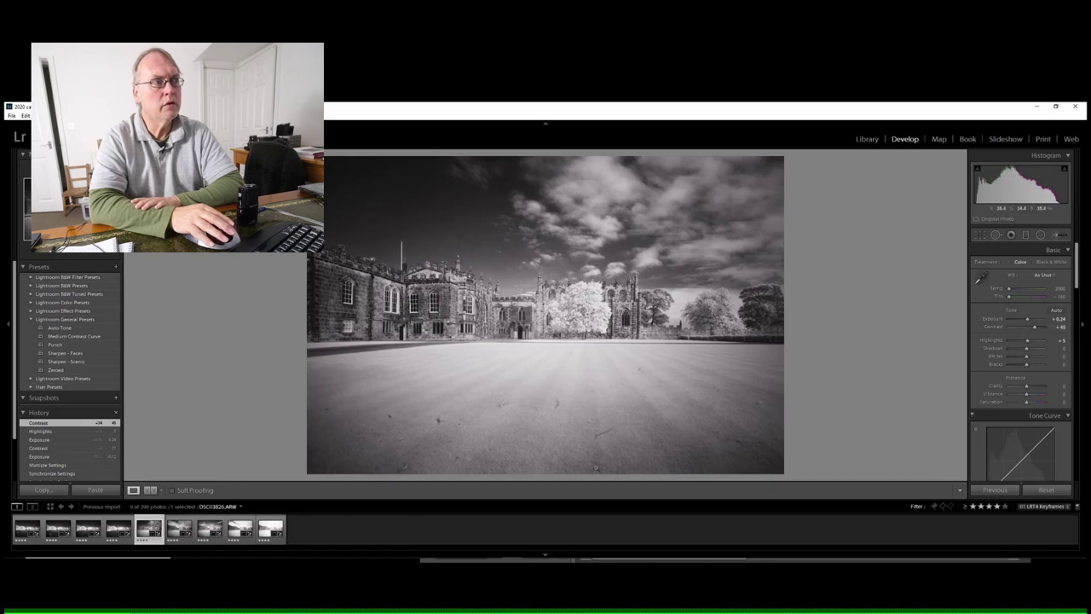
shift+click(266, 530)
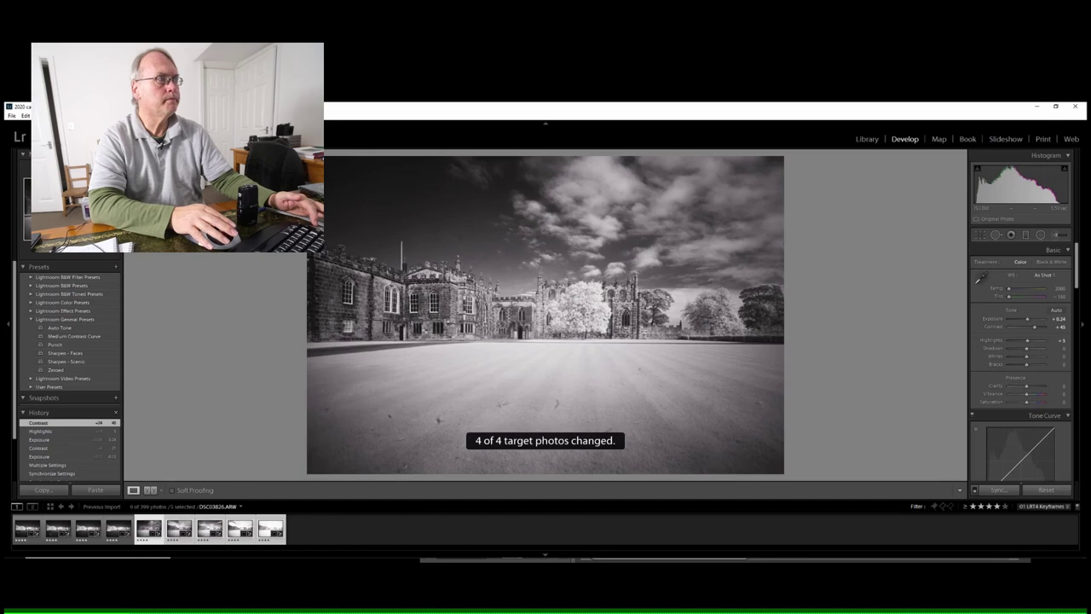
click(320, 530)
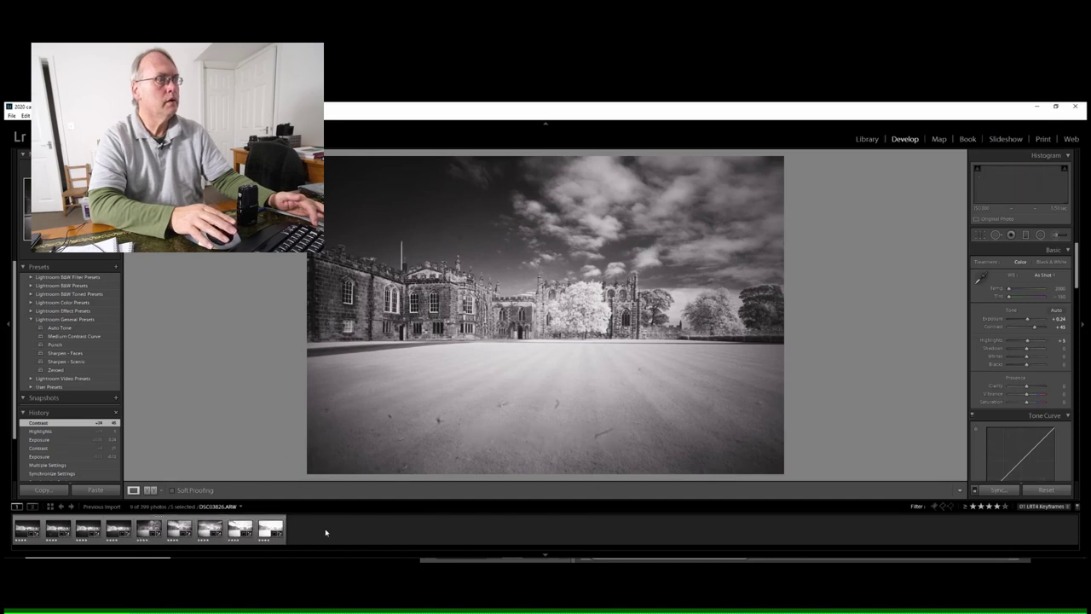
- Set the sixth keyframe's contrast to +36, shadows to +24 and exposure to -0.12, comparing it with the fifth keyframe
click(174, 530)
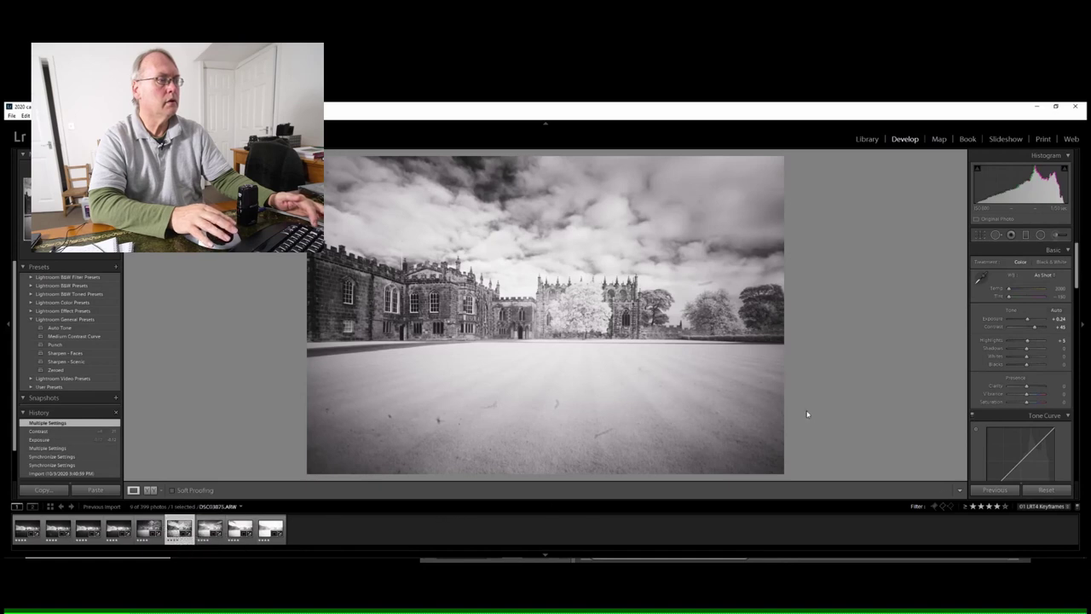
click(1031, 324)
double_click(1028, 321)
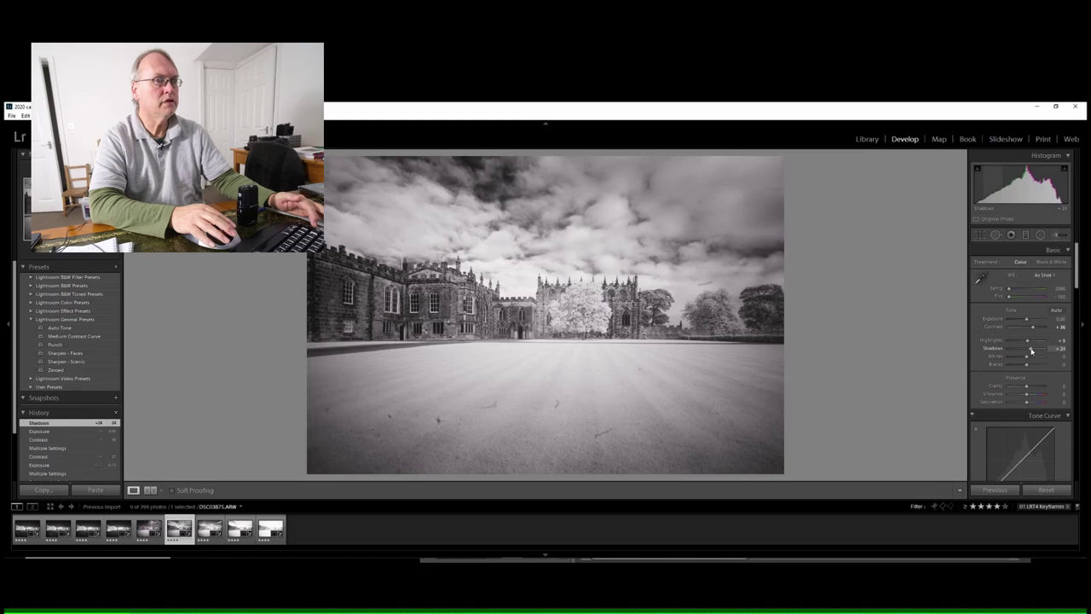
drag(1031, 350, 1028, 341)
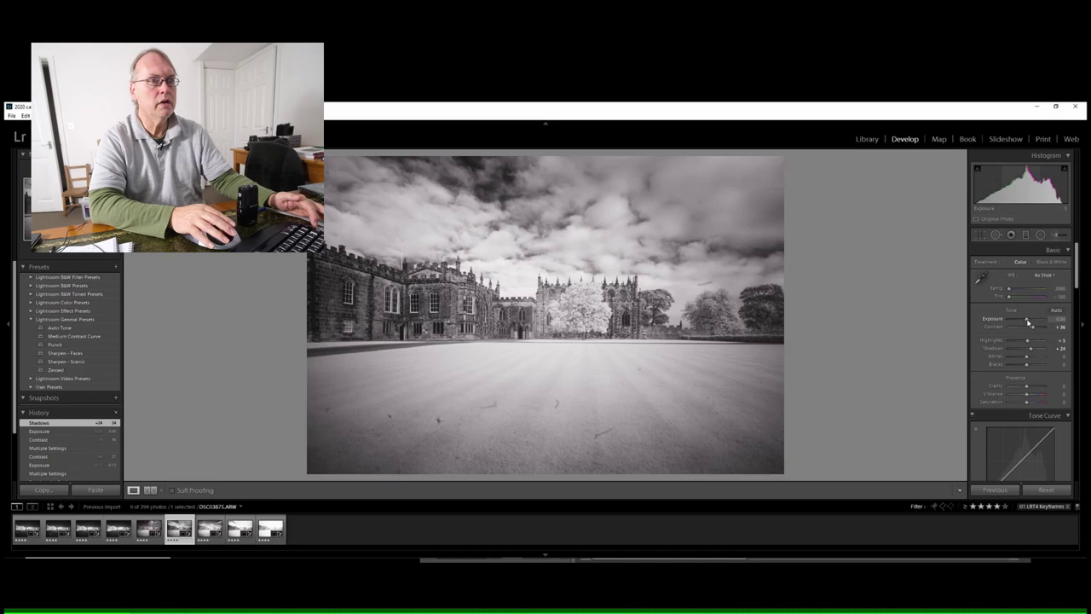
drag(1029, 322, 1027, 322)
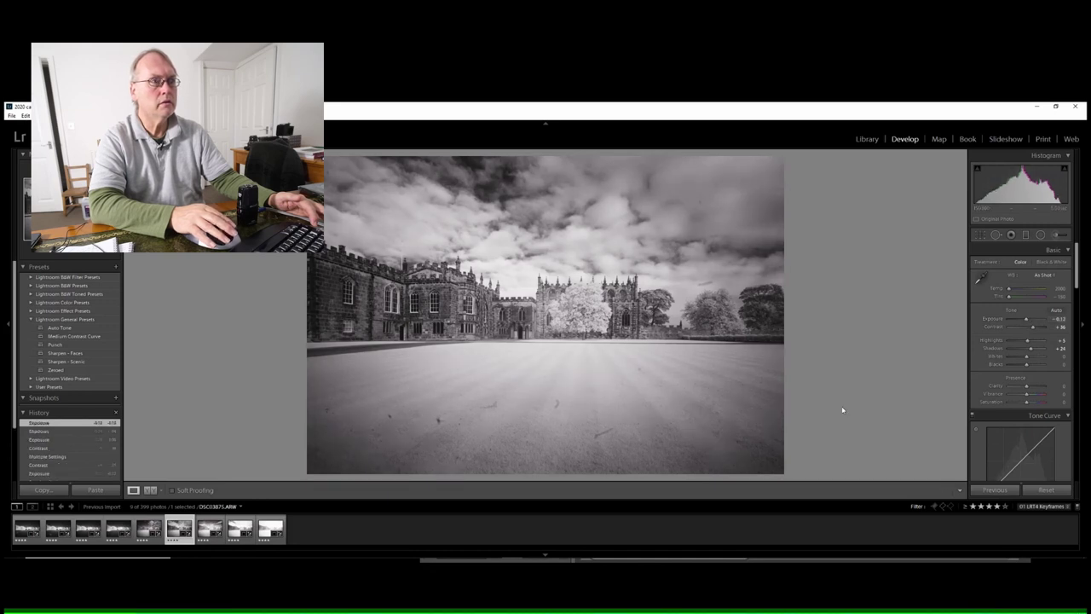
click(147, 528)
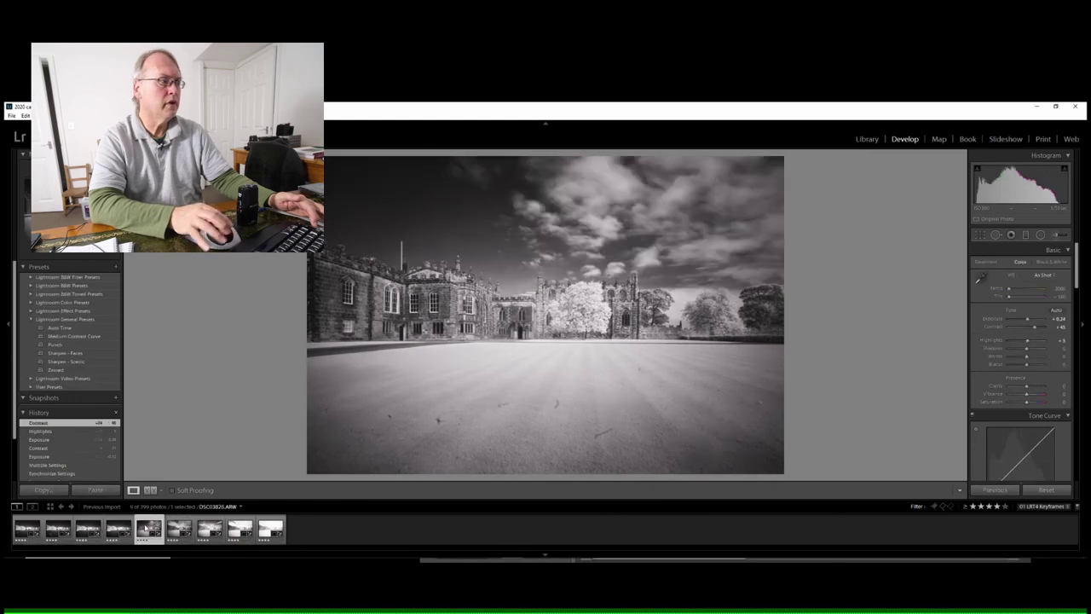
click(173, 530)
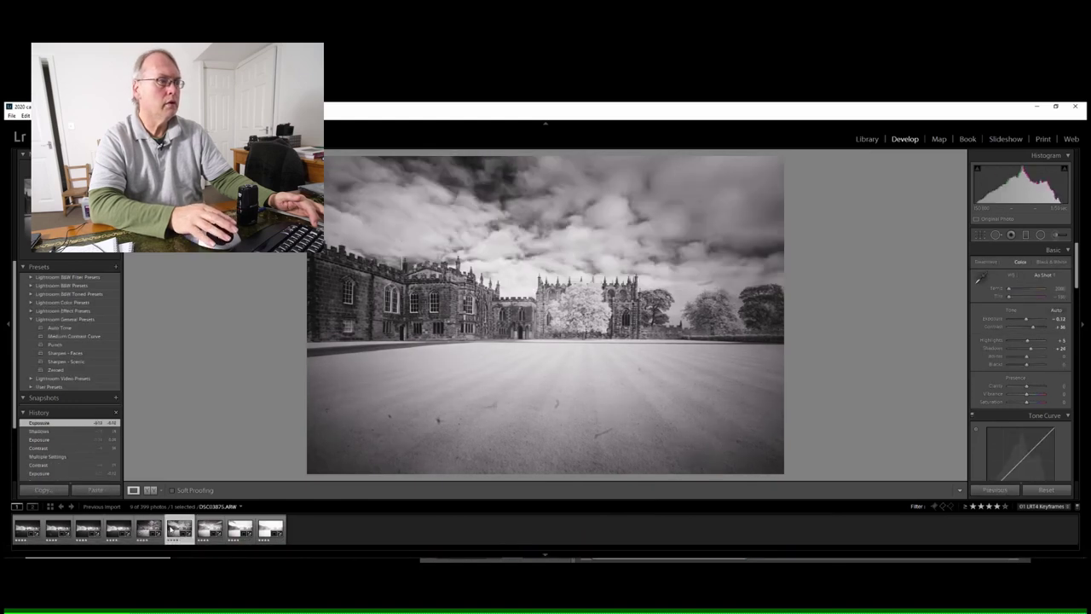
- Synchronize the sixth keyframe's develop settings to the three keyframes that follow it
shift+click(265, 529)
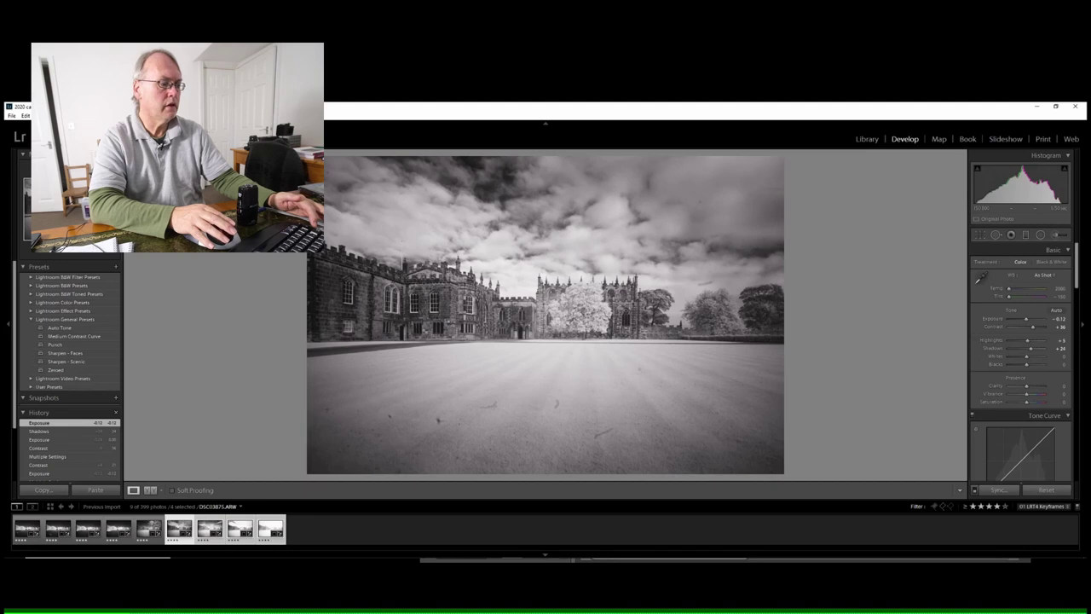
key(ctrl+alt+s)
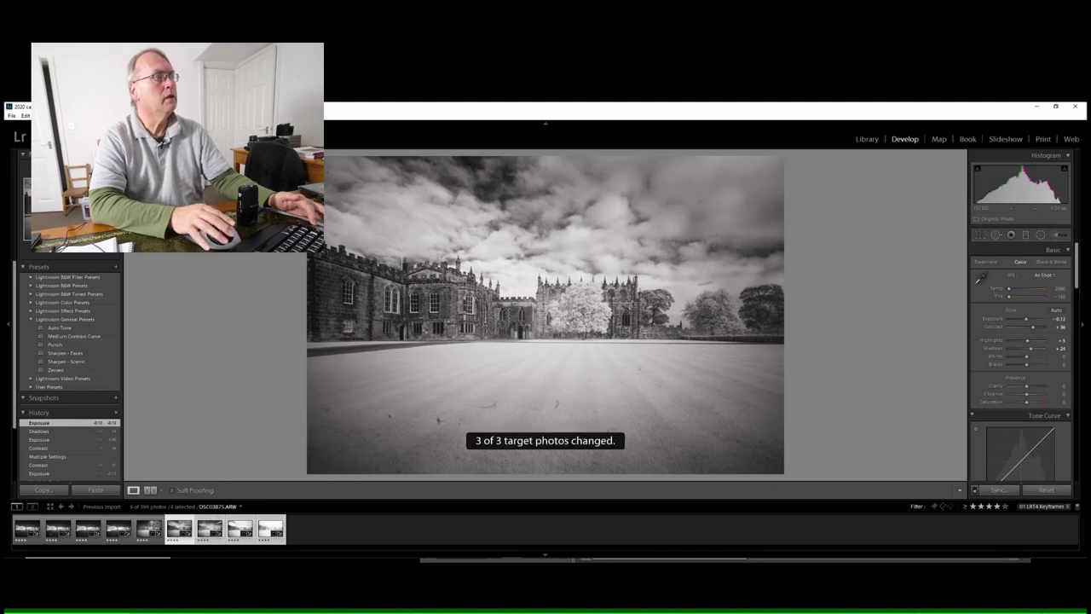
click(329, 531)
- Set the seventh keyframe's exposure to -0.36, highlights to -5, contrast to +26 and shadows to +12
click(210, 528)
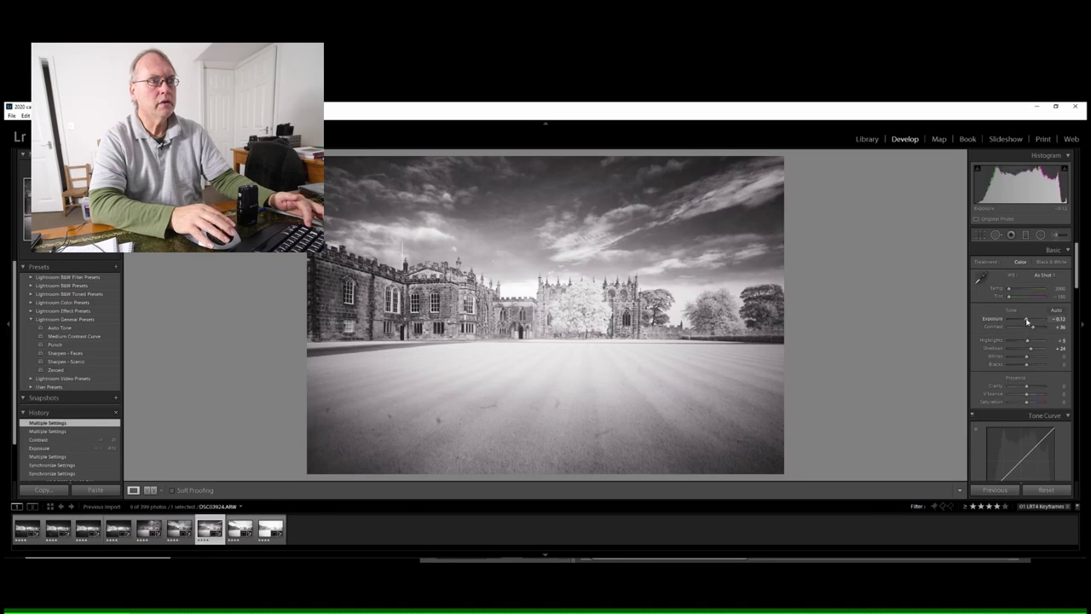
drag(1026, 319, 1025, 320)
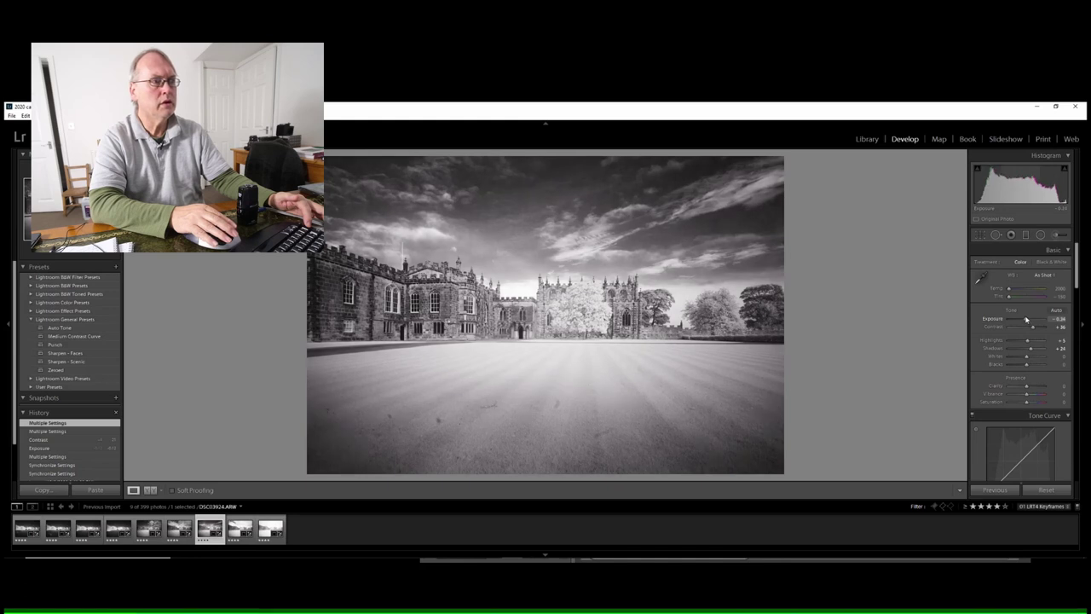
drag(1026, 318, 1025, 319)
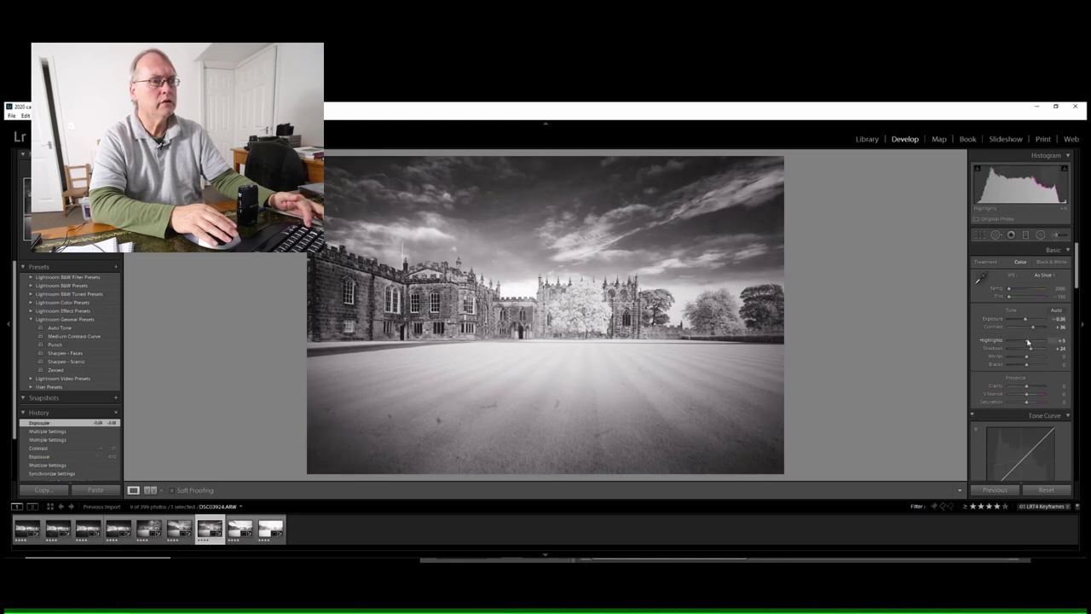
drag(1026, 341, 1024, 341)
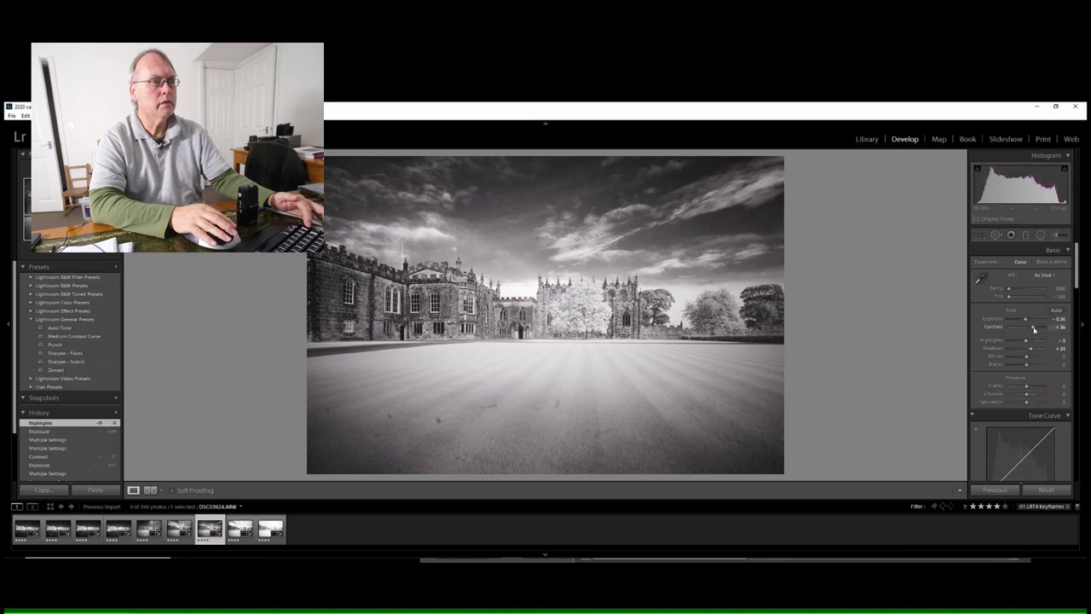
drag(1033, 329, 1031, 328)
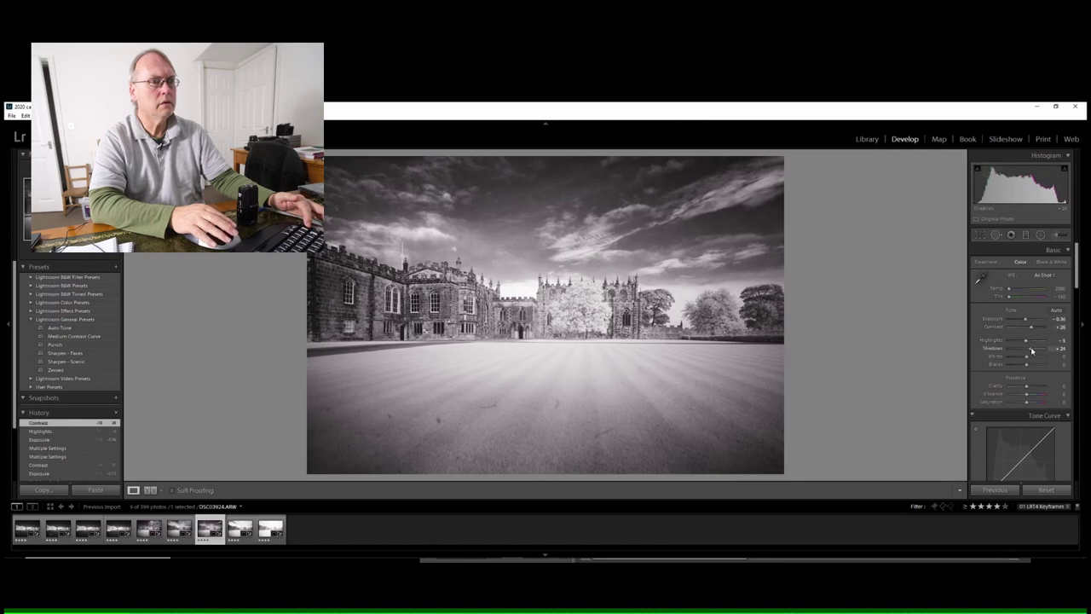
drag(1035, 349, 1028, 350)
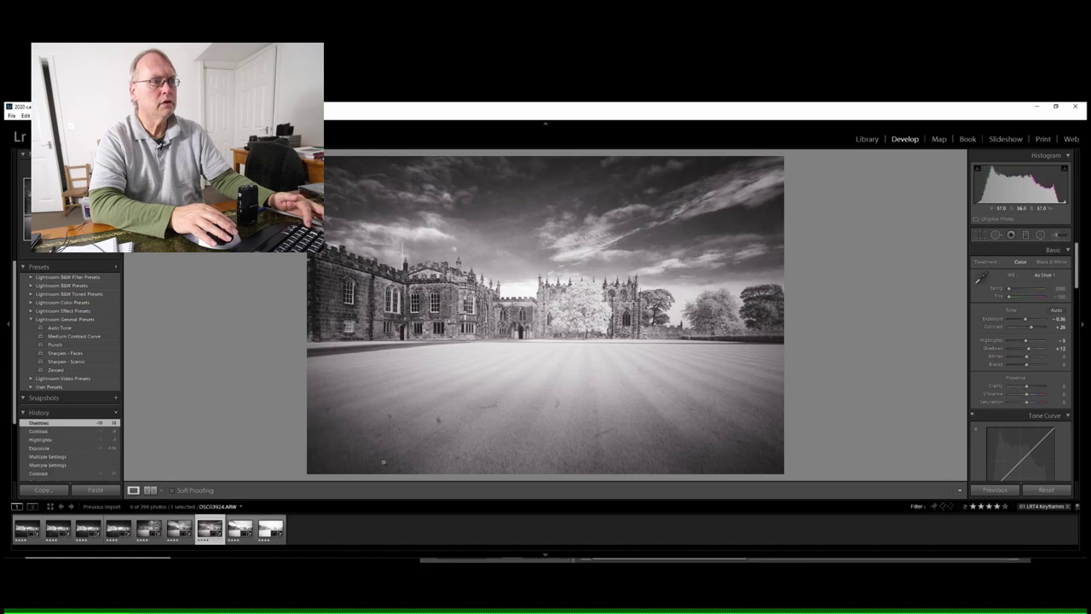
- Compare the seventh keyframe with the sixth and synchronize the seventh's settings through the last keyframe
click(175, 526)
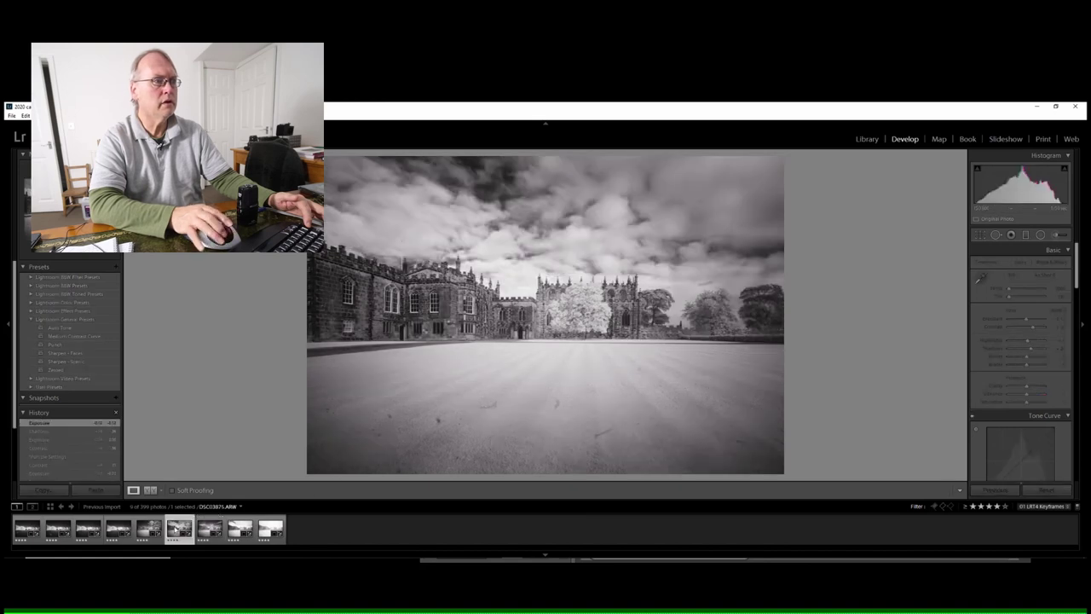
click(204, 533)
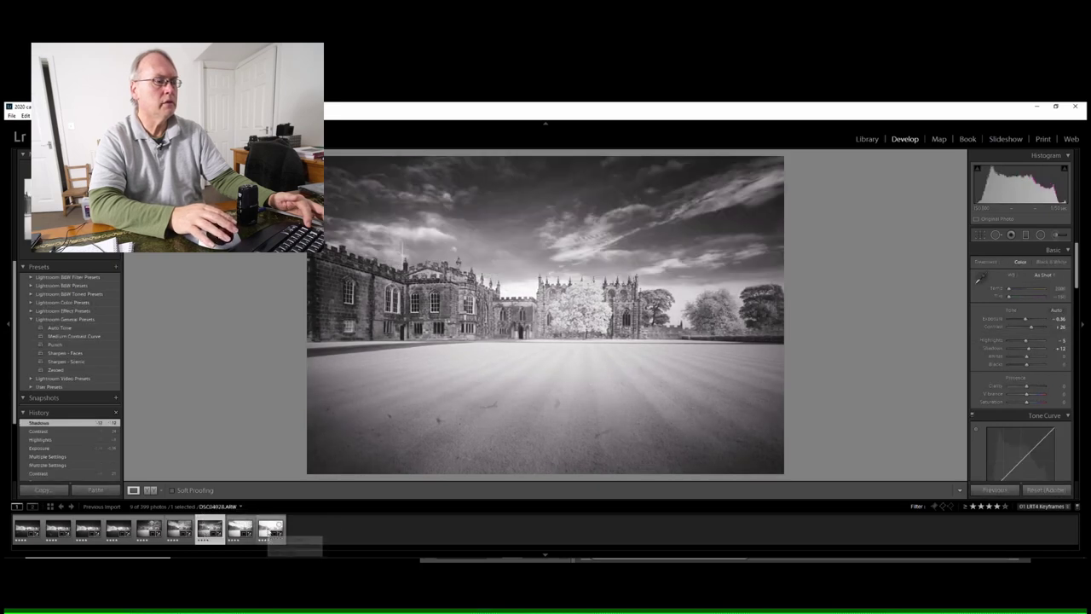
shift+click(267, 532)
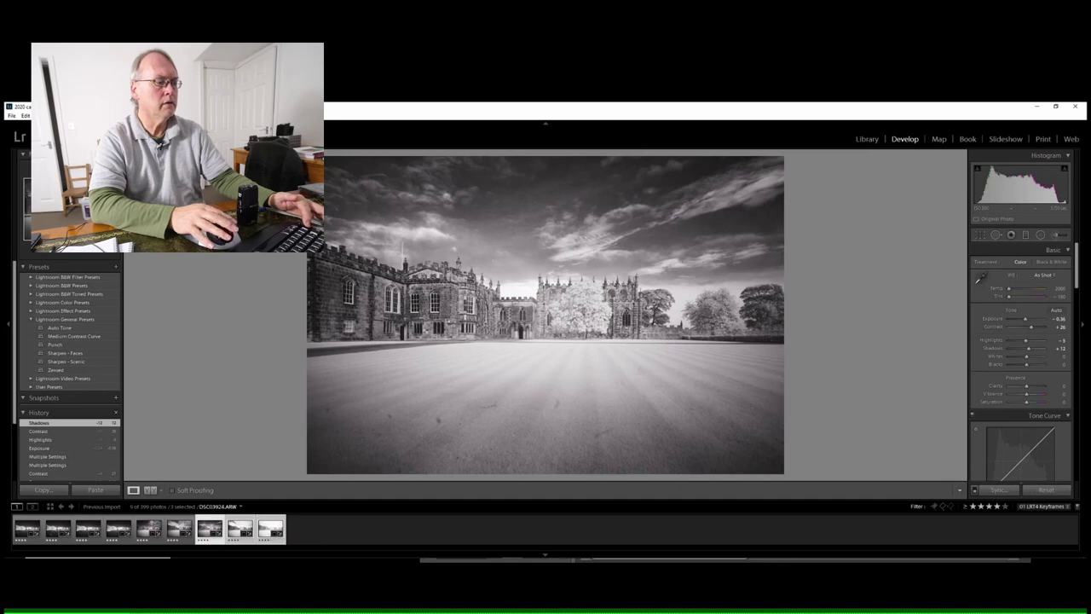
key(ctrl+alt+s)
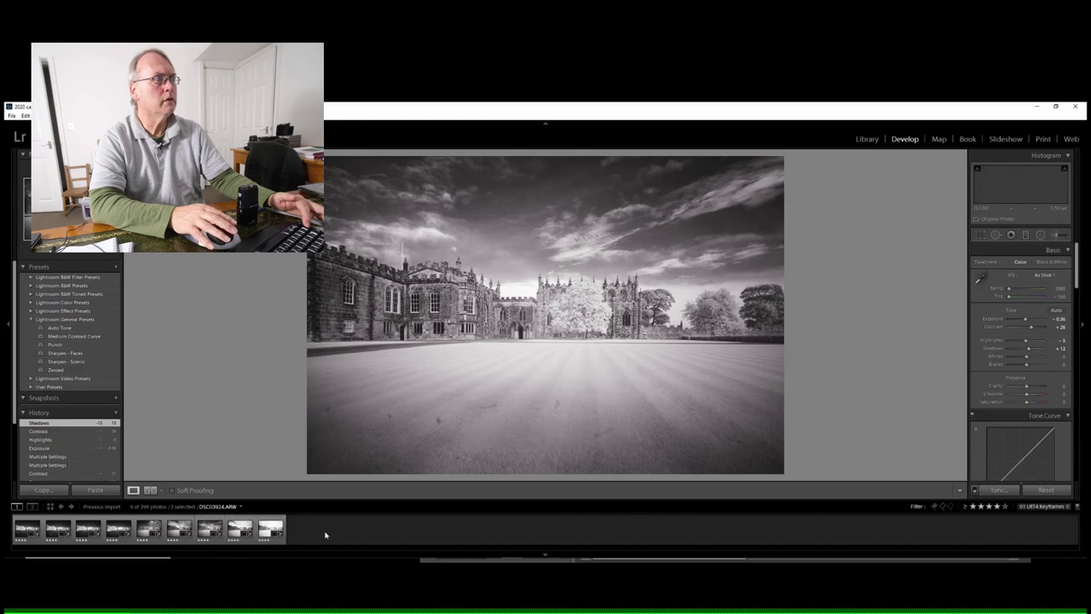
- Set the eighth keyframe's contrast to +48, highlights to -43, shadows to +50 and exposure to -0.83
key(Right)
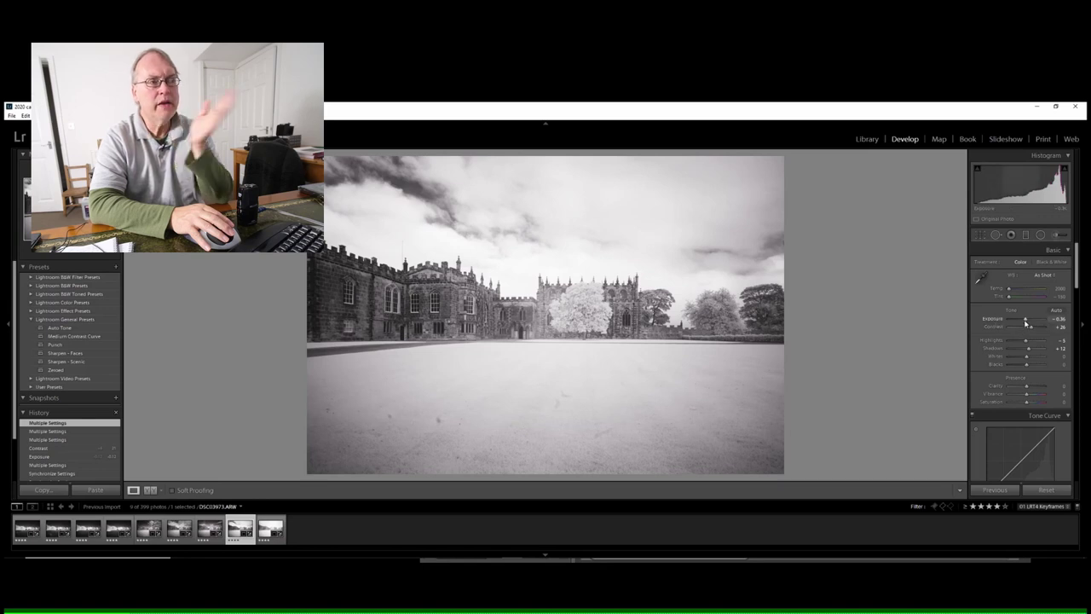
drag(1026, 321, 1024, 321)
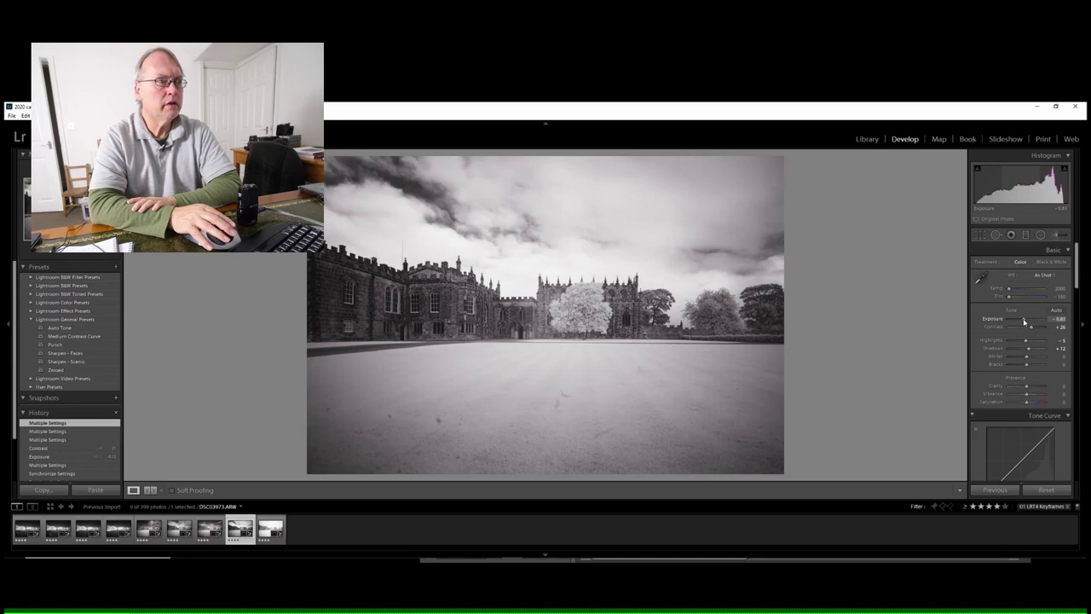
drag(1025, 321, 1022, 321)
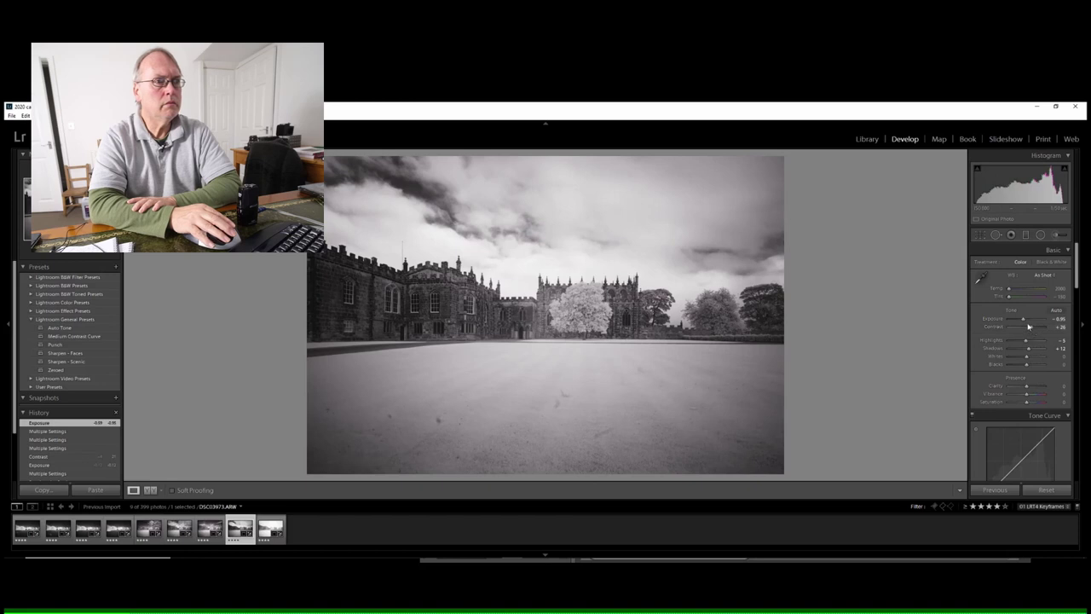
drag(1024, 320, 1027, 319)
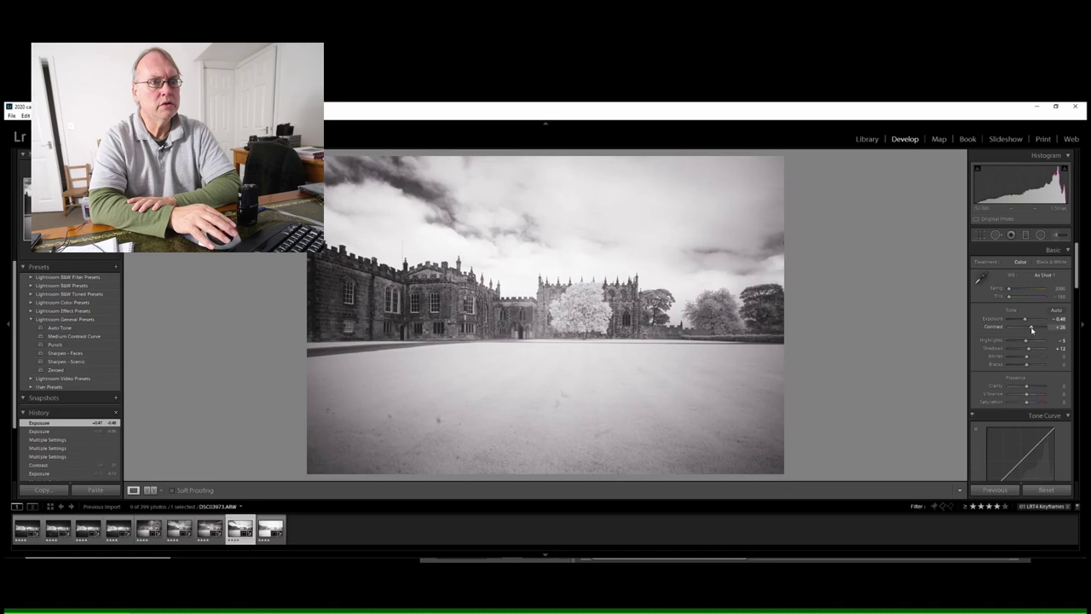
drag(1034, 330, 1036, 331)
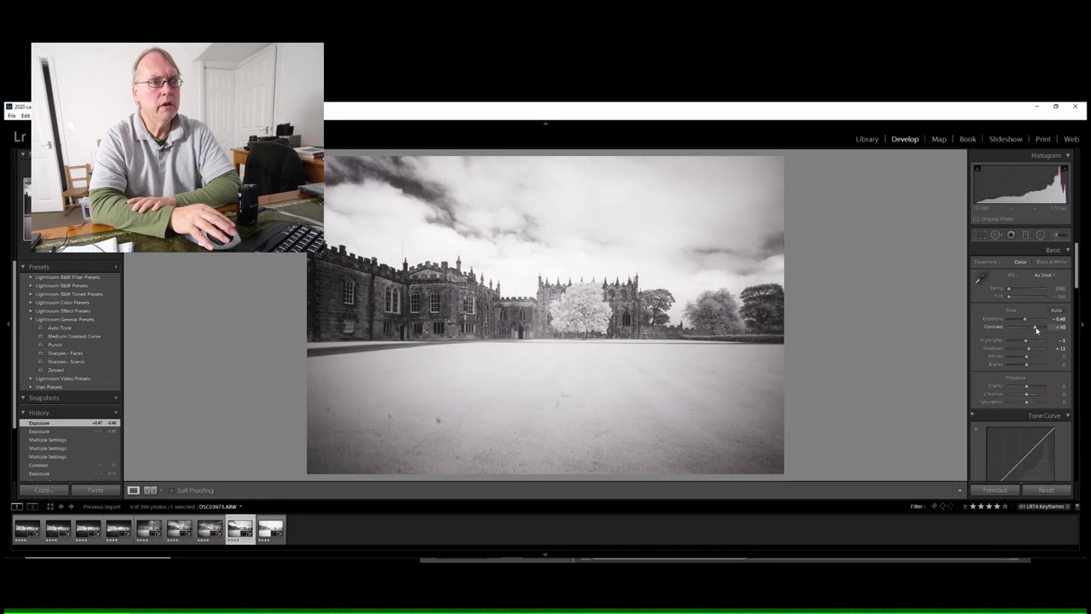
mouse_move(1026, 341)
mouse_down()
mouse_move(1016, 341)
mouse_move(1038, 350)
mouse_up()
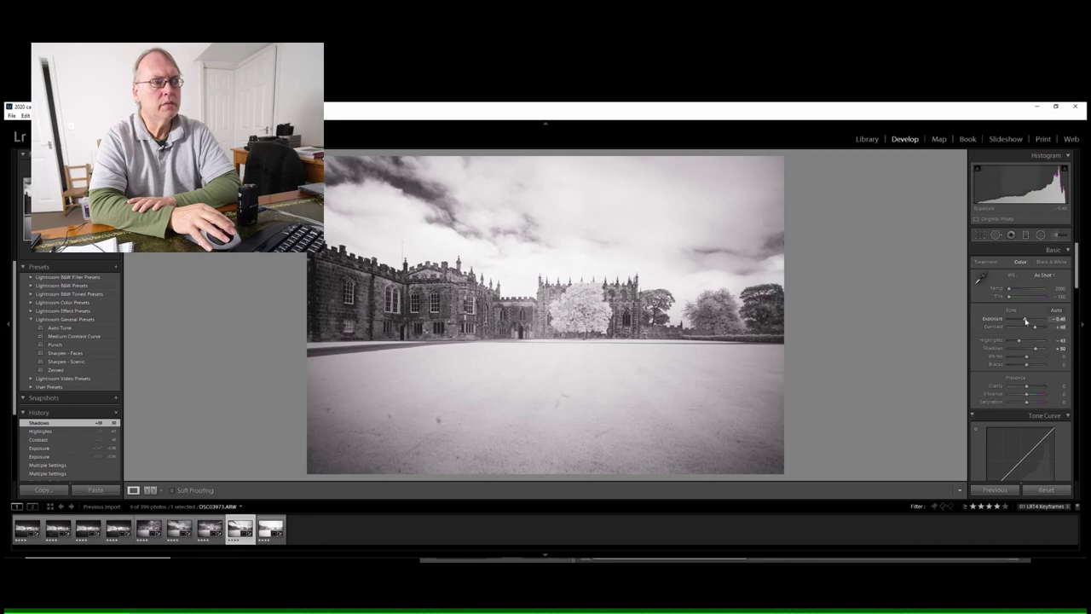
drag(1025, 320, 1024, 320)
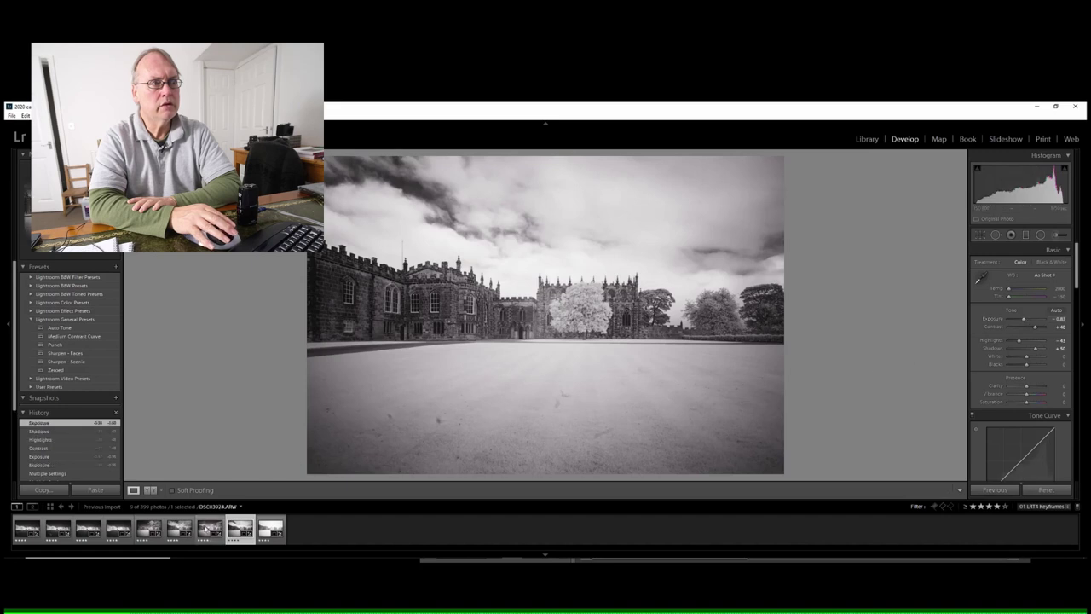
- Compare the eighth keyframe with the seventh and set its blacks to +31, whites to -26 and shadows to +62
click(206, 529)
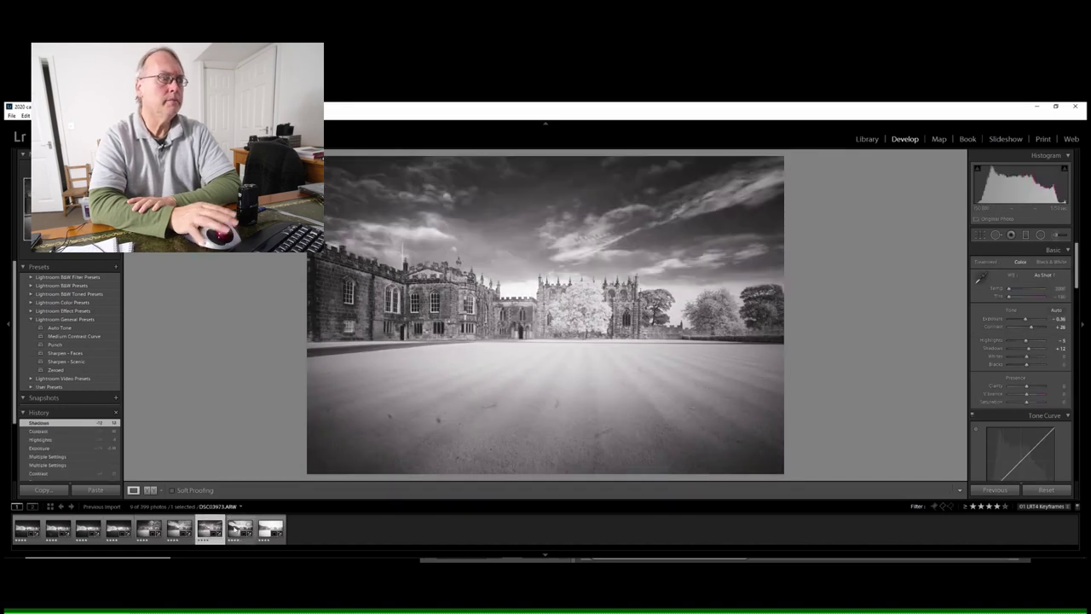
click(234, 529)
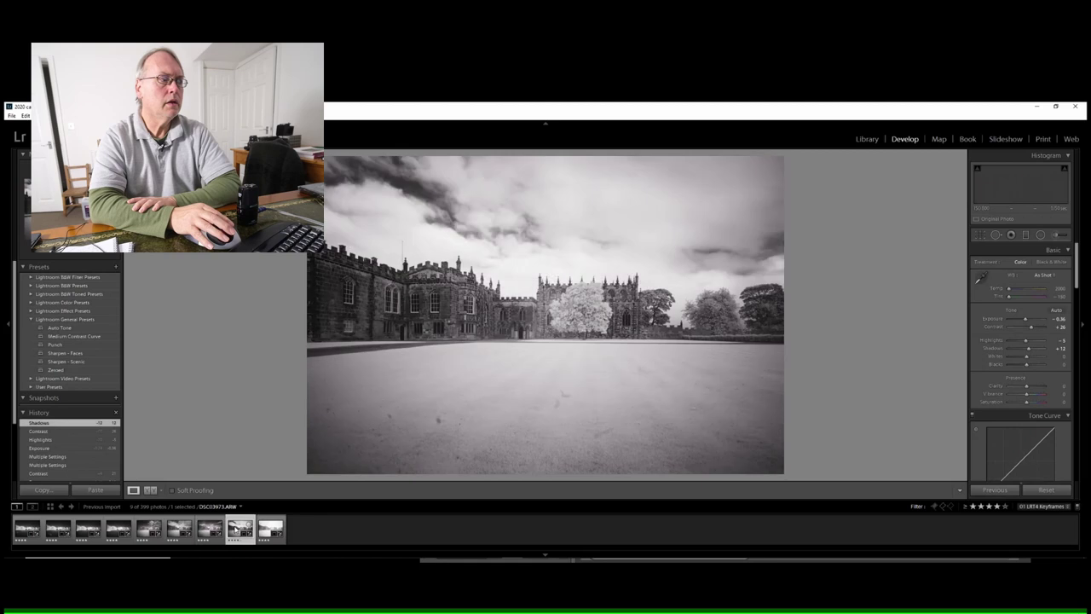
click(207, 531)
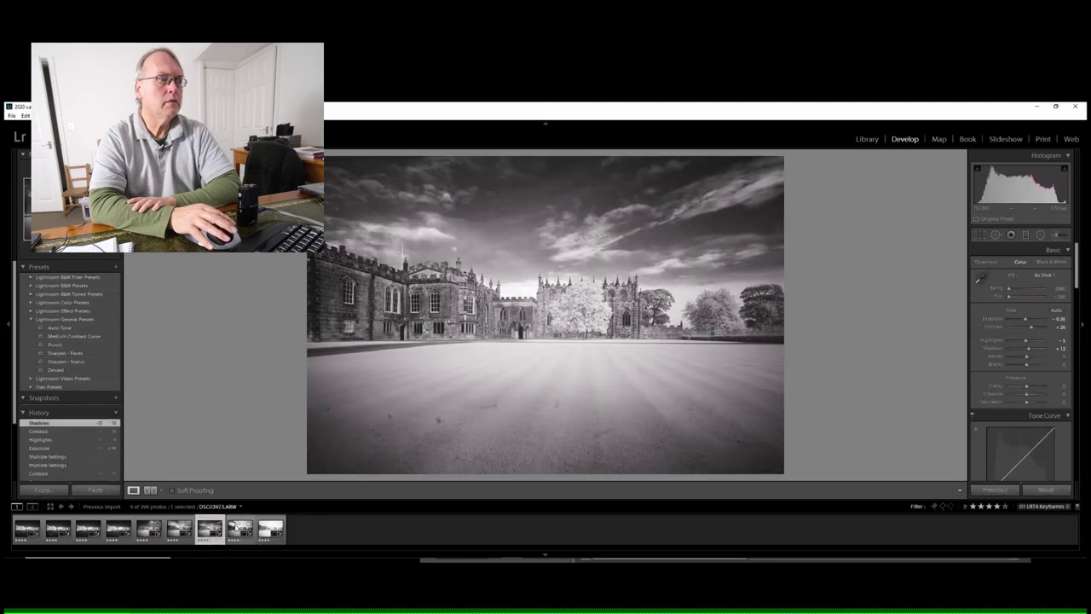
click(237, 528)
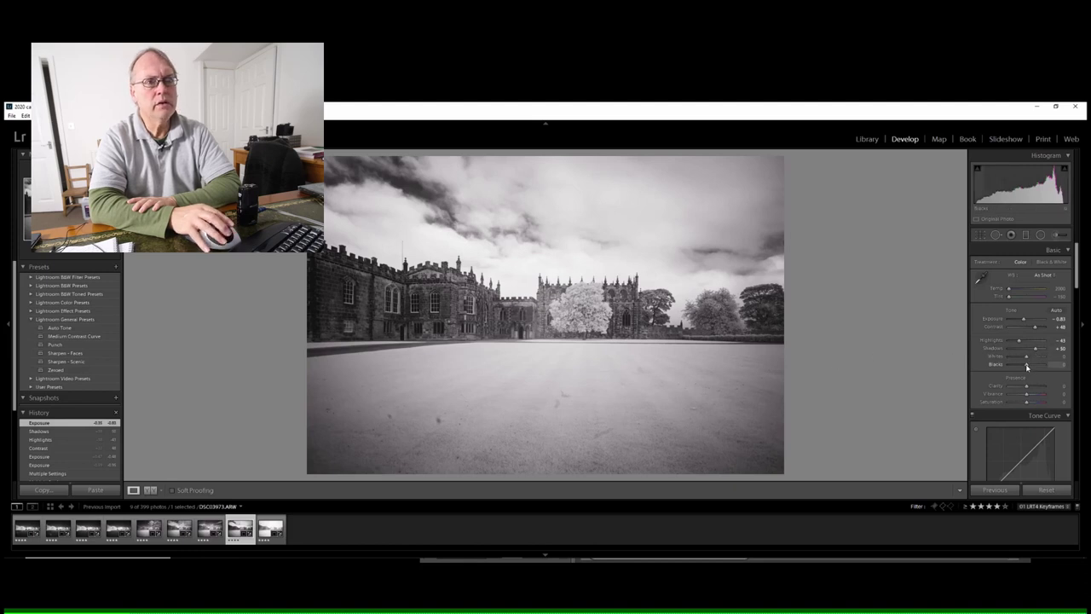
mouse_move(1029, 368)
mouse_down()
mouse_move(1022, 360)
mouse_move(1038, 351)
mouse_up()
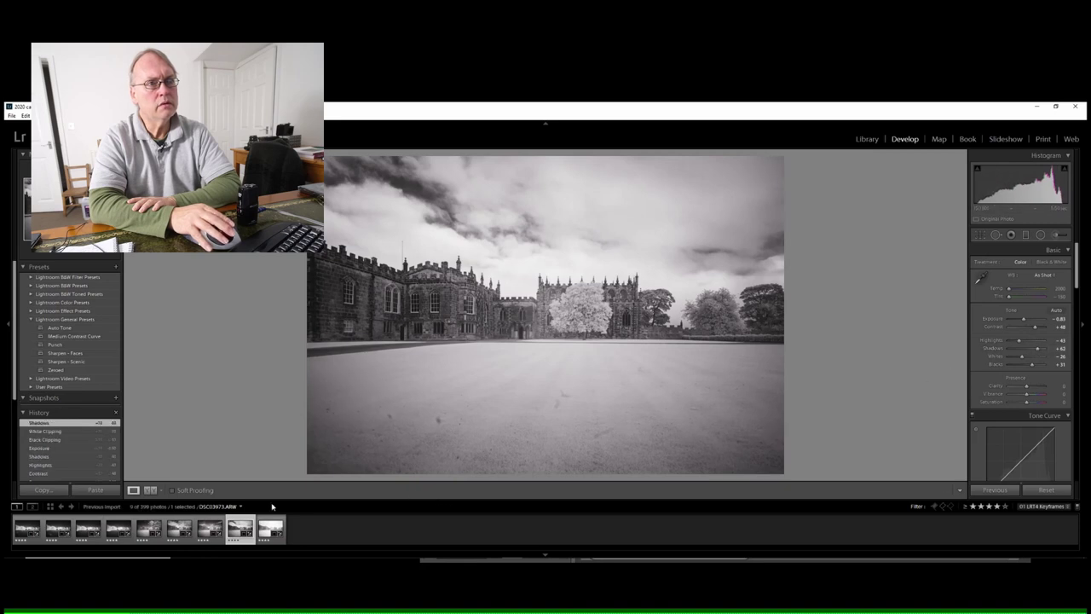
- Set the eighth keyframe's clarity to +24 and exposure to -0.48, comparing it with the seventh keyframe
click(238, 529)
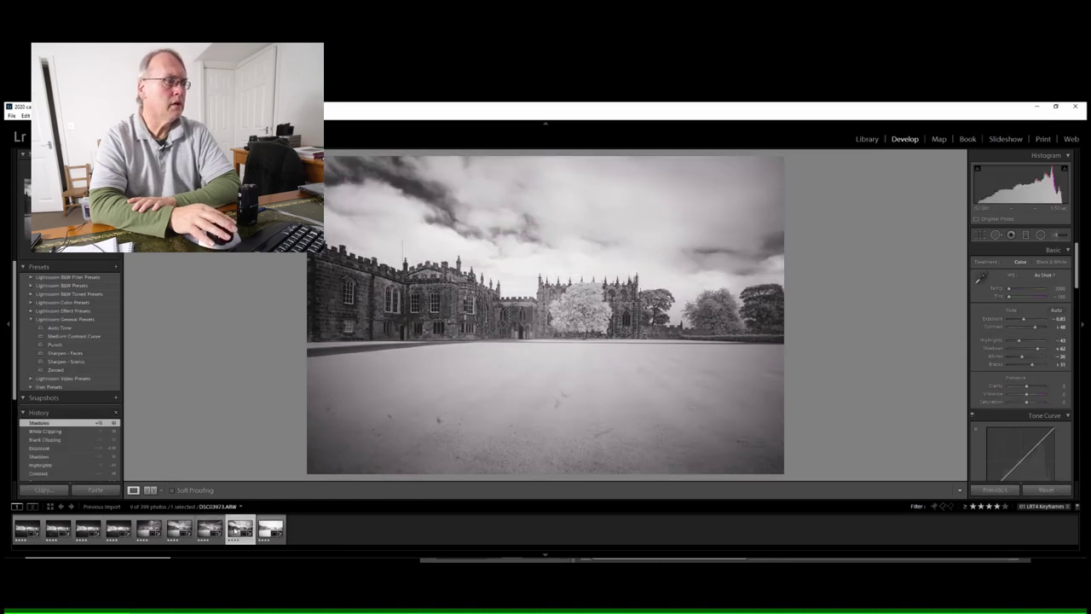
click(207, 533)
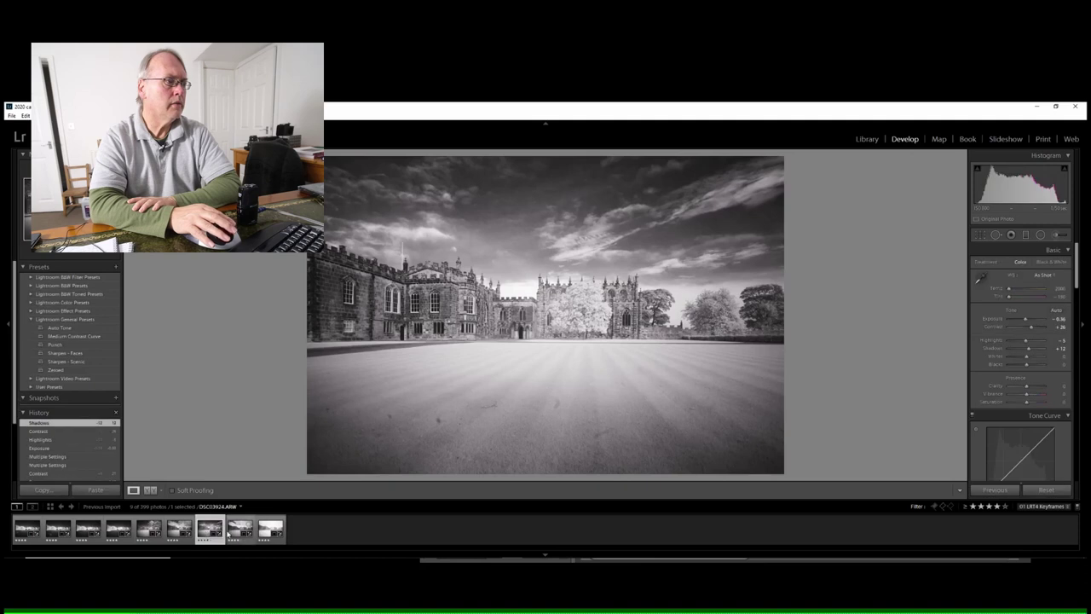
click(236, 532)
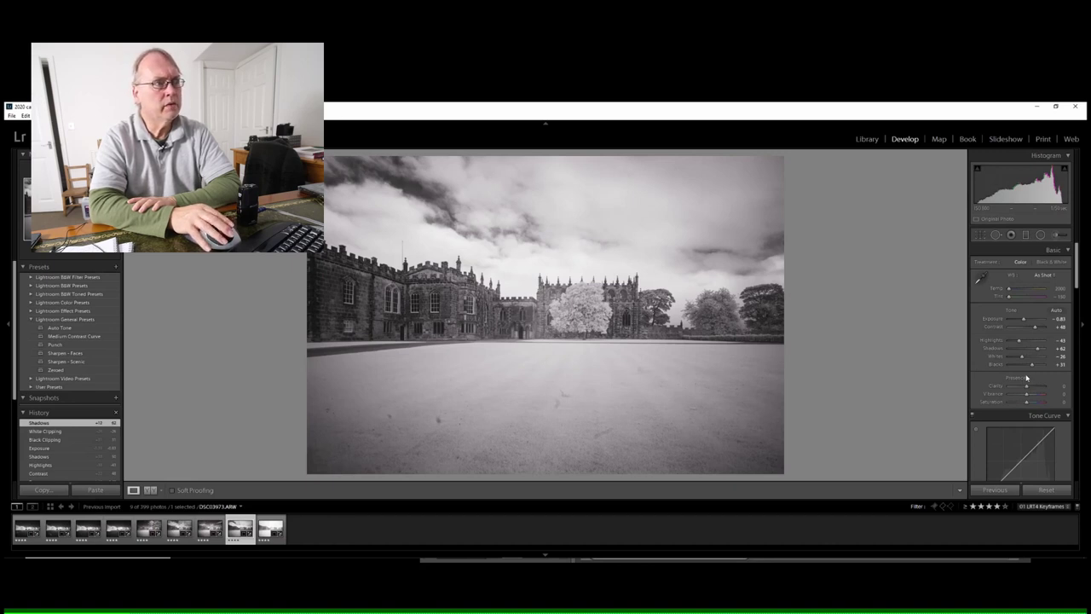
drag(1026, 389, 1031, 388)
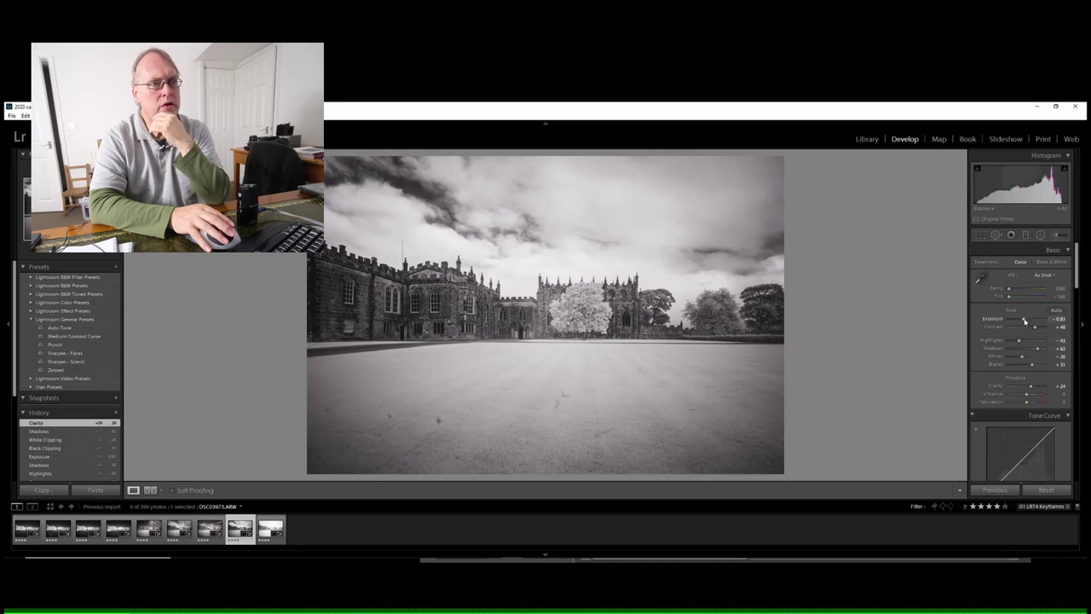
drag(1024, 320, 1025, 321)
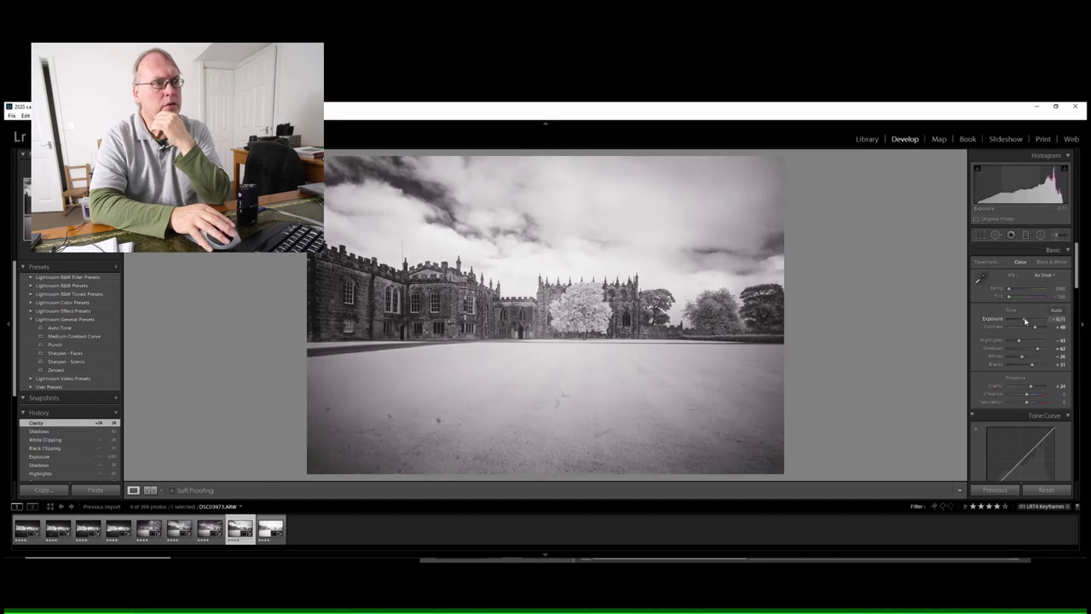
drag(1025, 320, 1026, 321)
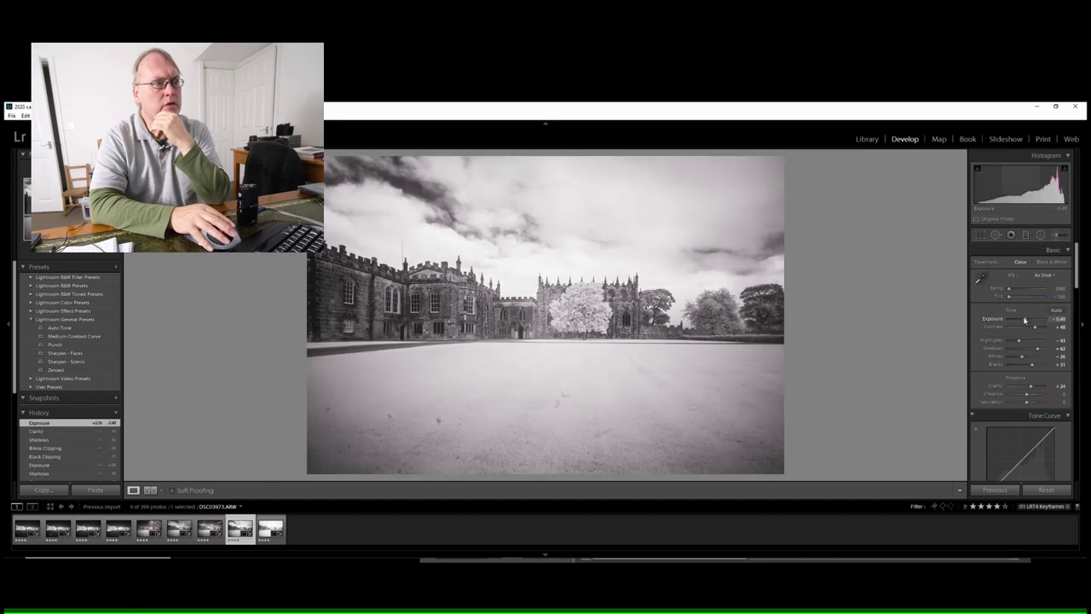
click(211, 527)
click(237, 529)
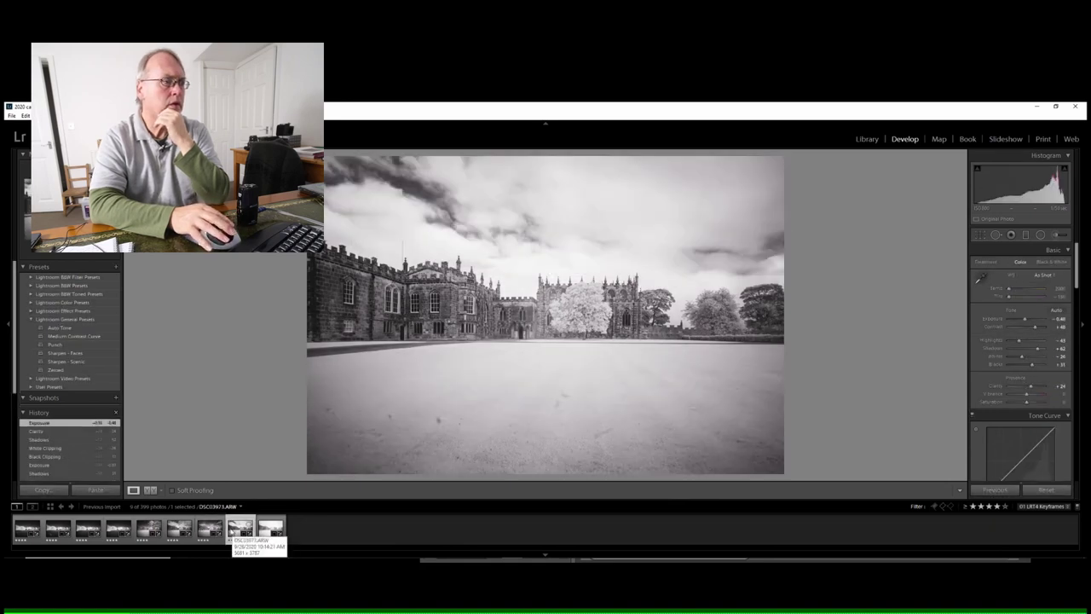
click(205, 529)
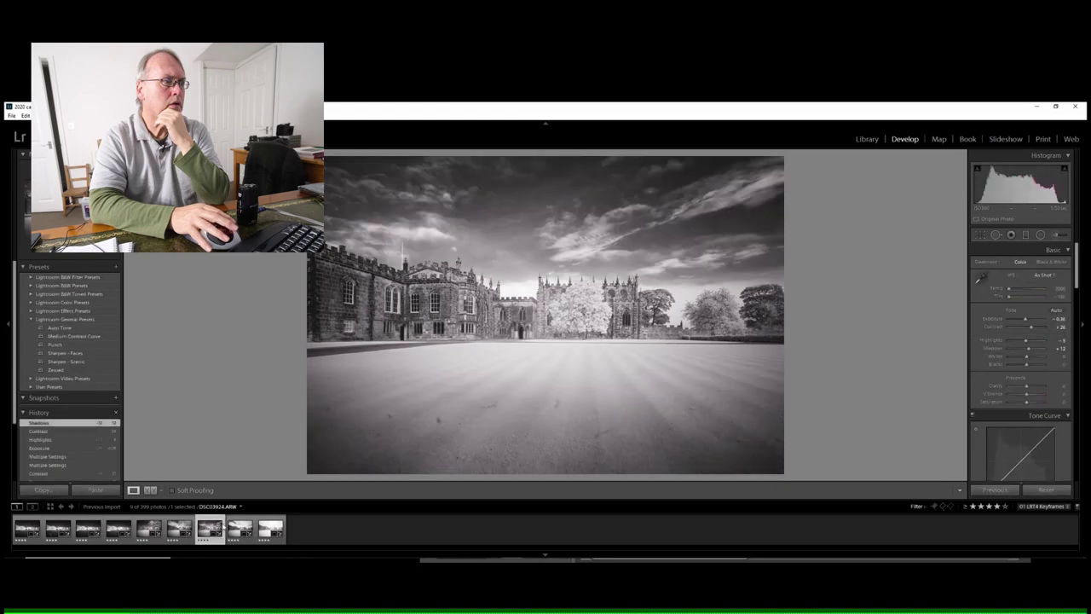
click(241, 529)
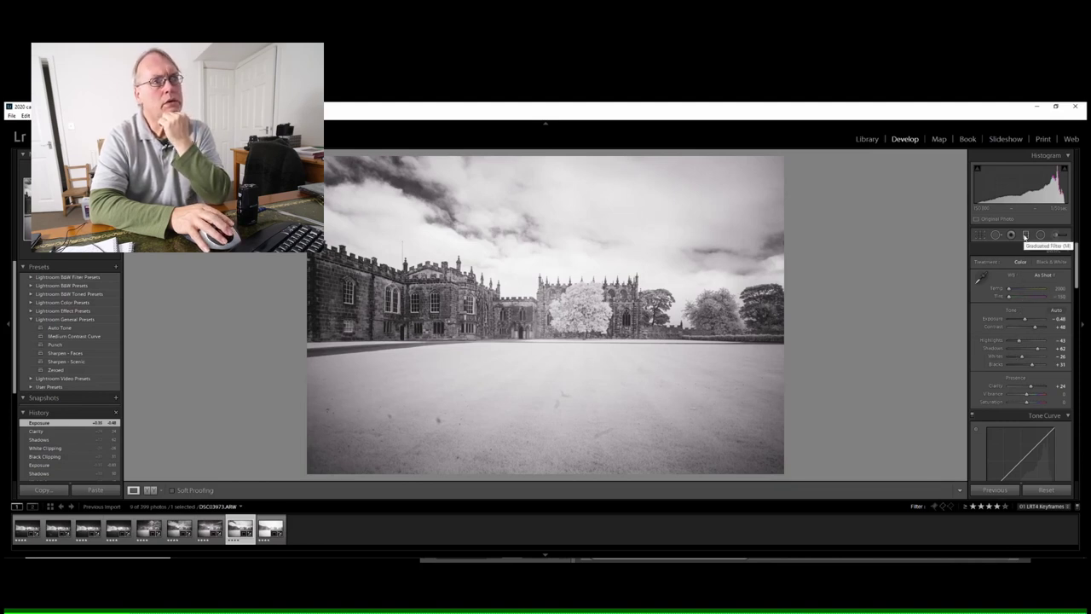
- Set the exposure of the eighth keyframe's upper lawn gradient to -0.57, fine-tune its position, and compare the result with the seventh keyframe
click(1026, 235)
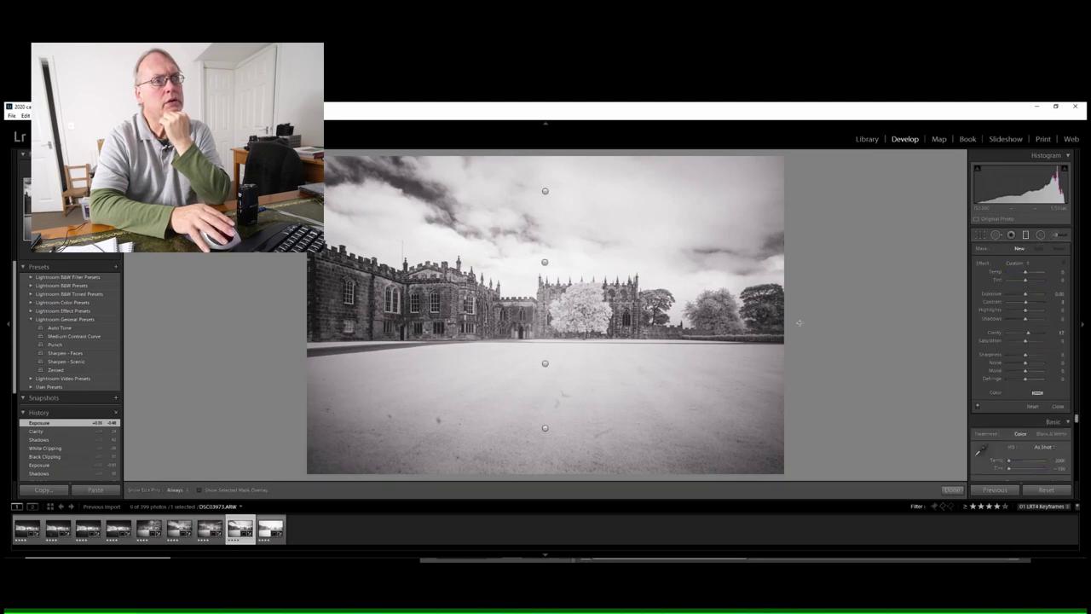
click(545, 364)
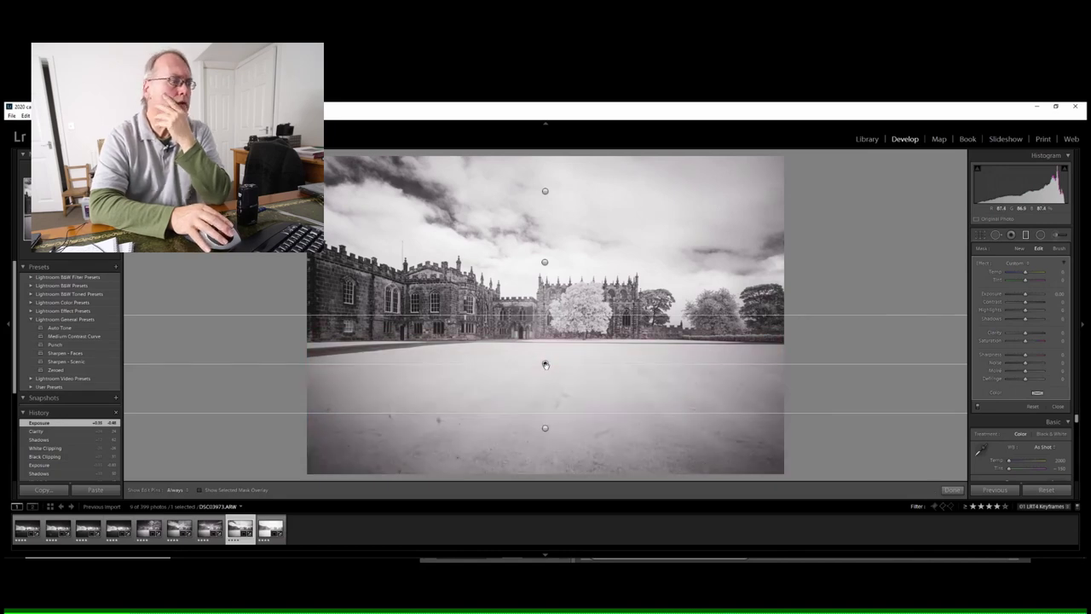
drag(545, 364, 546, 377)
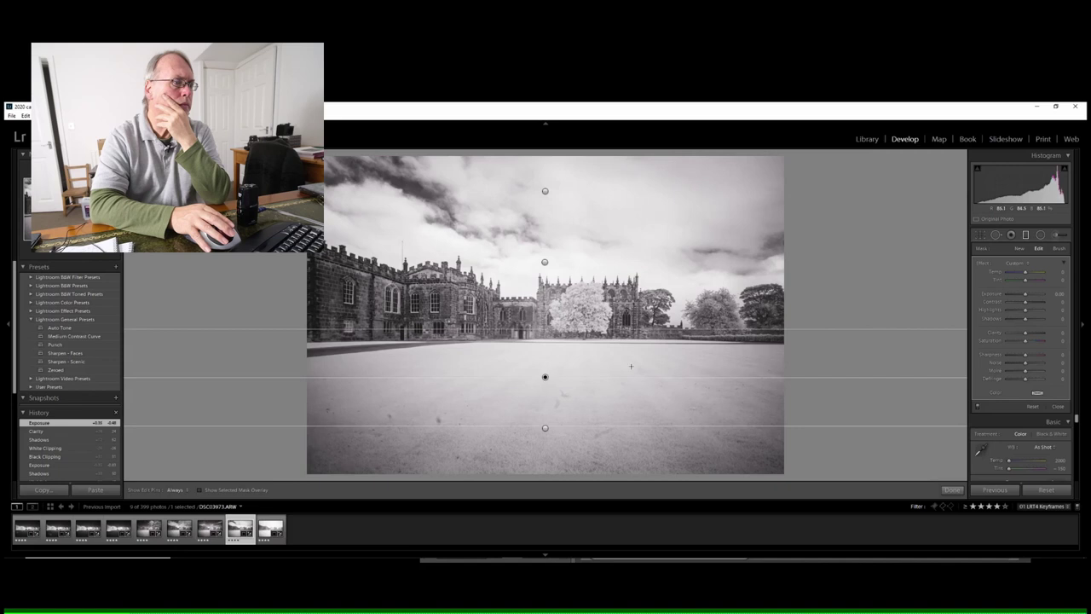
drag(1026, 294, 1024, 300)
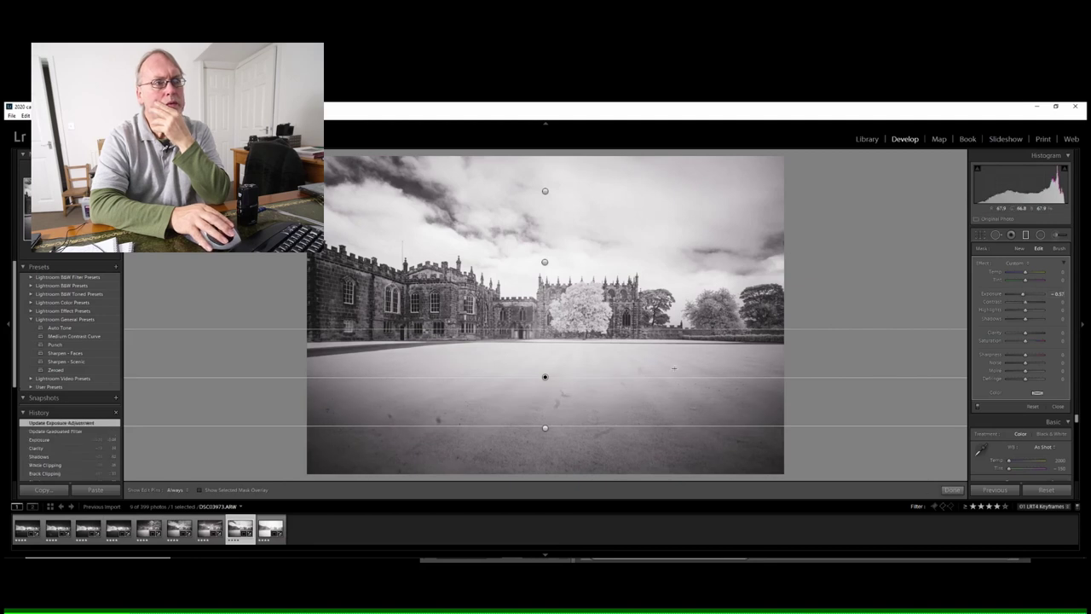
drag(545, 378, 545, 366)
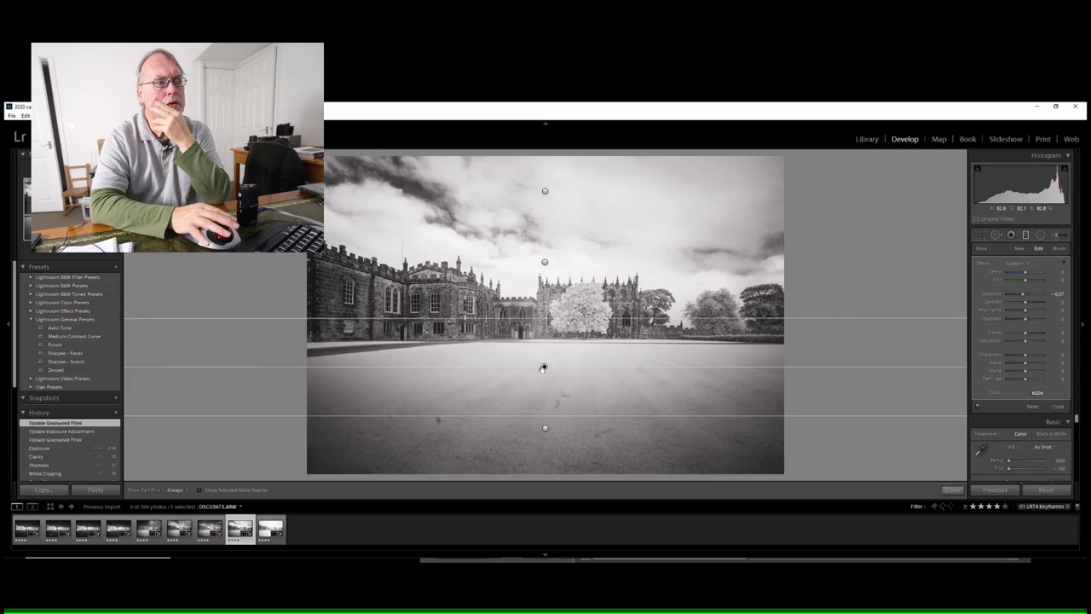
click(210, 528)
click(235, 529)
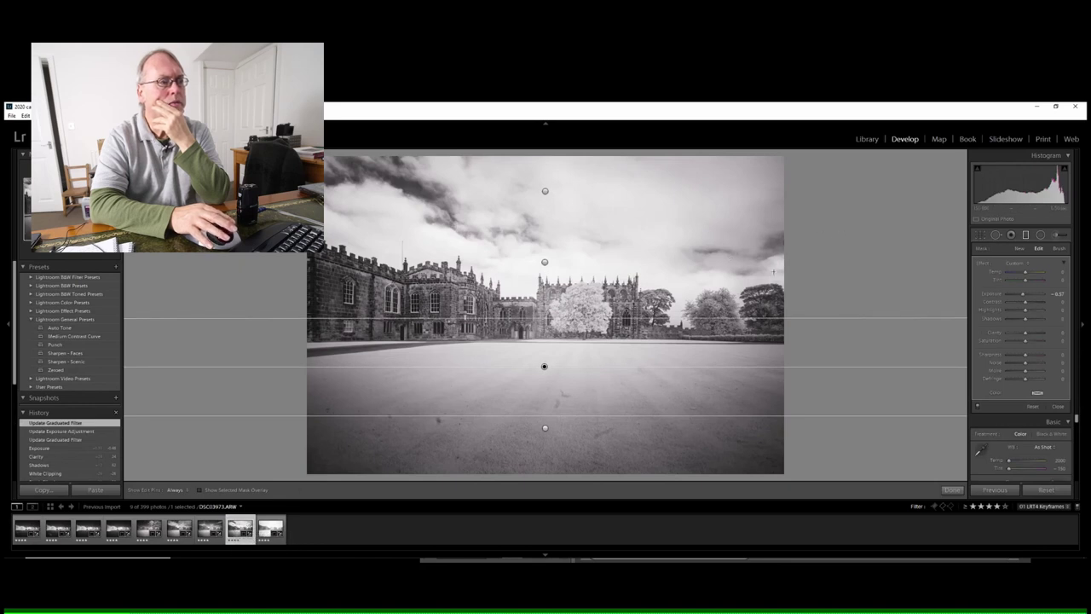
- Set the eighth keyframe's lower sky gradient to exposure -0.38 and contrast 19, and shift it up away from the buildings
click(544, 258)
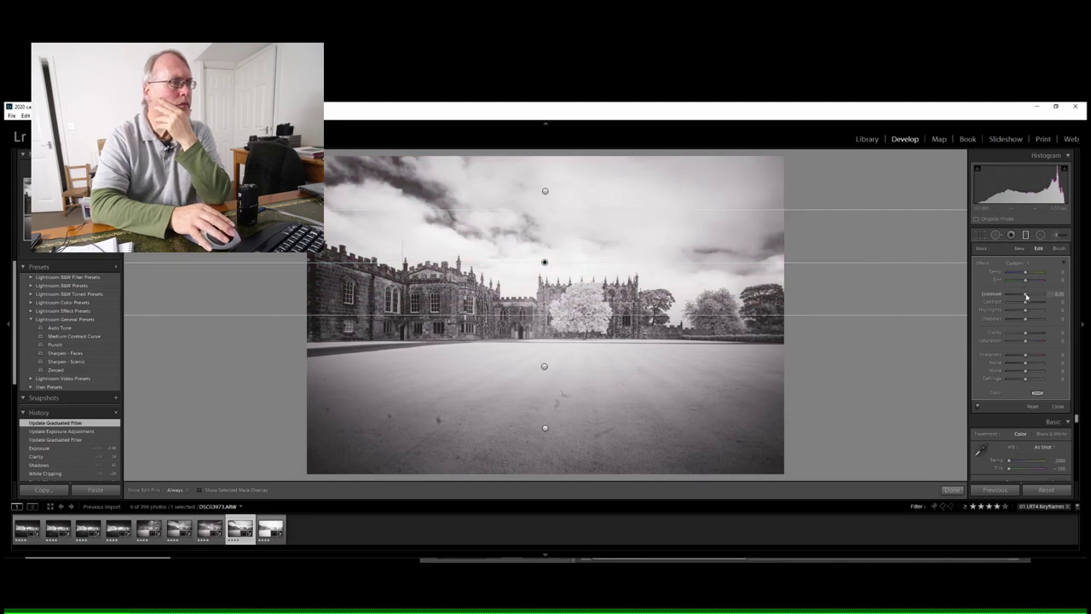
drag(1026, 295, 1025, 296)
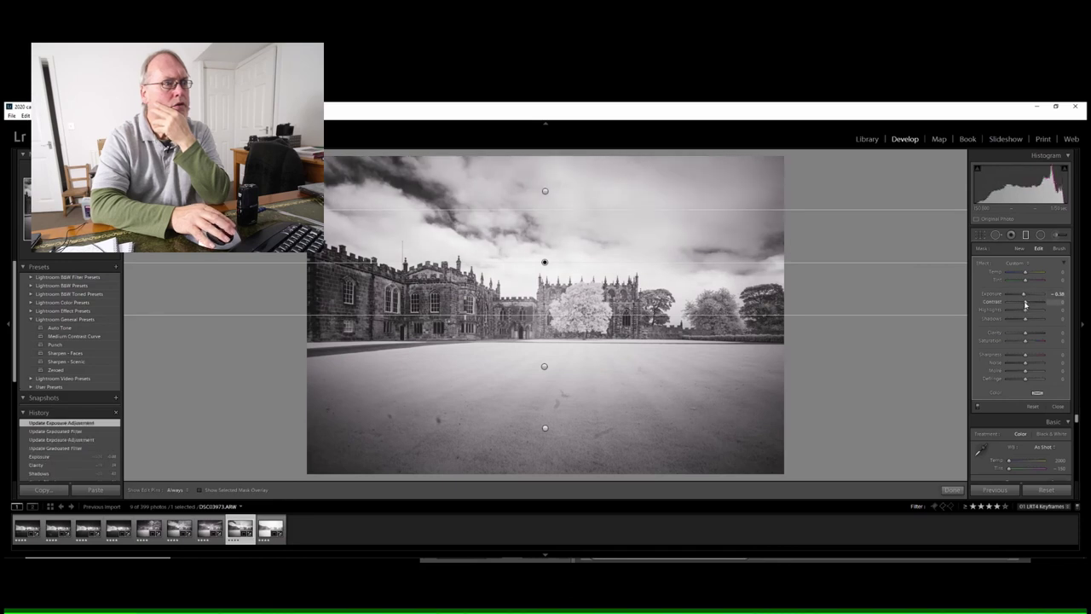
drag(1028, 303, 1028, 303)
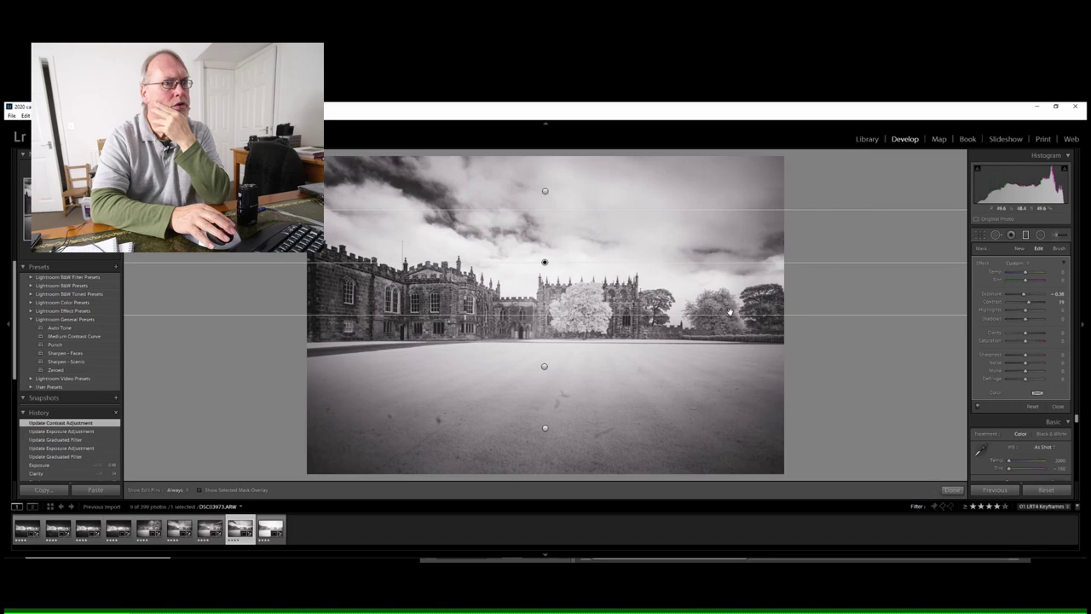
drag(544, 262, 544, 247)
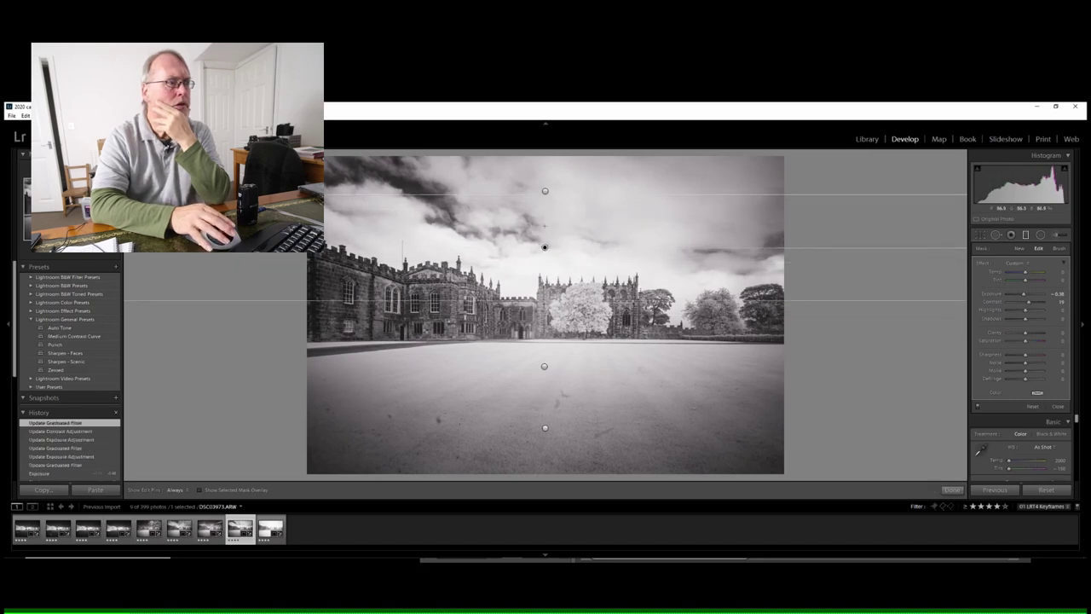
- Widen the eighth keyframe's top sky gradient and pull the lower edge of the second sky gradient up above the buildings
drag(545, 191, 544, 181)
drag(546, 183, 551, 221)
click(544, 248)
drag(545, 300, 541, 279)
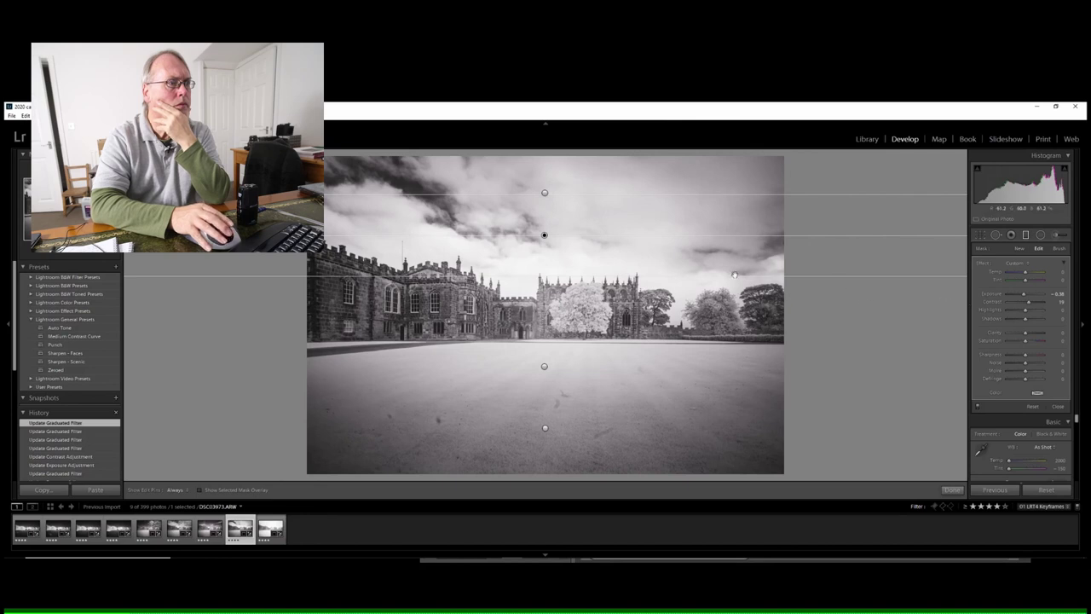
- Set the eighth keyframe's top sky gradient to contrast 31 and exposure -0.19, and compare it with the seventh keyframe
click(545, 192)
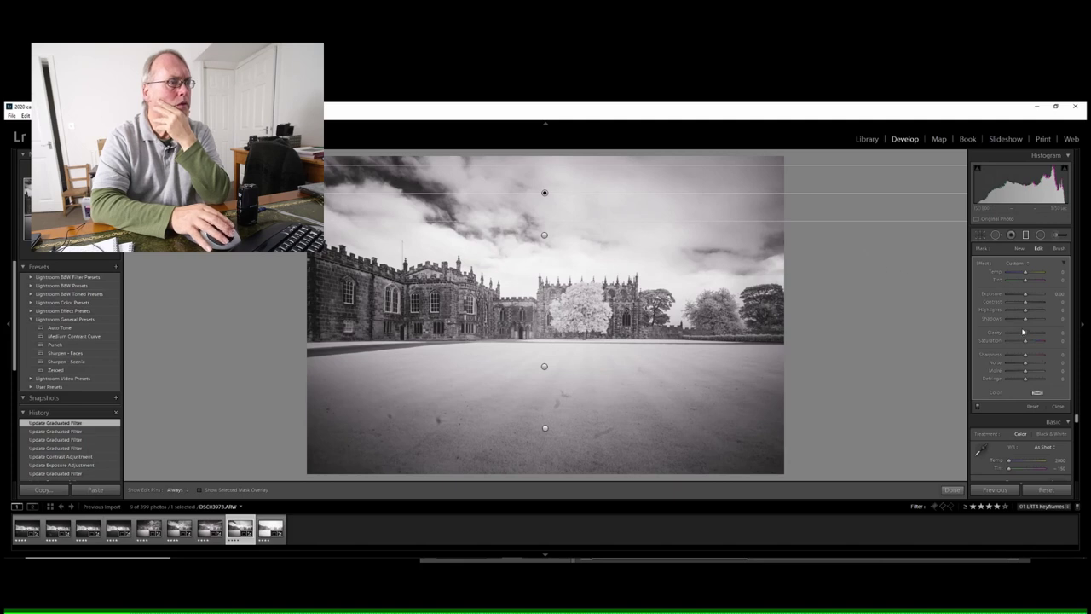
drag(1025, 305, 1027, 297)
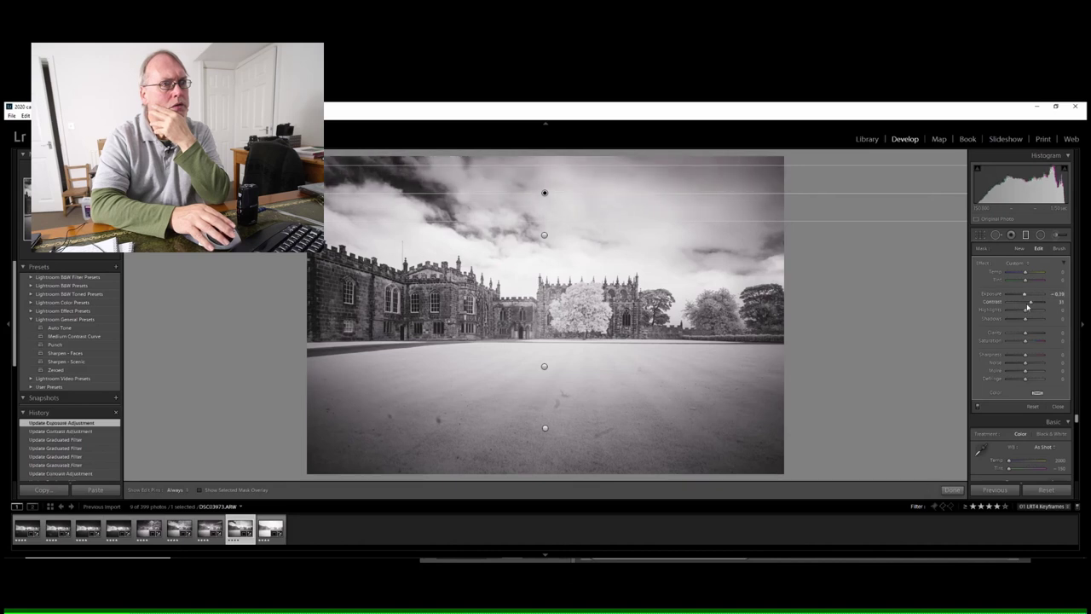
click(207, 529)
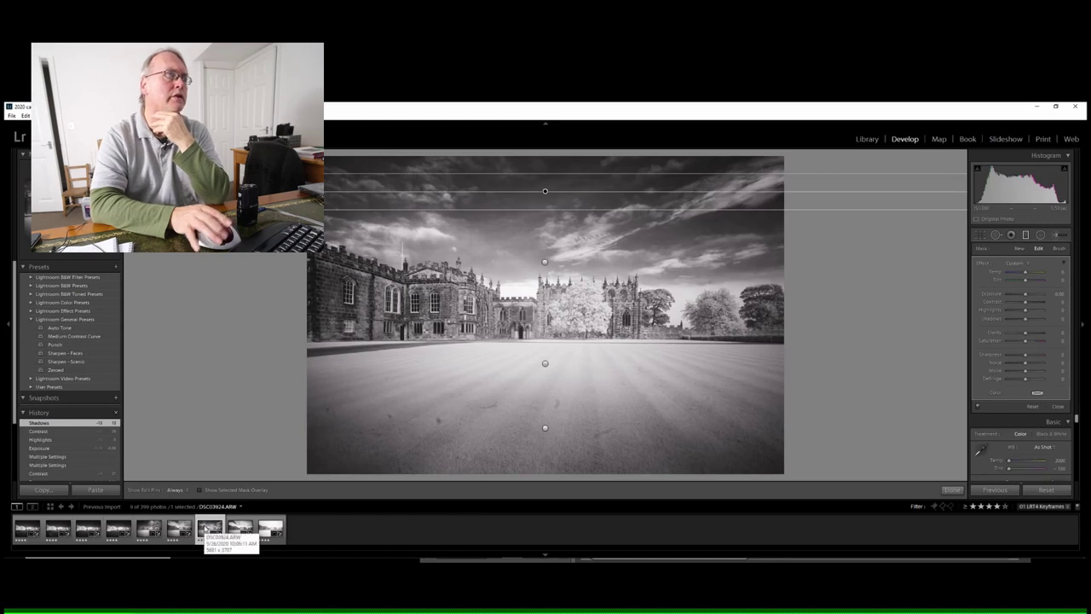
click(239, 529)
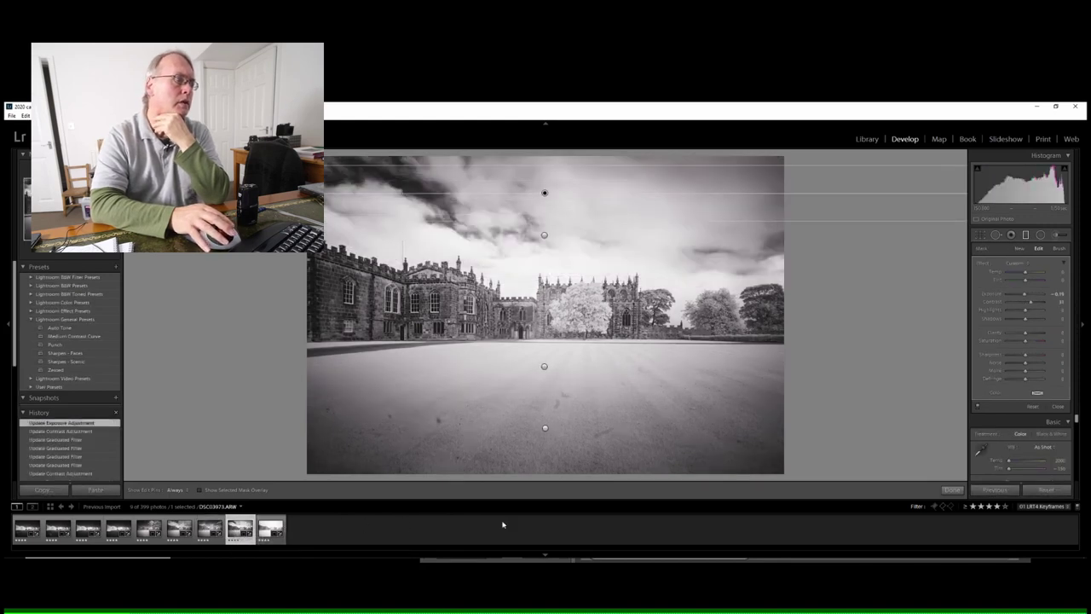
- Check the last keyframe, synchronize the eighth keyframe's settings to it, and clear the selection
click(271, 530)
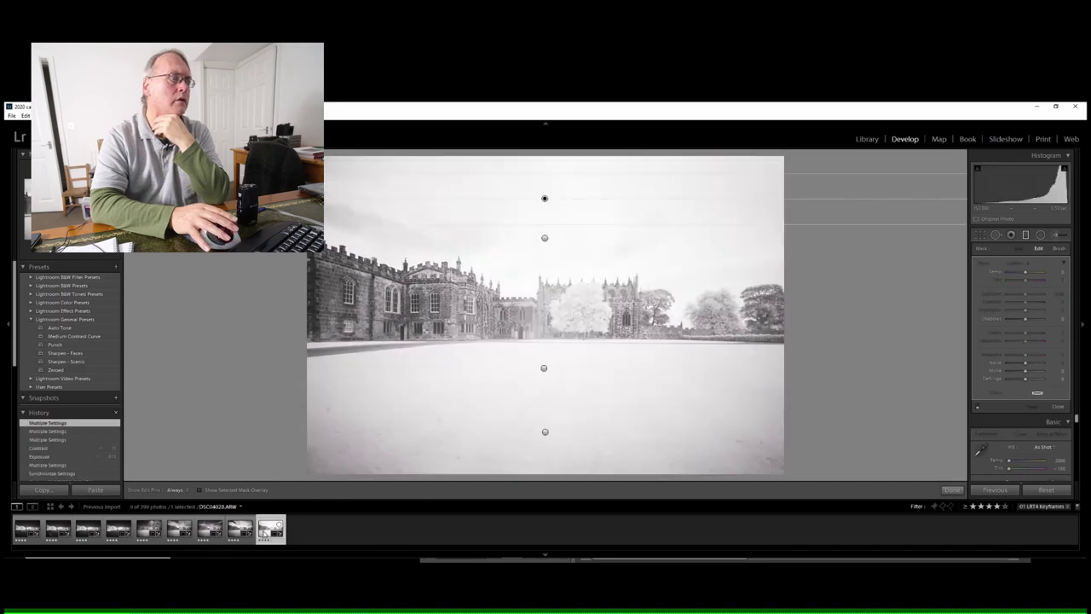
click(234, 531)
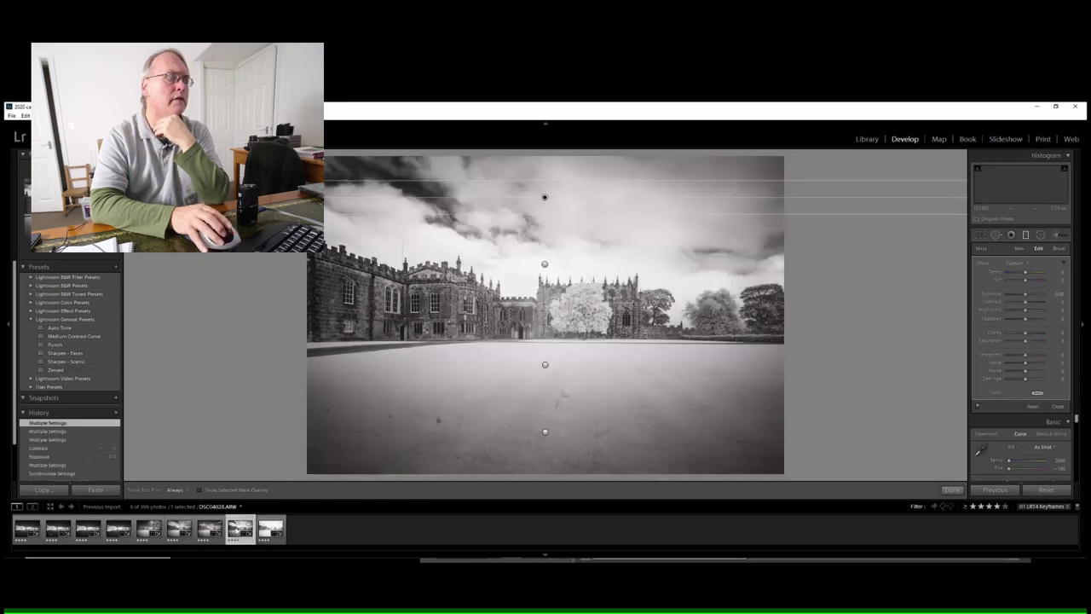
ctrl+click(267, 533)
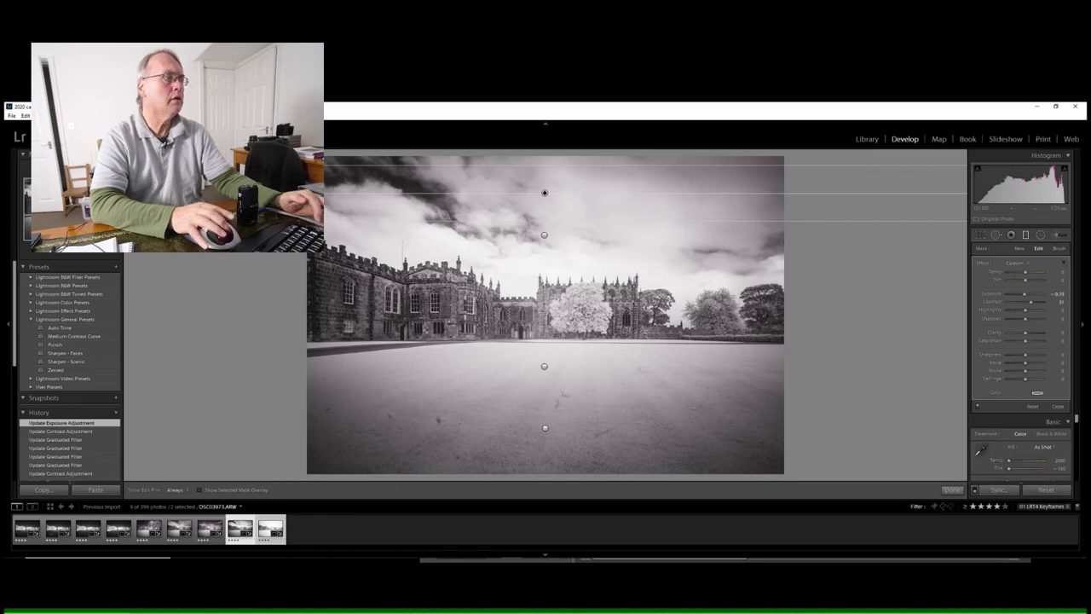
key(ctrl+alt+s)
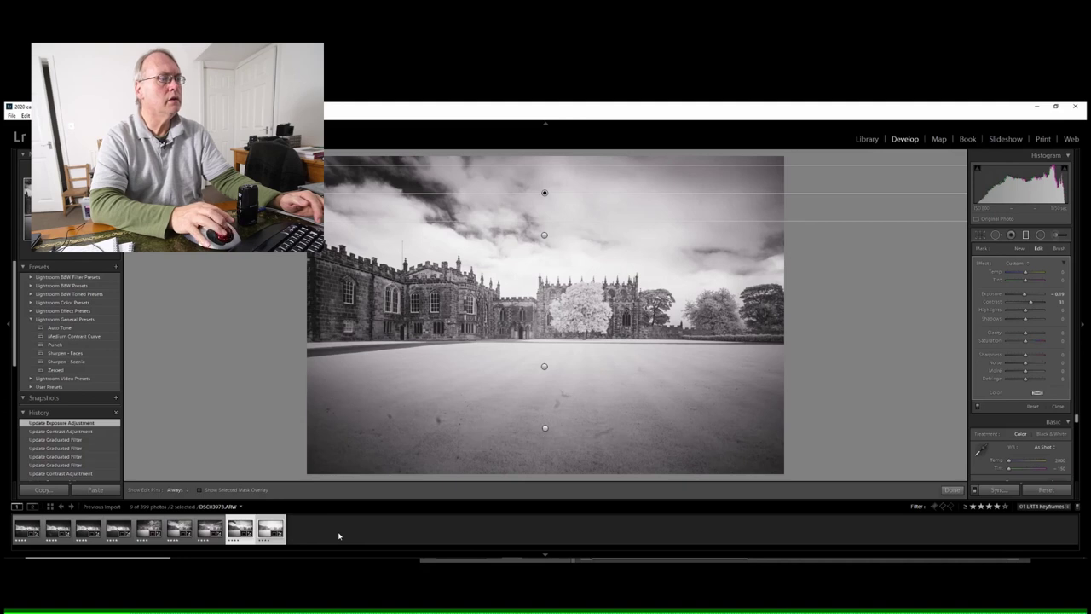
click(338, 535)
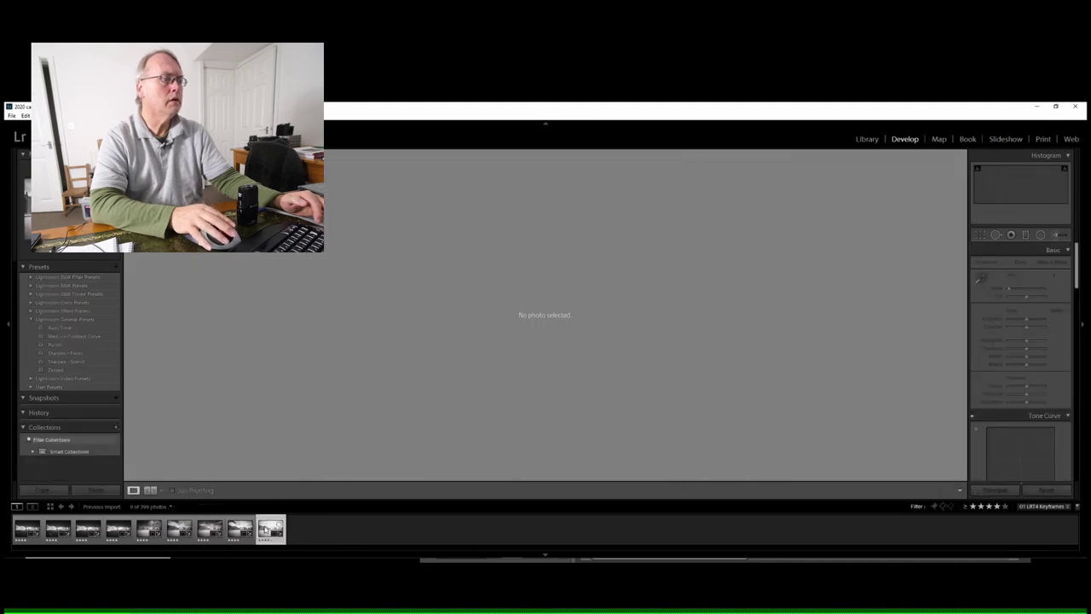
- Set the last keyframe's exposure to -1.07 and contrast to +55, and compare it with the eighth keyframe
click(265, 530)
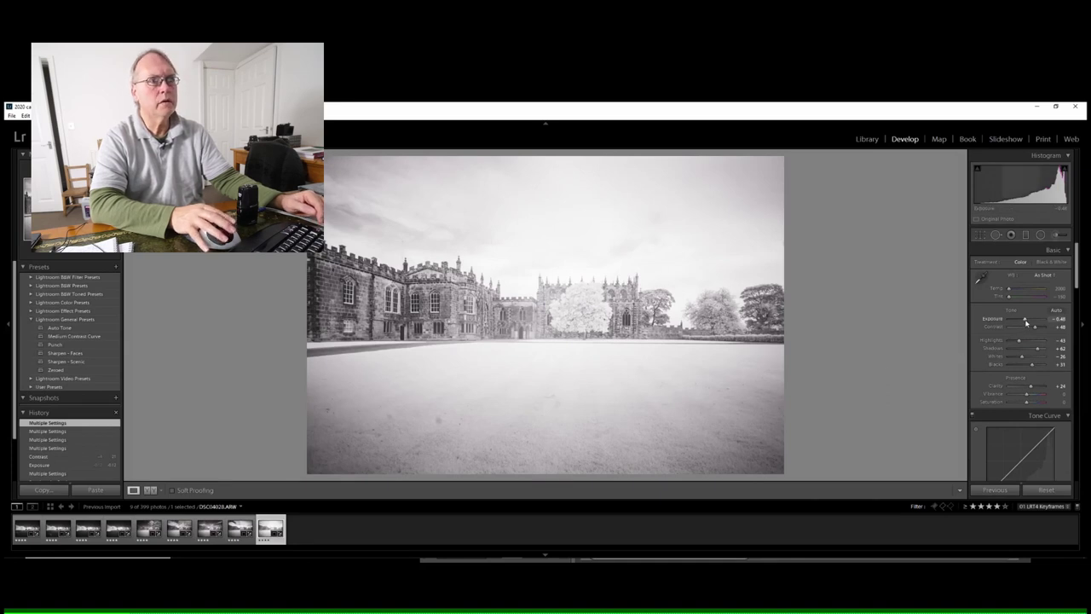
drag(1025, 320, 1037, 332)
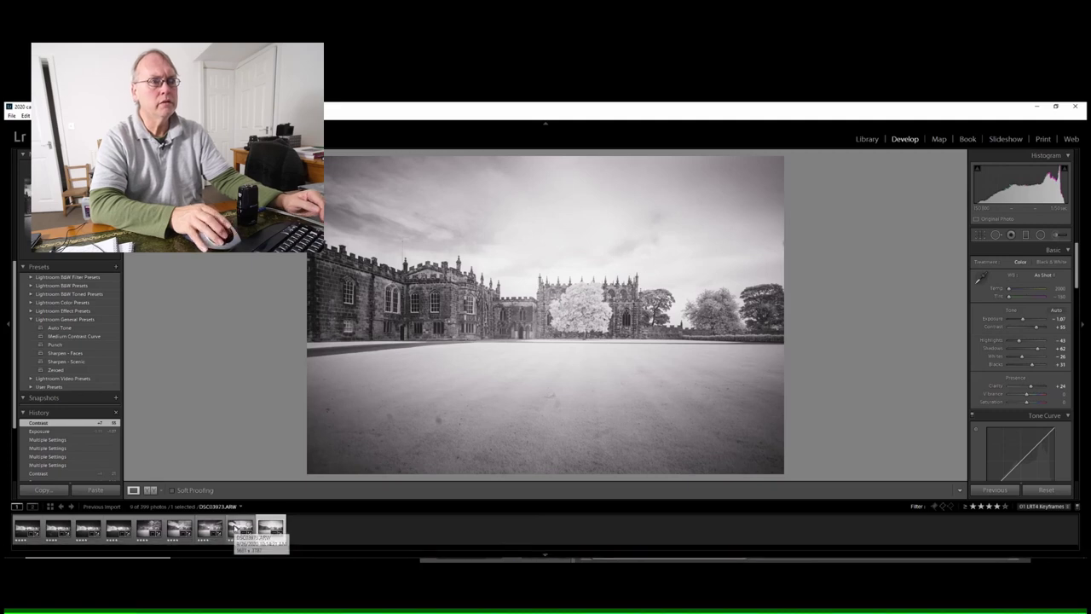
click(237, 530)
click(271, 529)
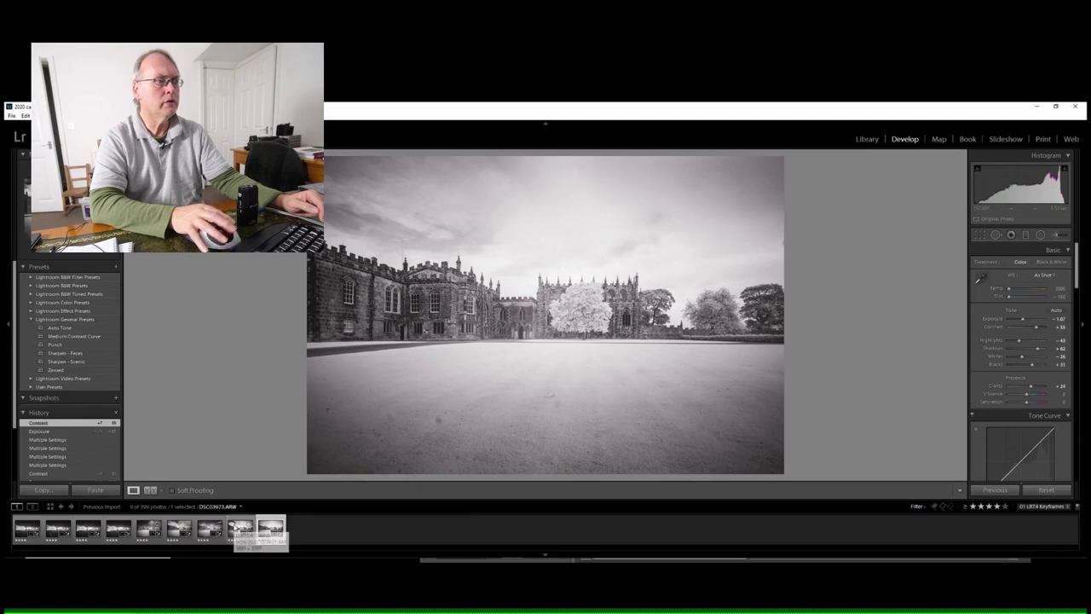
click(231, 529)
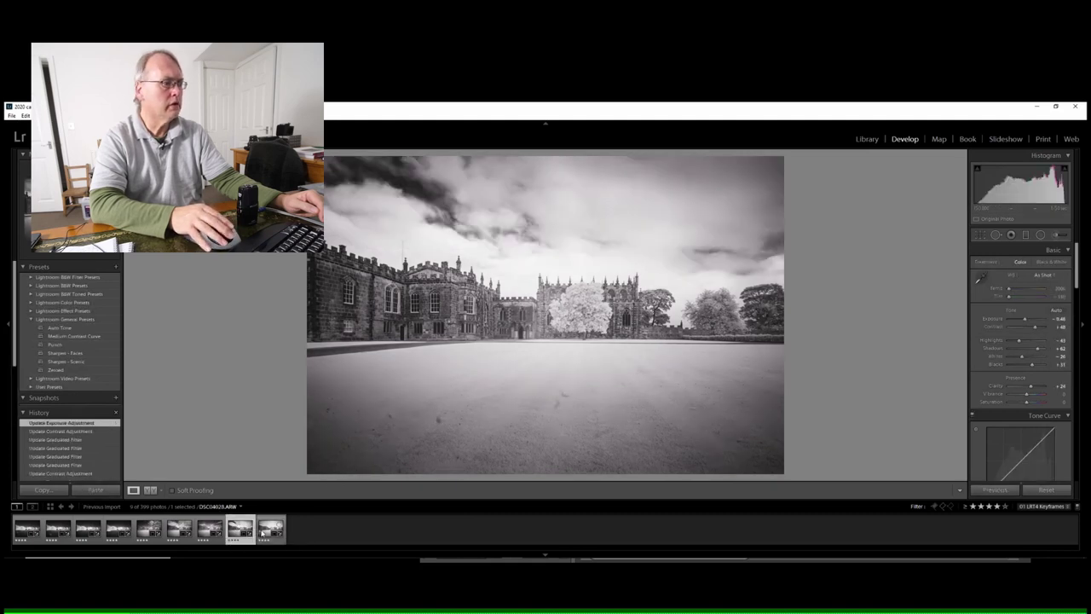
click(264, 530)
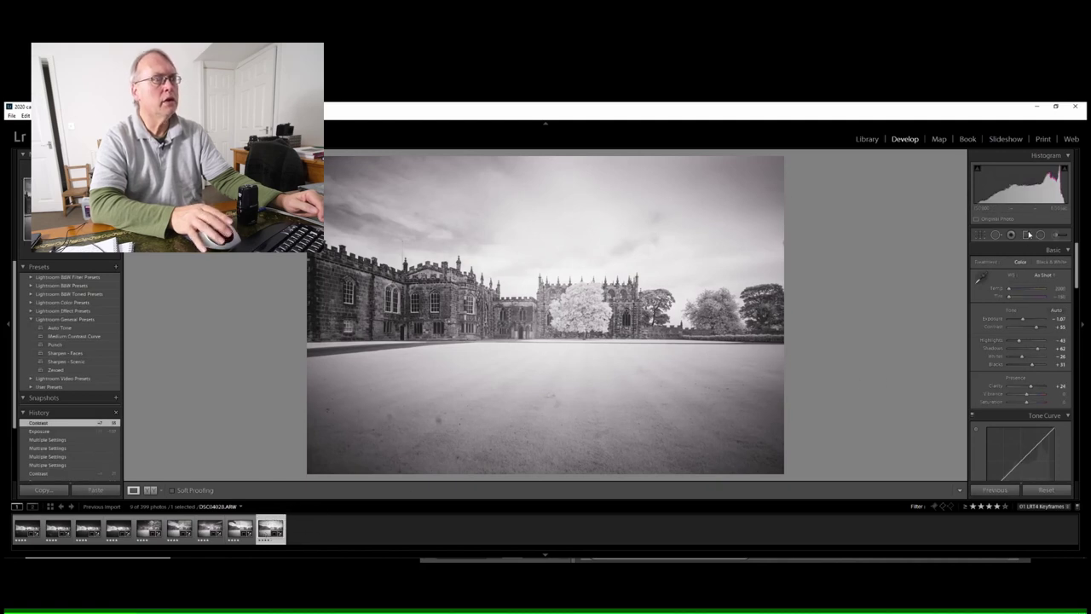
- Set the last keyframe's top sky gradient to exposure -0.38 and highlights -26, extending its lower edge down over the buildings
click(1027, 234)
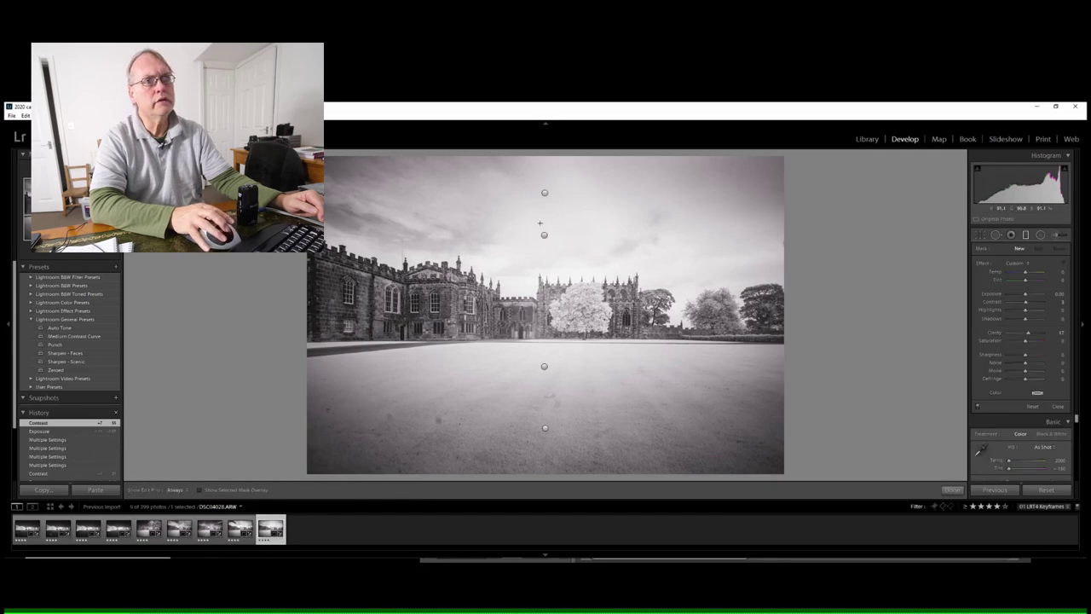
click(545, 194)
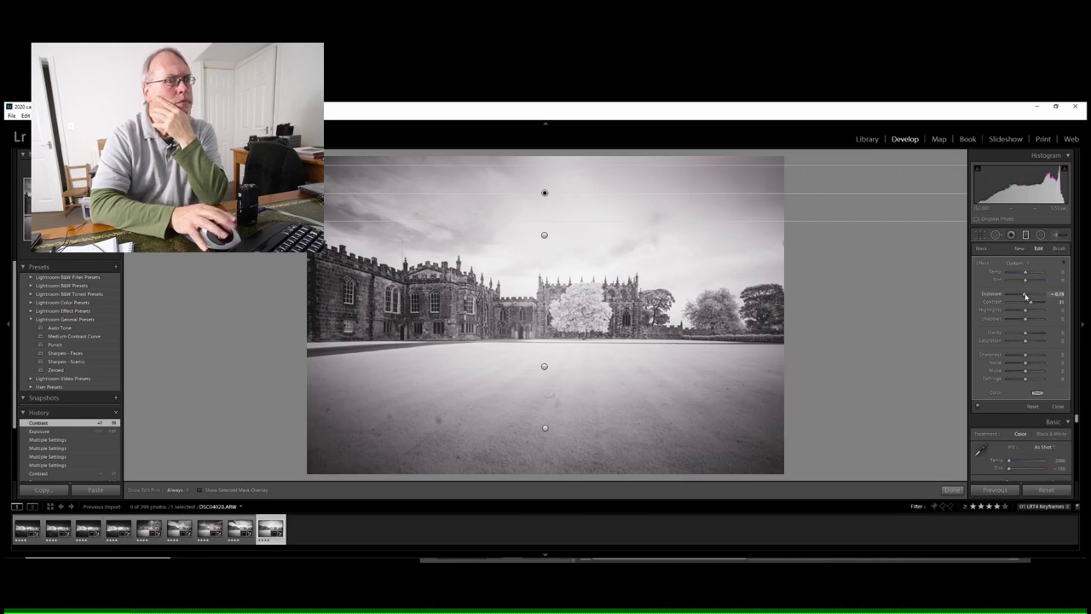
drag(1025, 295, 1023, 295)
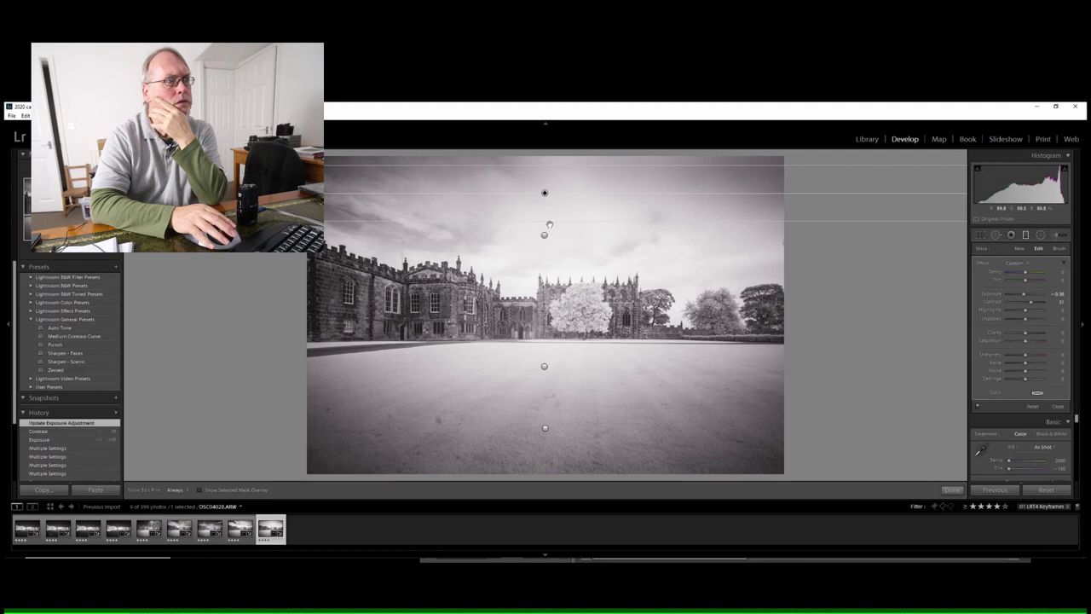
drag(545, 193, 545, 222)
mouse_move(555, 279)
mouse_down()
mouse_move(555, 320)
mouse_move(555, 292)
mouse_up()
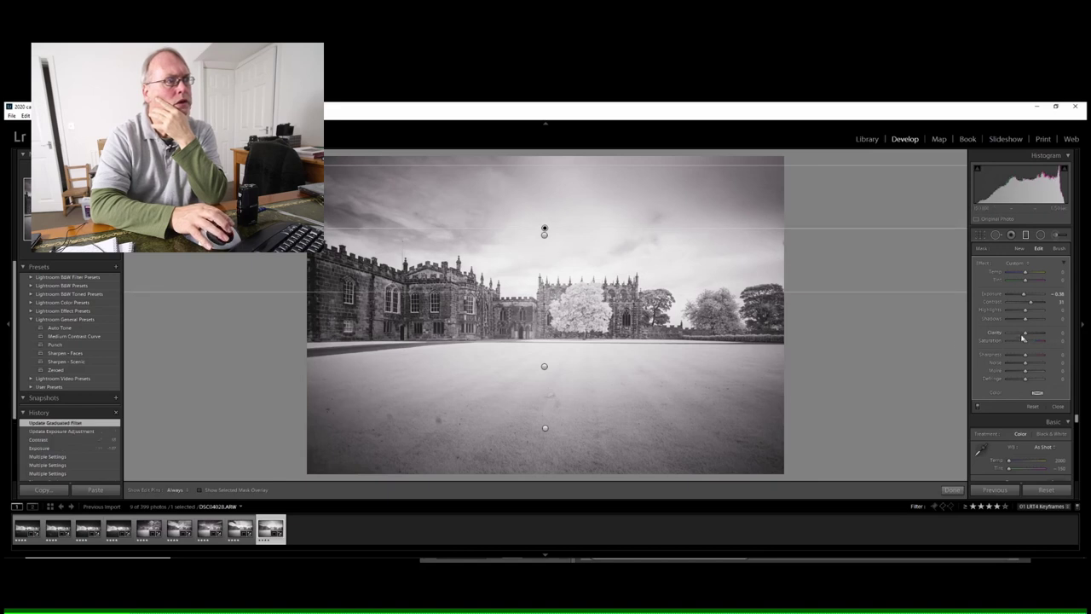
drag(1025, 310, 1020, 314)
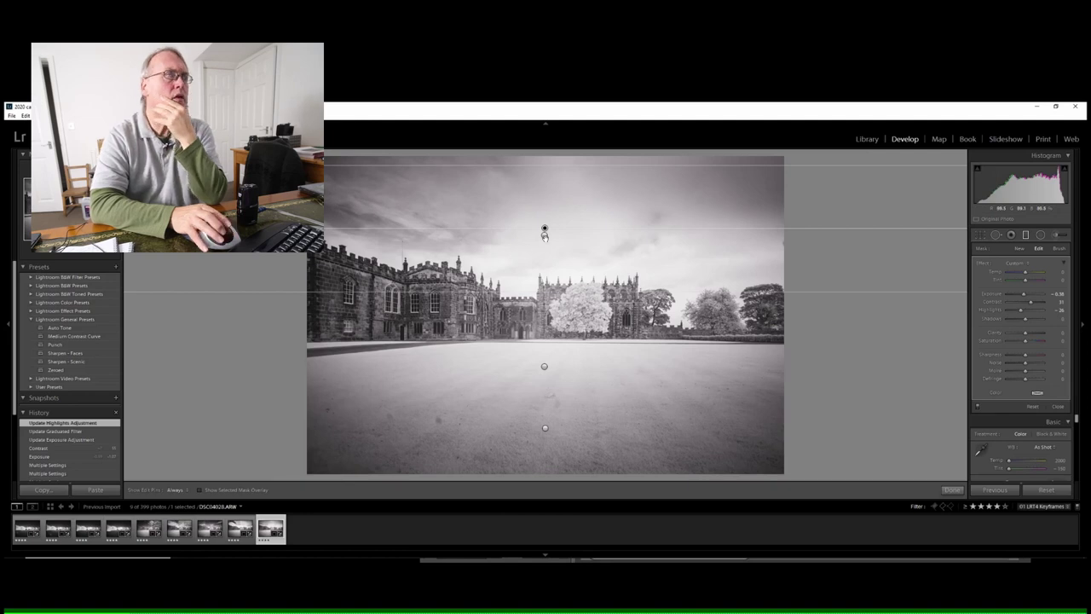
- Extend the last keyframe's second sky gradient further down, set its highlights to -19, and compare with the eighth keyframe
click(543, 235)
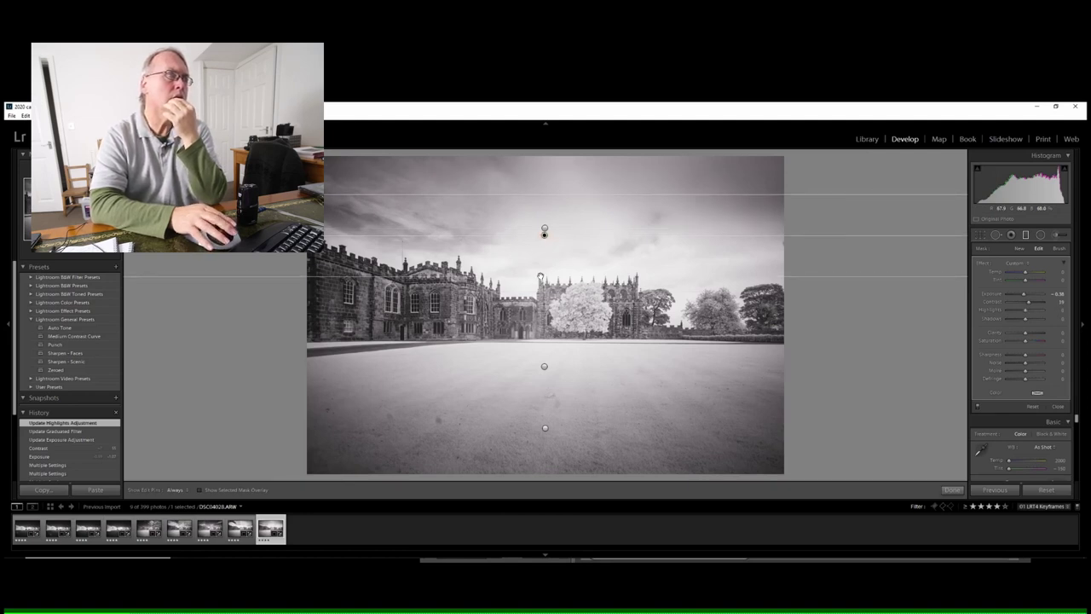
drag(540, 277, 545, 304)
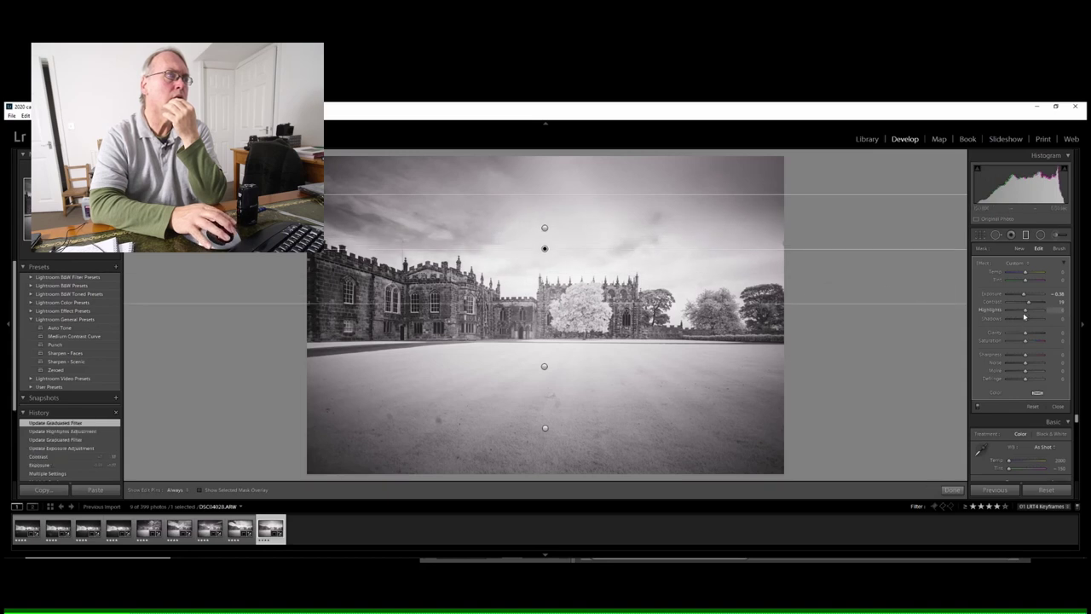
drag(1026, 314, 1022, 315)
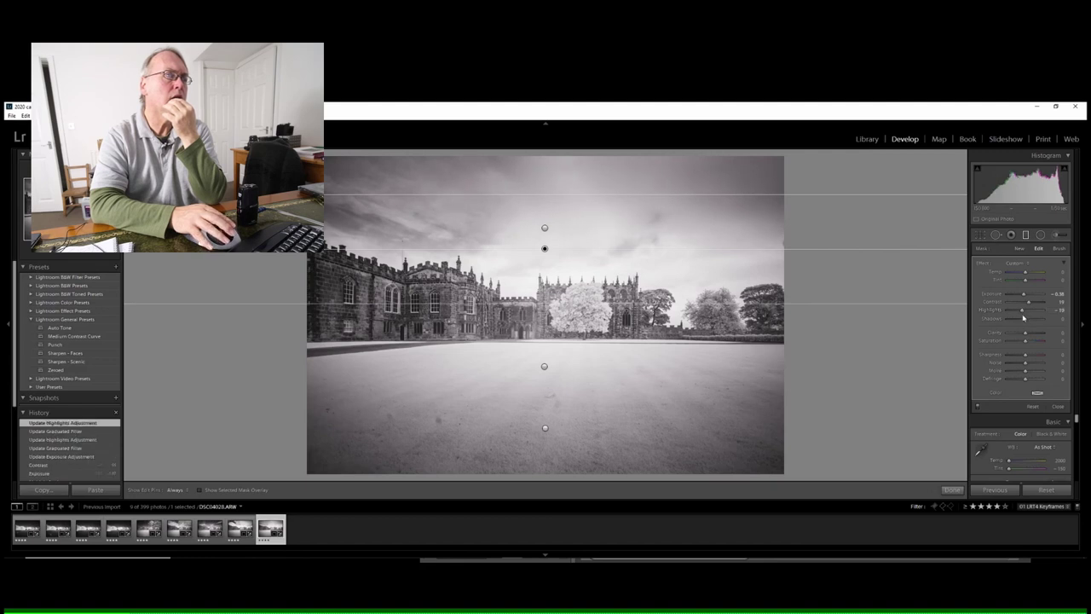
drag(699, 303, 702, 319)
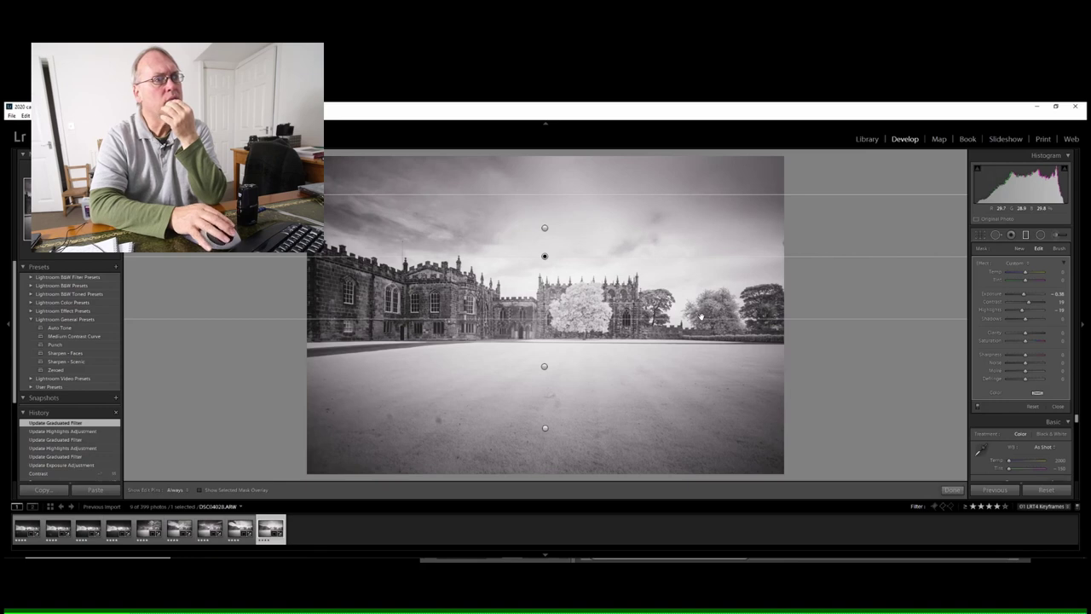
click(238, 529)
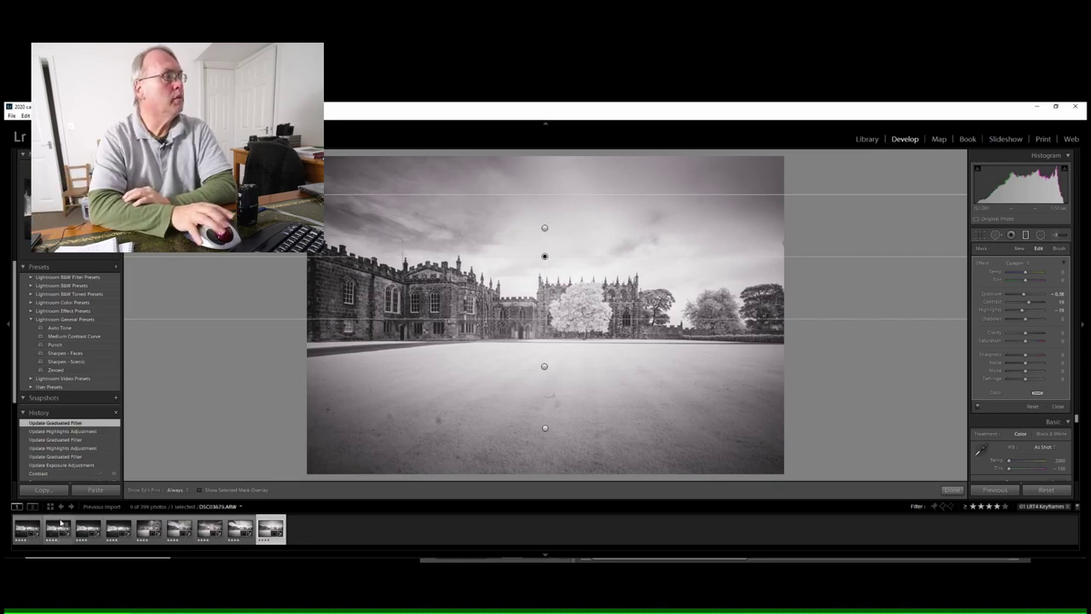
- Select all nine keyframes in the Library grid and save their metadata to the files
key(g)
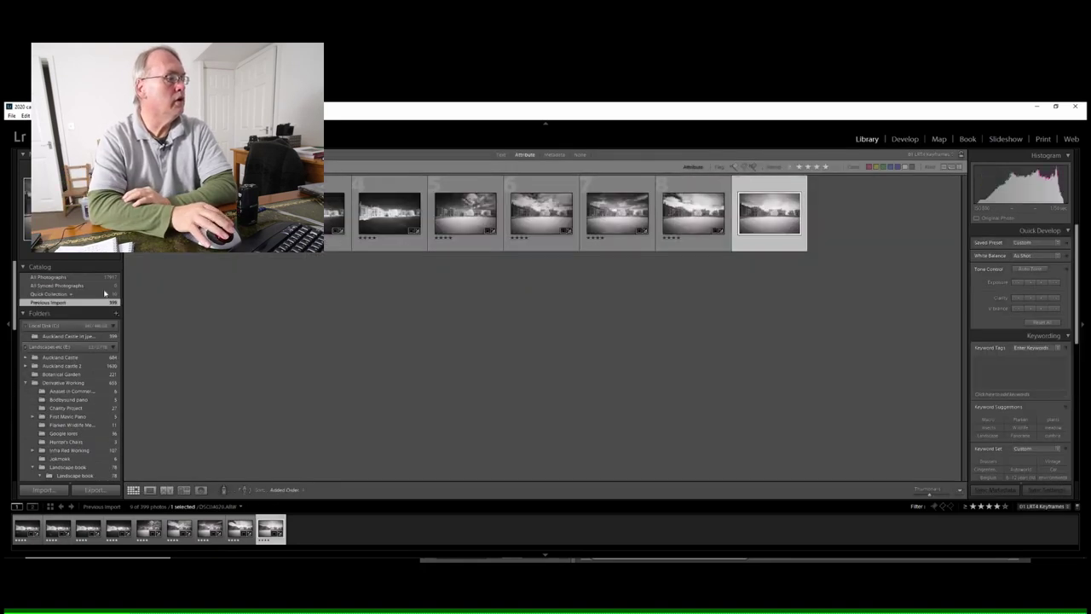
click(27, 528)
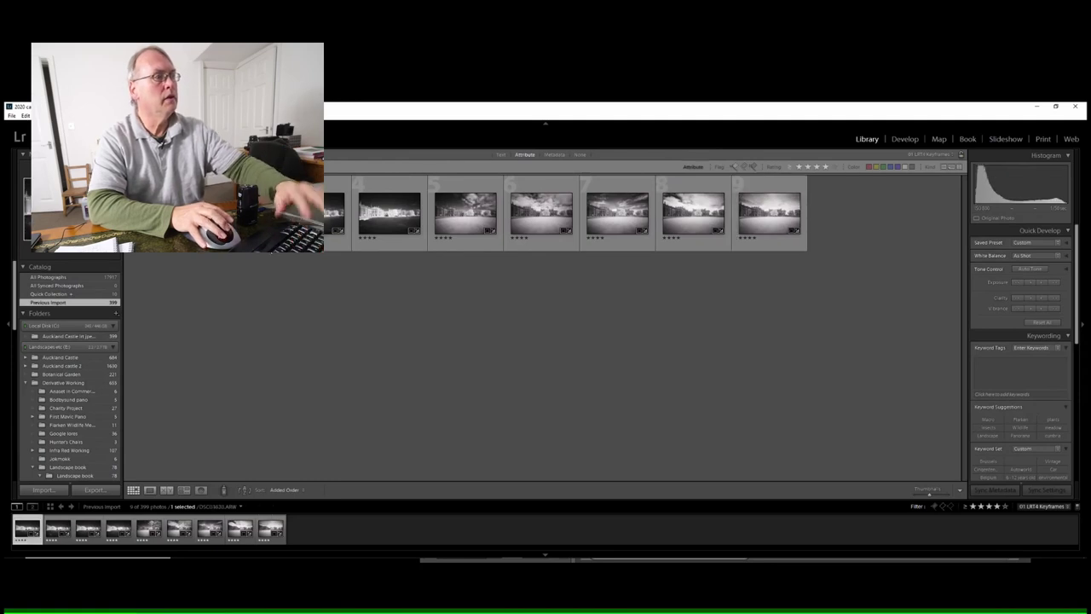
key(ctrl+a)
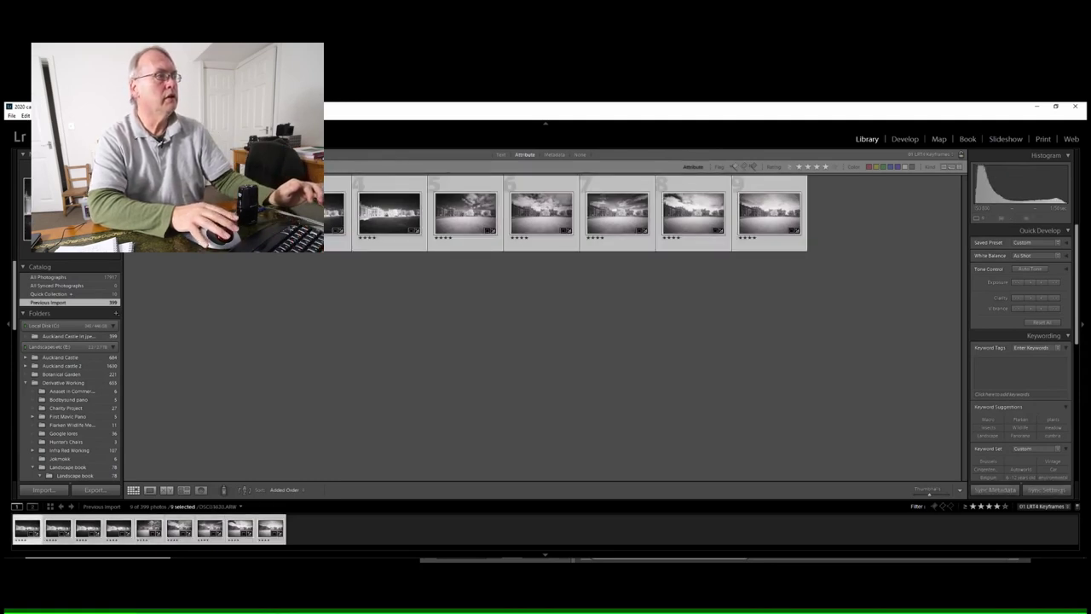
key(alt+m)
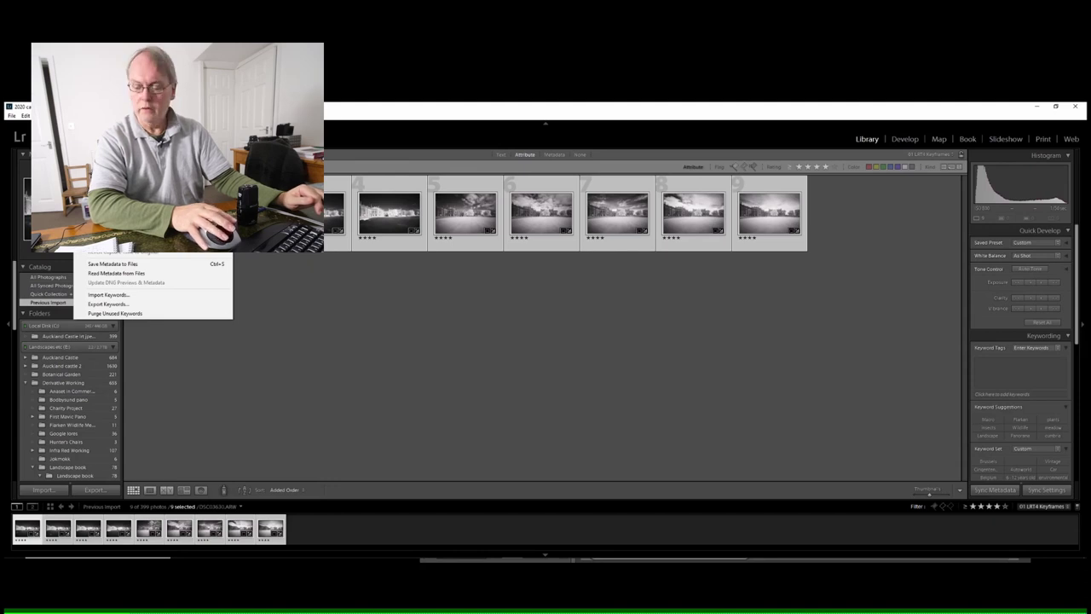
click(123, 264)
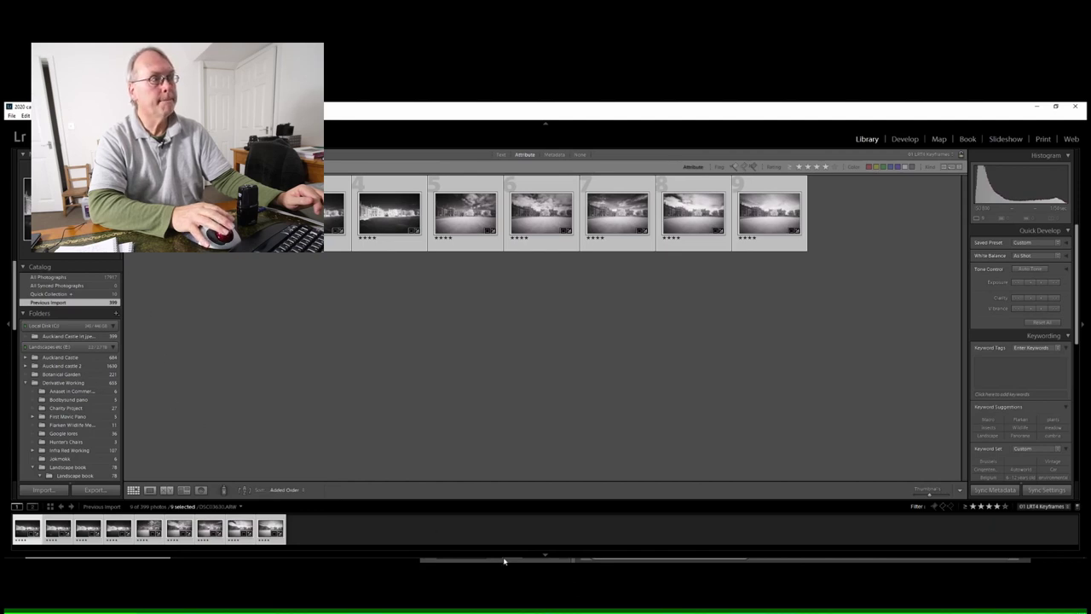
- Switch to LRTimelapse, reload the sequence's metadata, run Auto Transition between the keyframes, and save
mouse_move(551, 560)
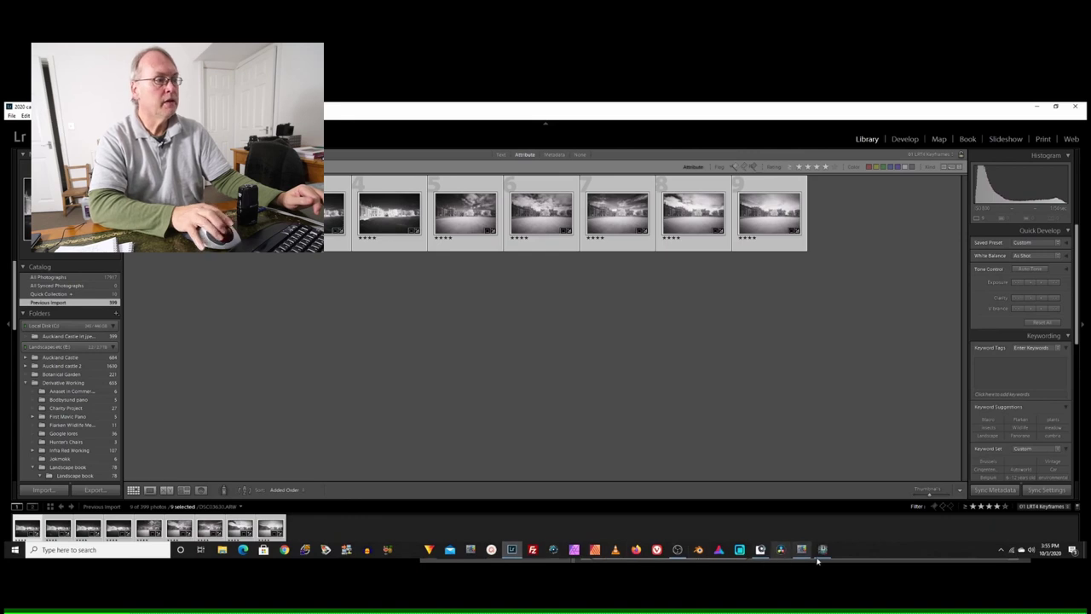
click(511, 550)
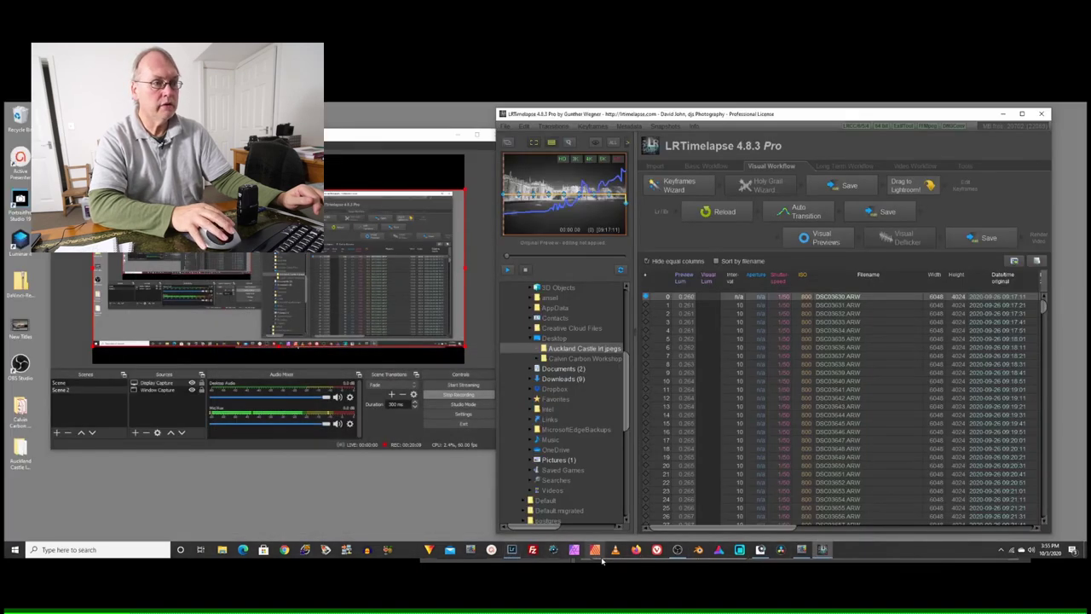
mouse_move(821, 549)
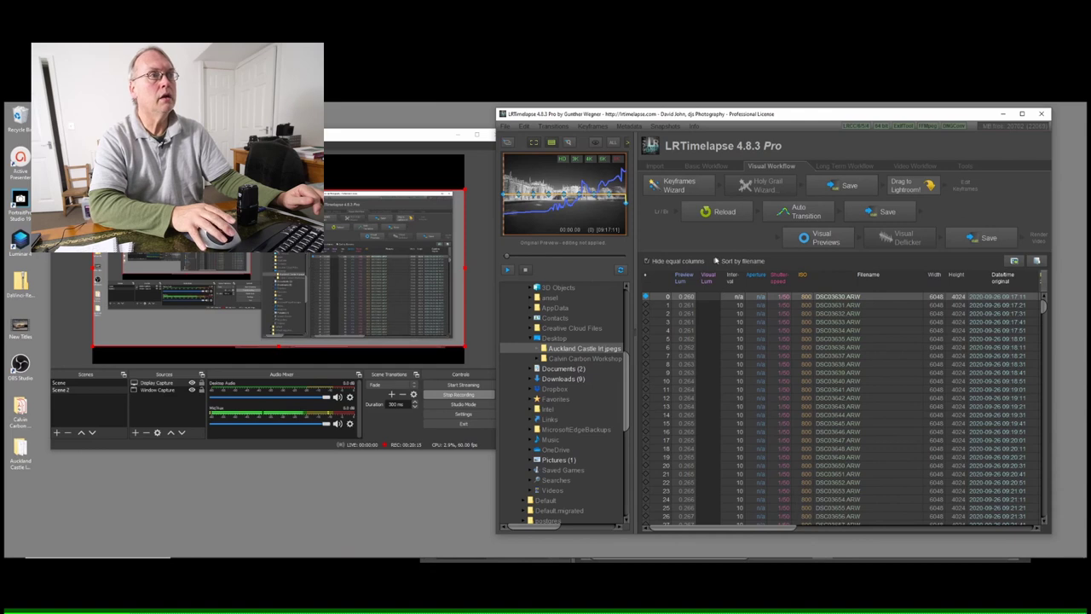
click(718, 212)
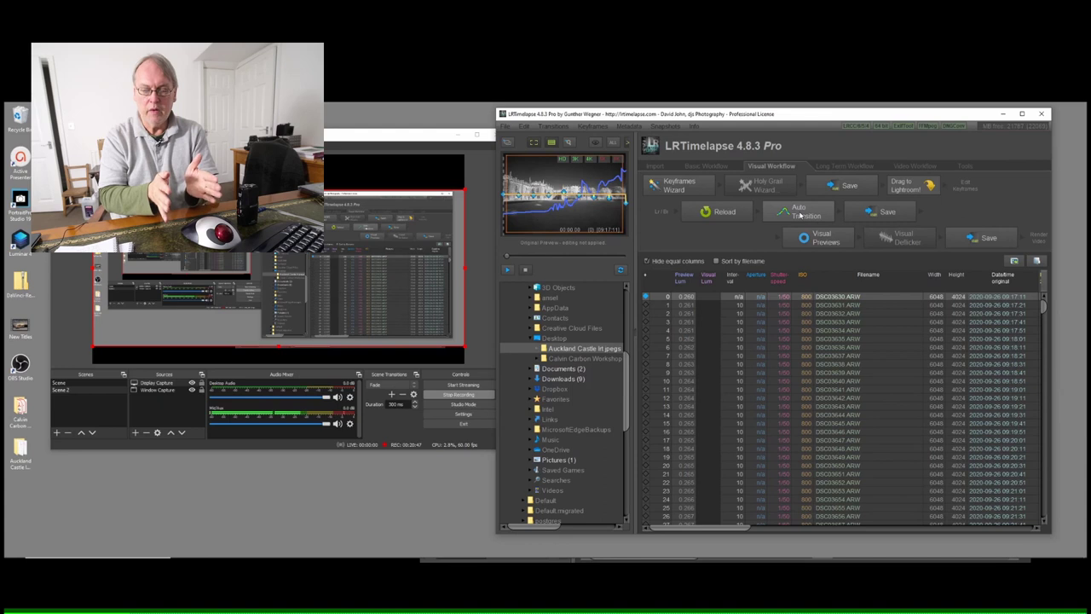
click(801, 216)
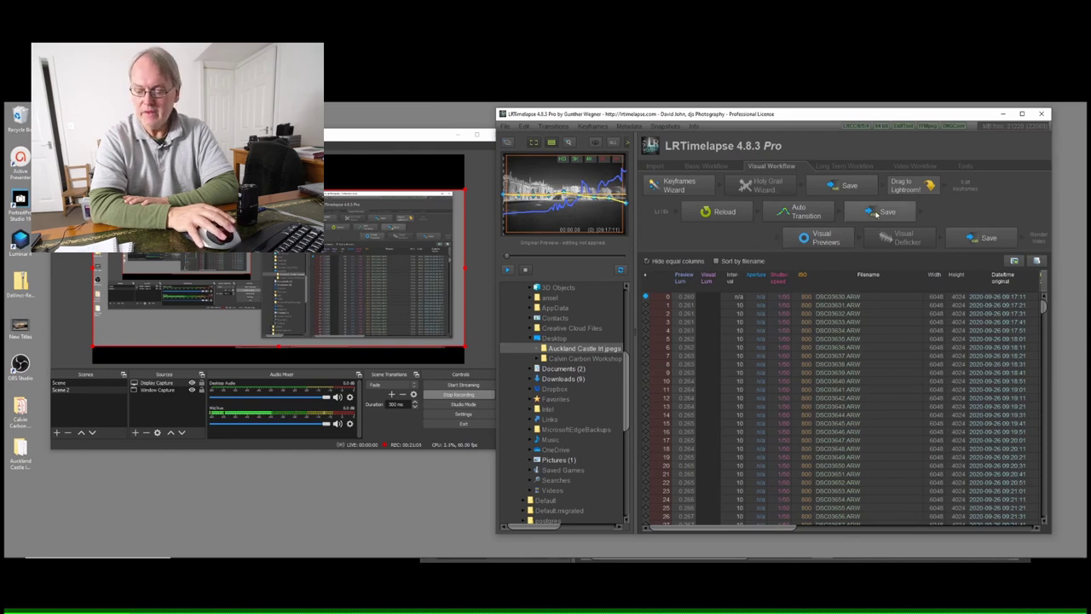
click(876, 214)
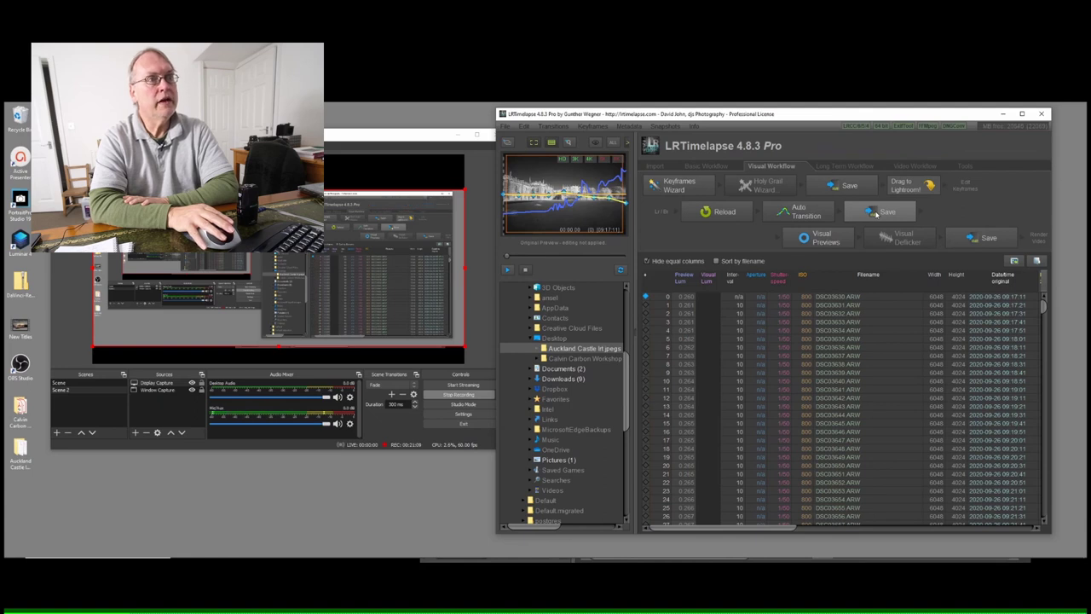
- Generate the visual previews for the sequence and play the developed time-lapse through
click(816, 239)
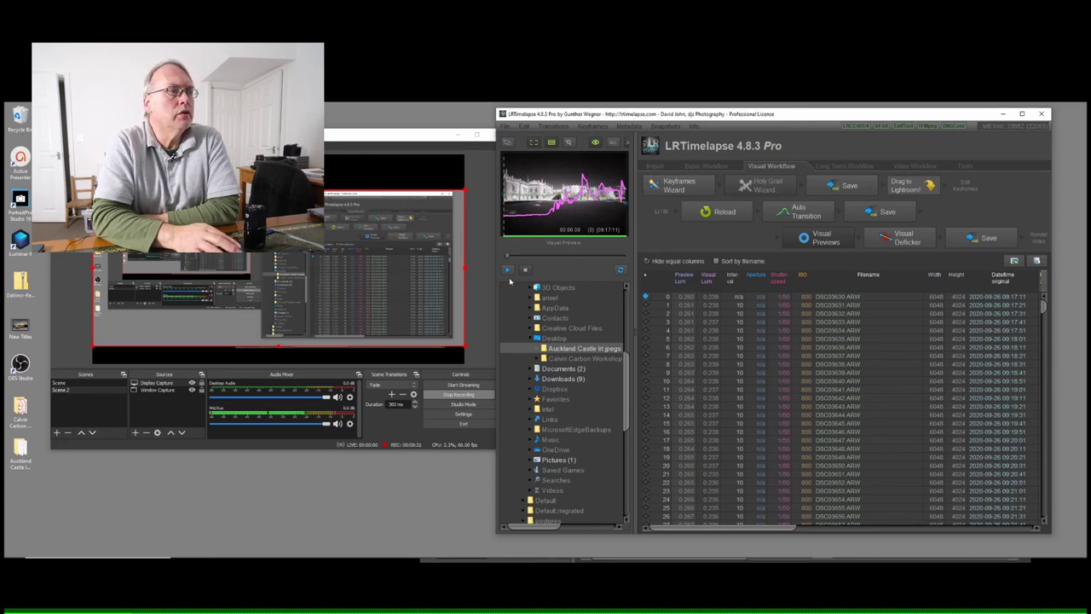
click(507, 269)
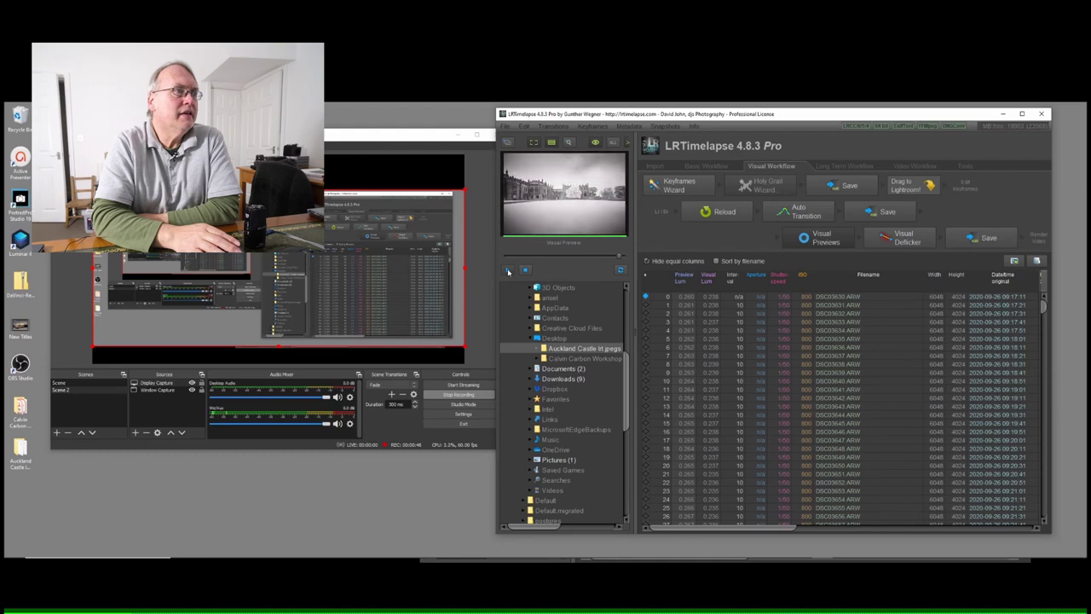
click(508, 270)
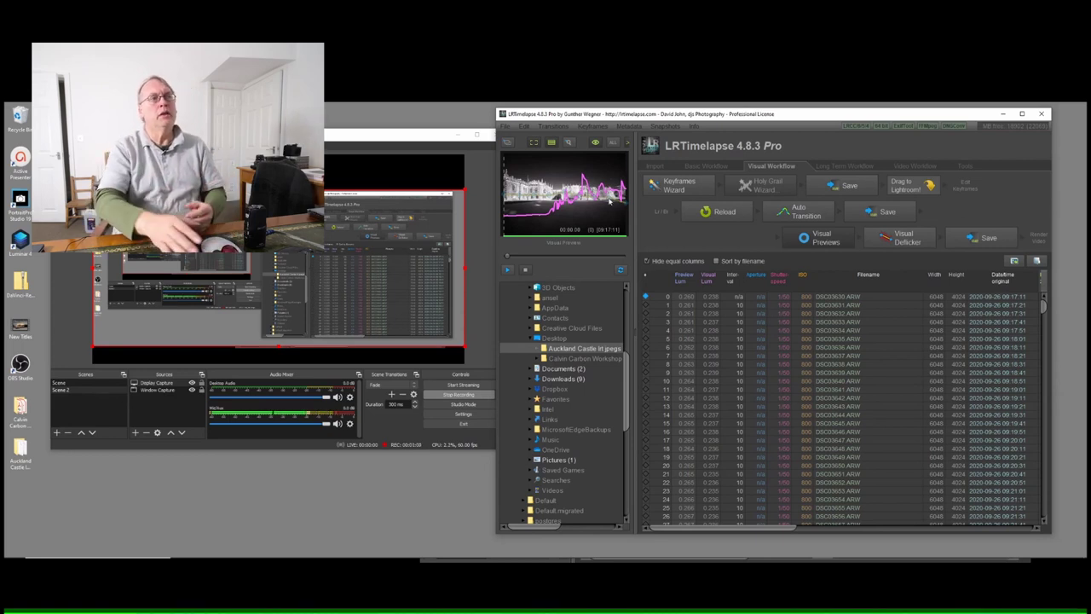
- Adjust and apply the Visual Deflicker smoothing to the sequence, and play the preview
click(892, 239)
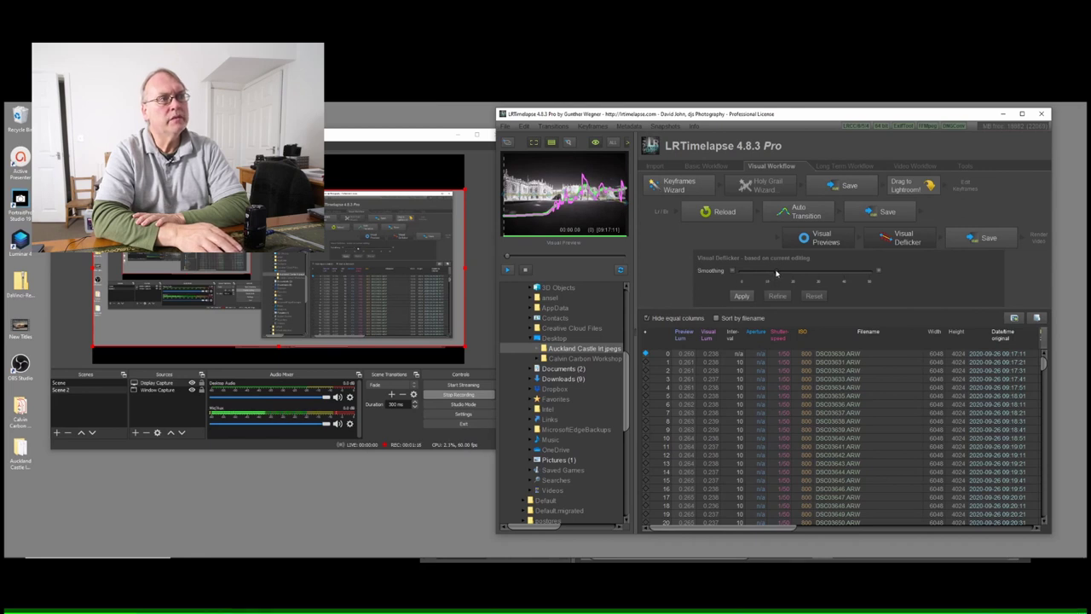
drag(778, 272, 750, 274)
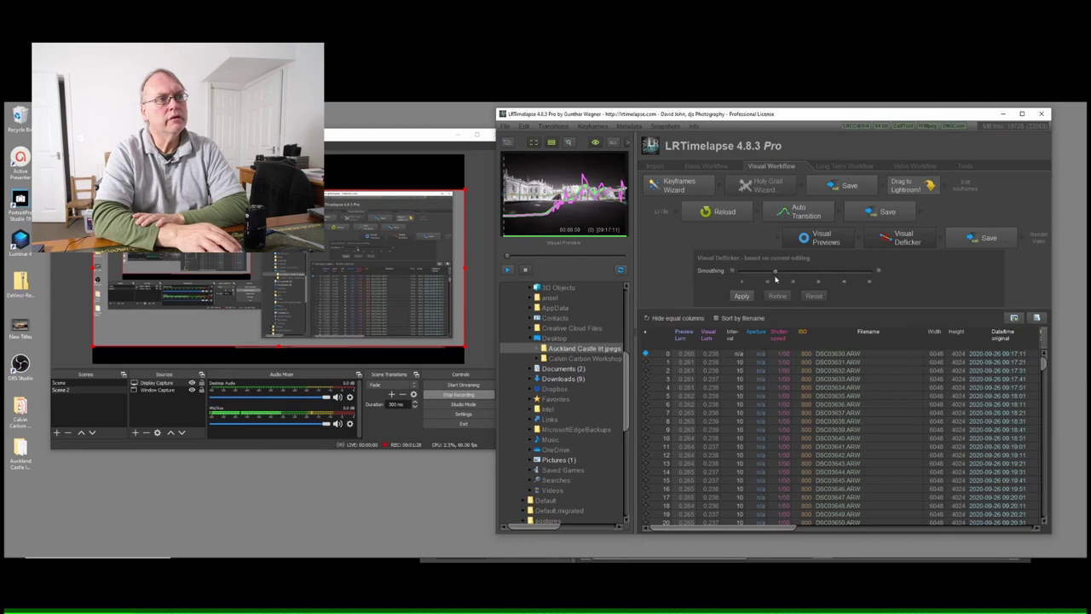
click(741, 295)
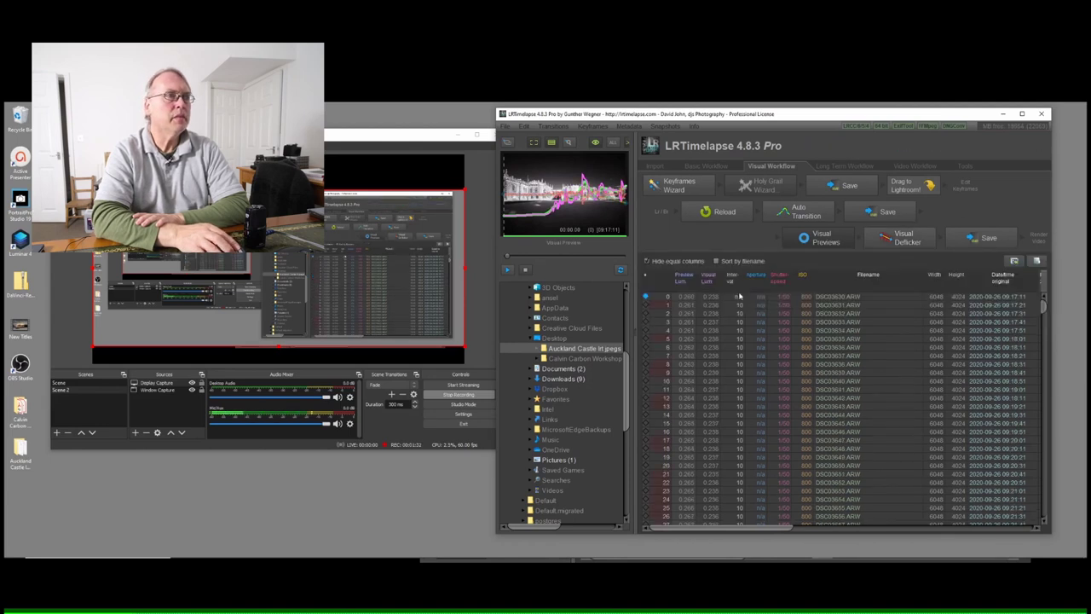
click(508, 271)
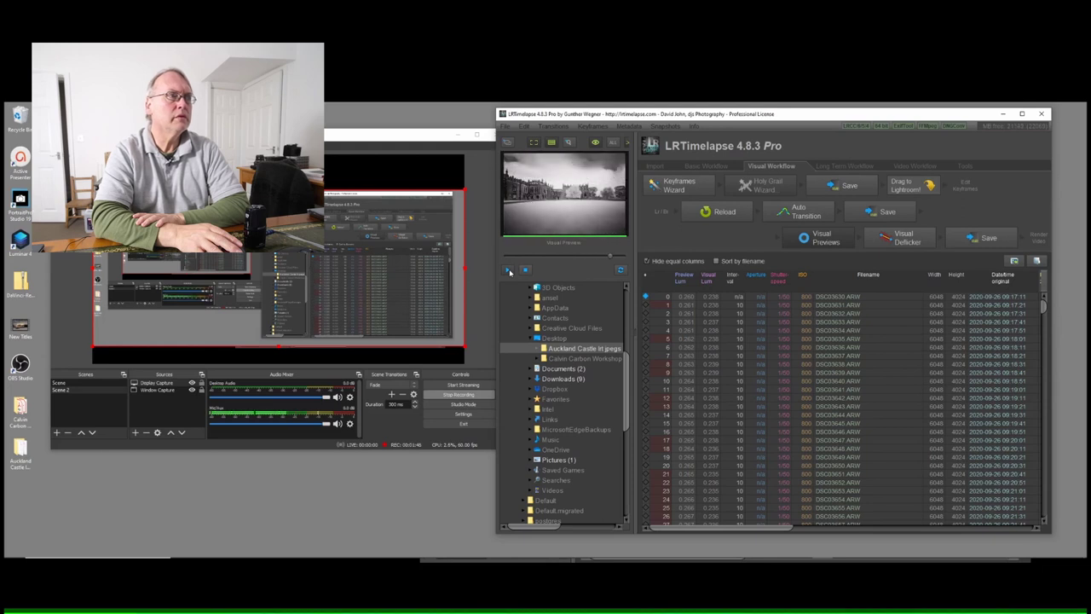
click(509, 271)
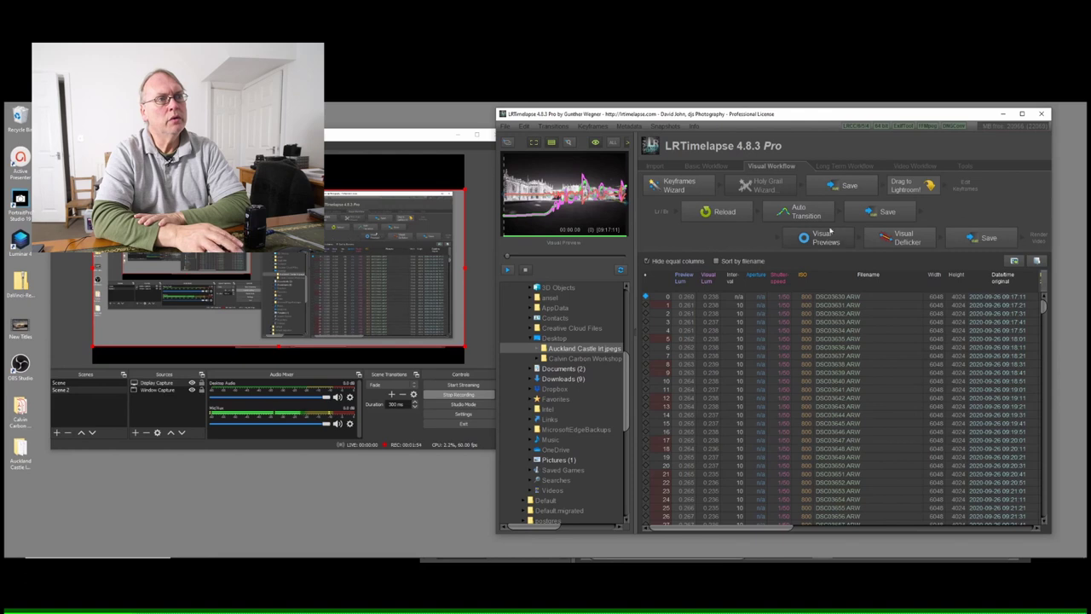
- Try to refine the visual deflicker before saving the sequence
click(899, 239)
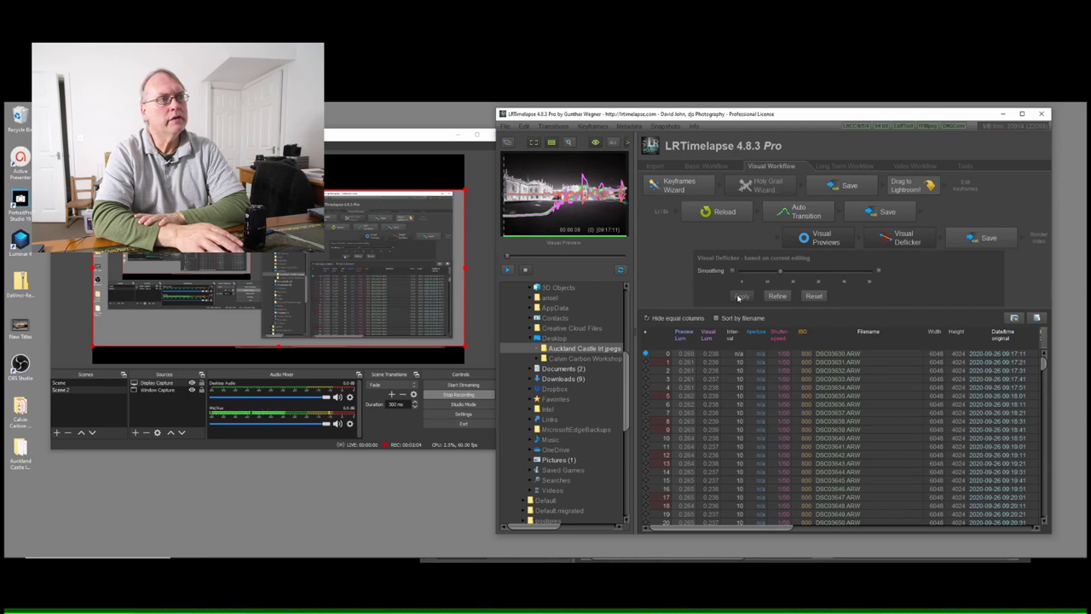
click(774, 297)
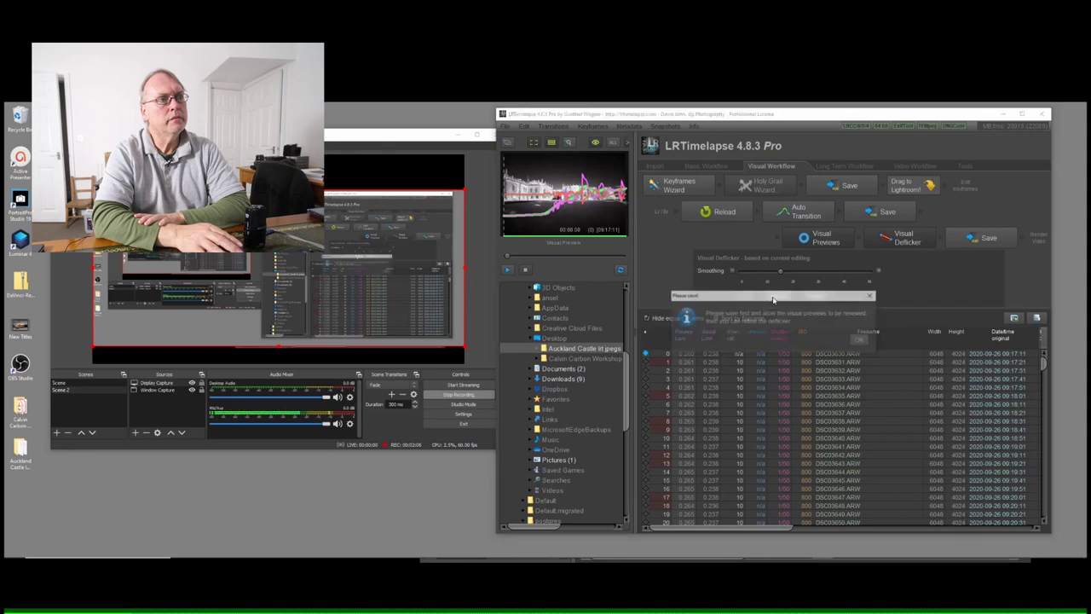
click(860, 340)
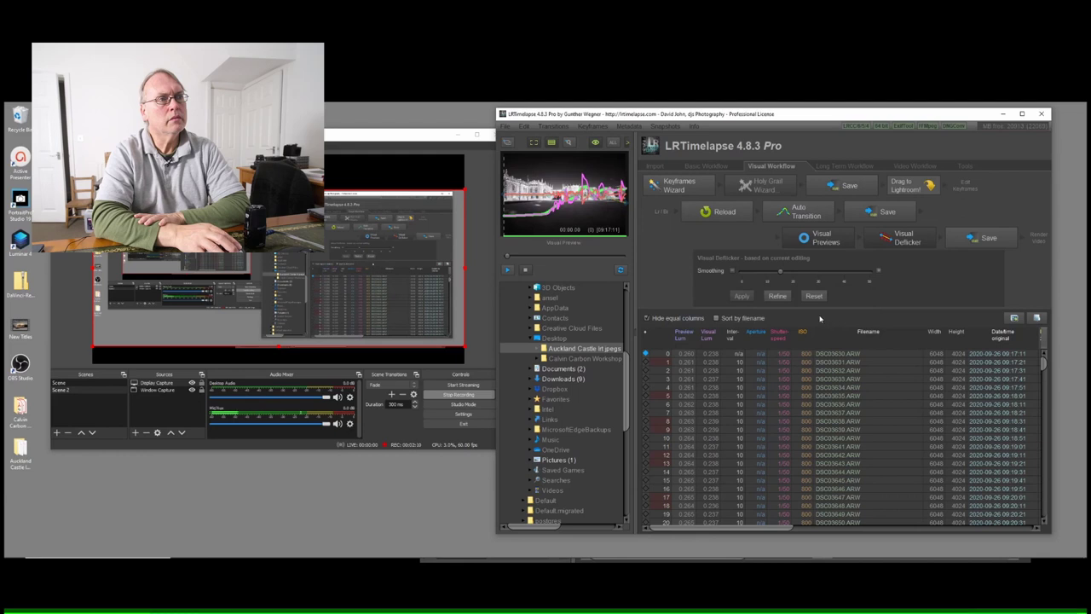
- Save the deflickered sequence, bring the LRTimelapse window to the front, and play the updated visual preview
click(980, 238)
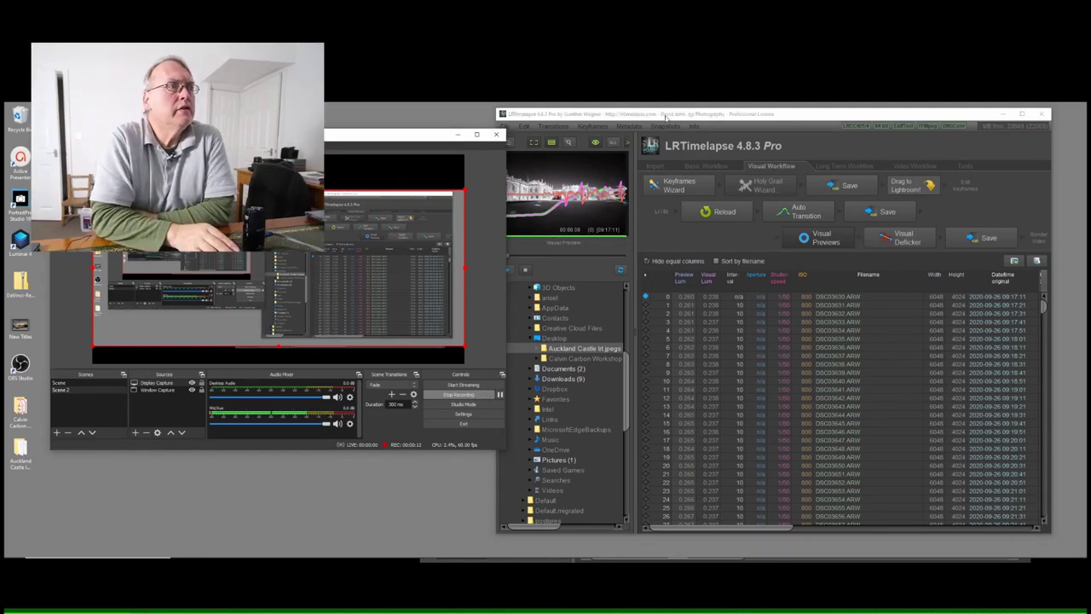
click(663, 114)
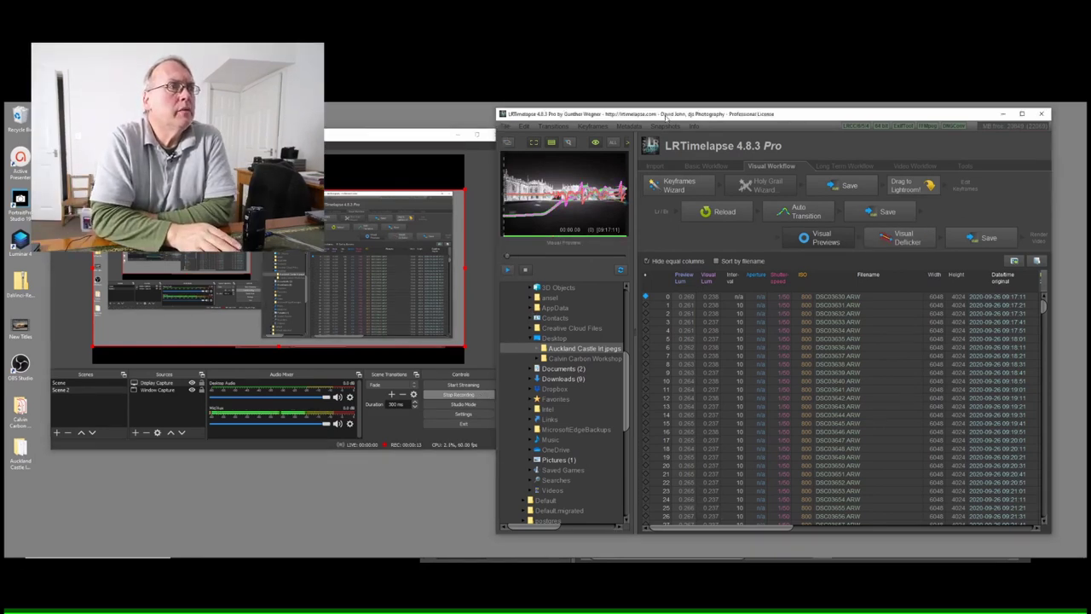
click(508, 273)
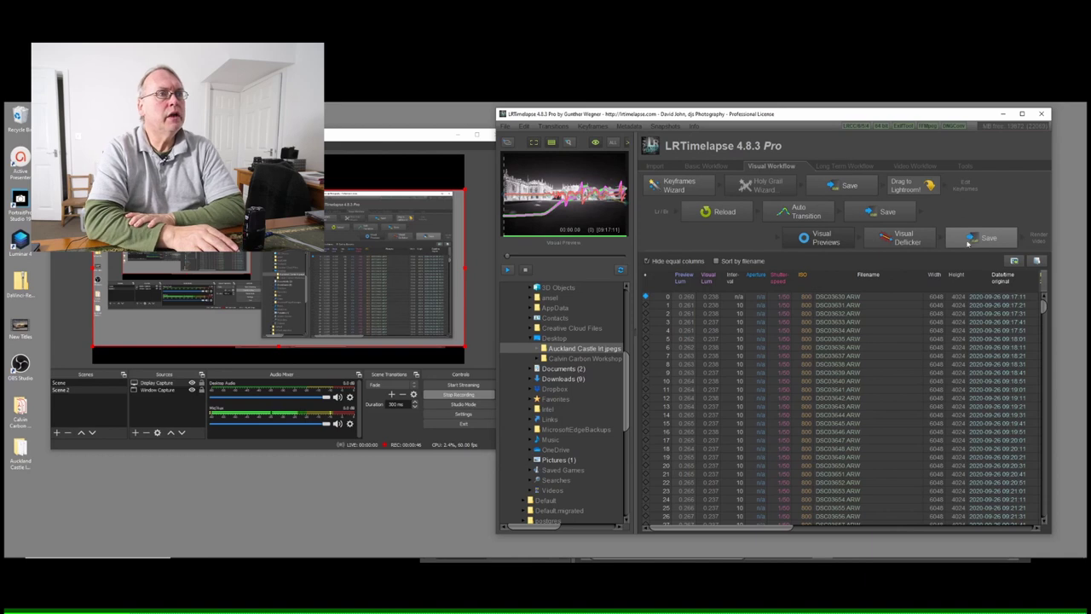
- Switch to Lightroom and change the photo filter to 00 LRT4 Full Sequence
mouse_move(724, 562)
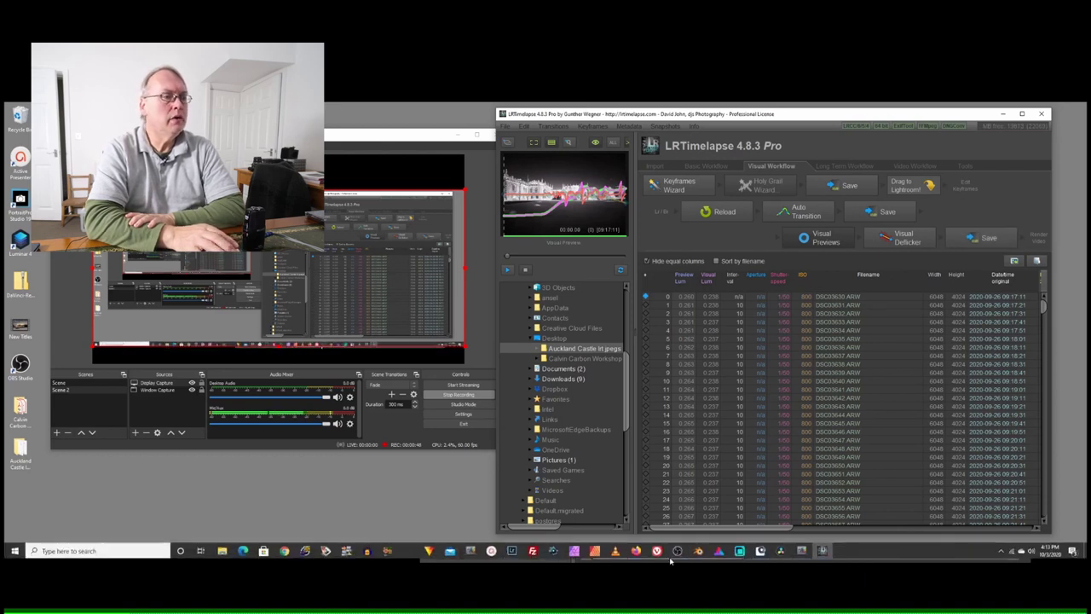
click(510, 549)
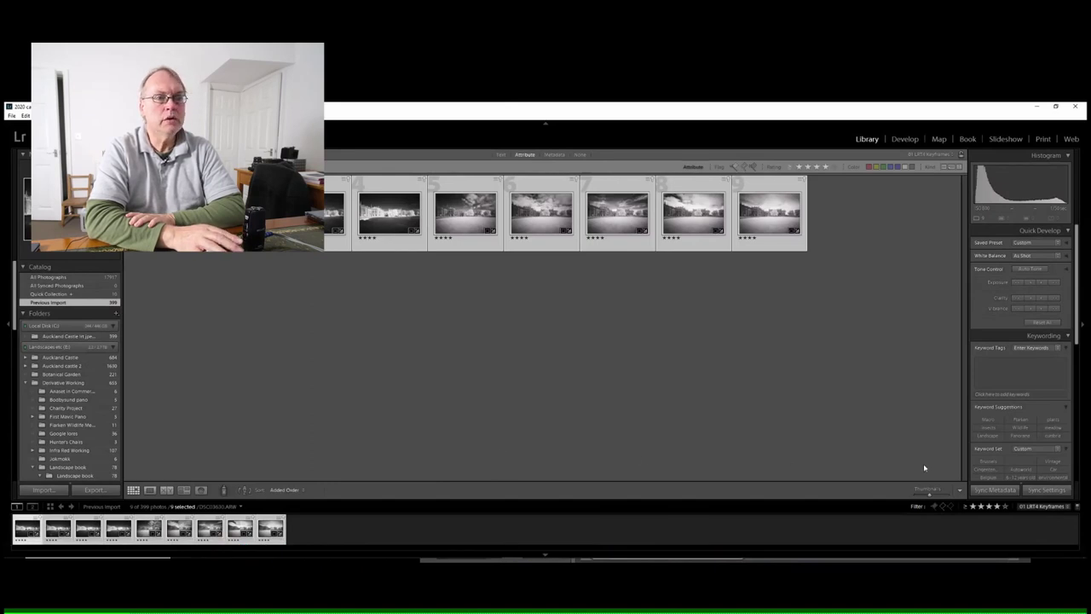
click(1065, 508)
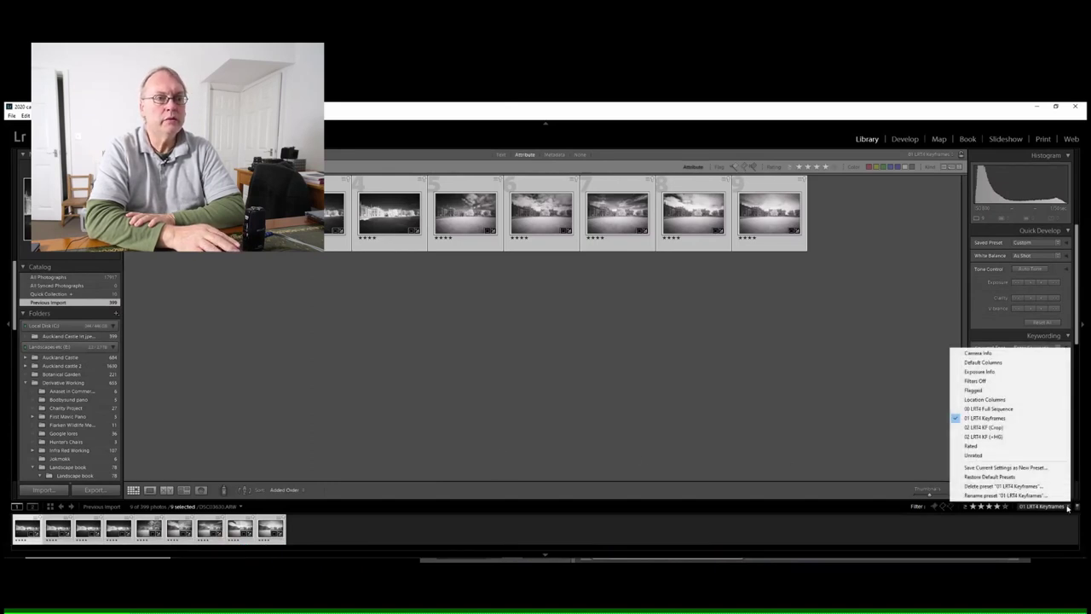
click(1008, 409)
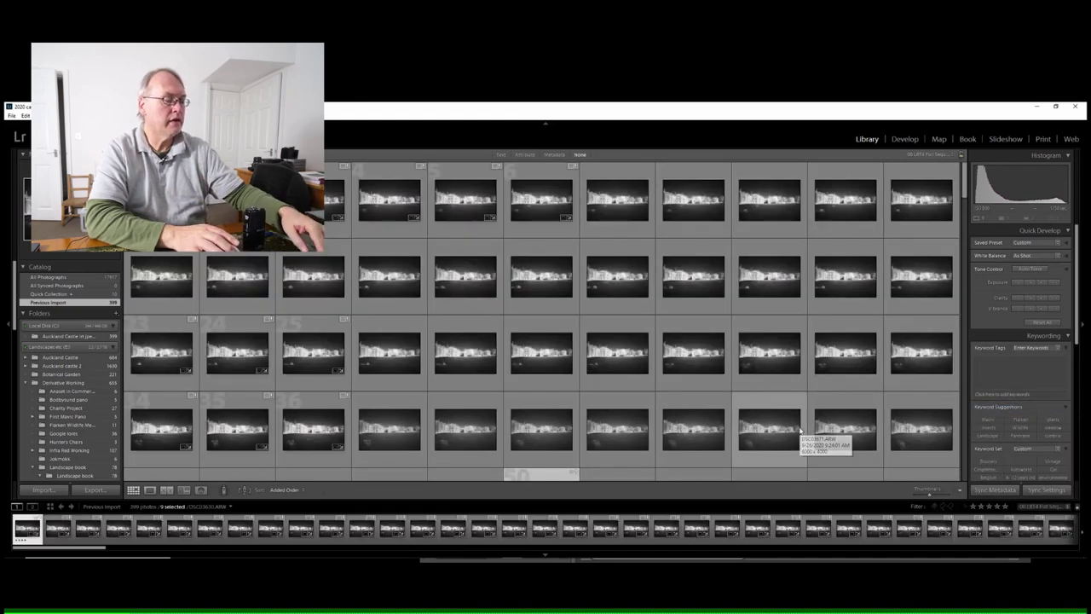
- Select every photo in the full sequence and read their metadata from the files
key(ctrl+a)
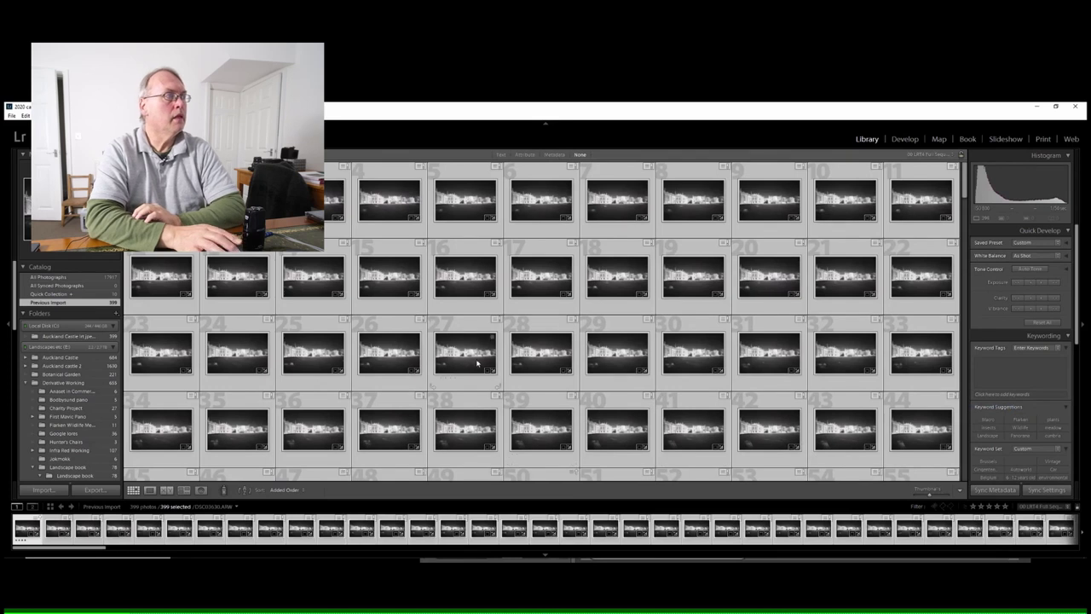
mouse_move(596, 559)
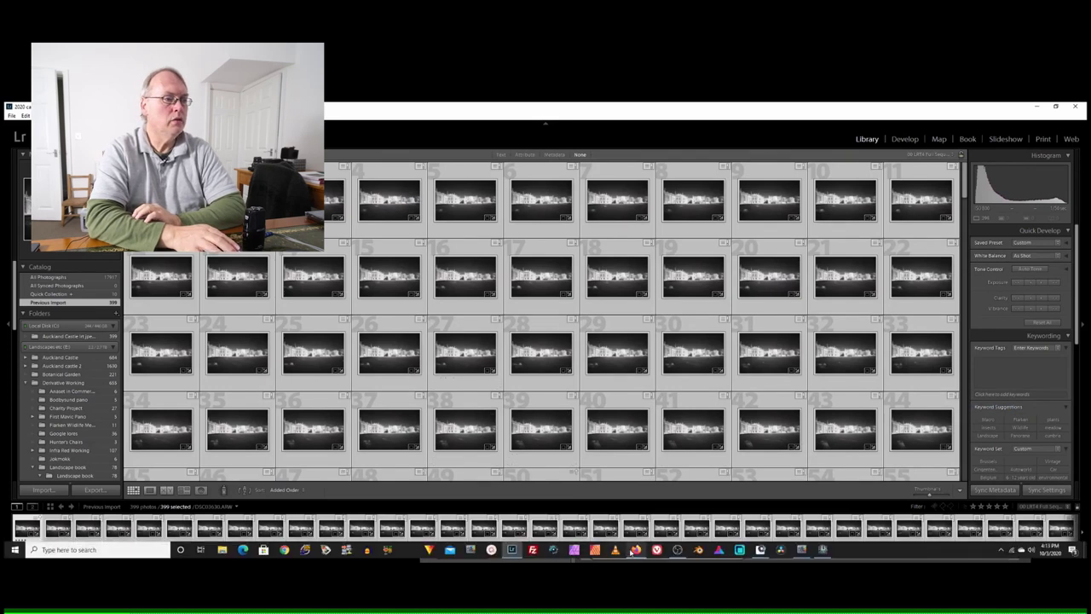
mouse_move(636, 549)
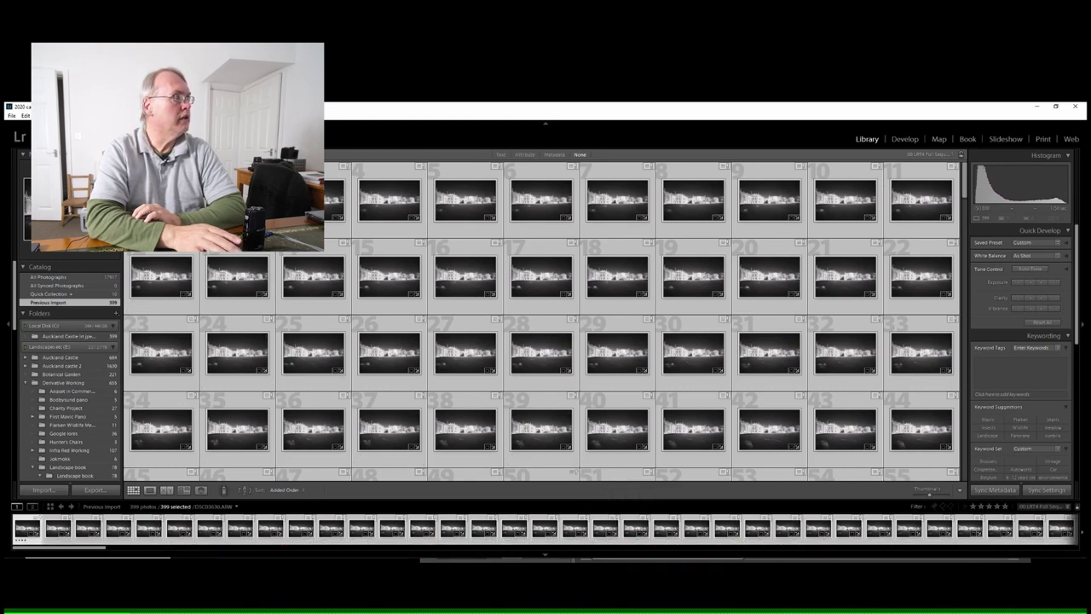
click(83, 115)
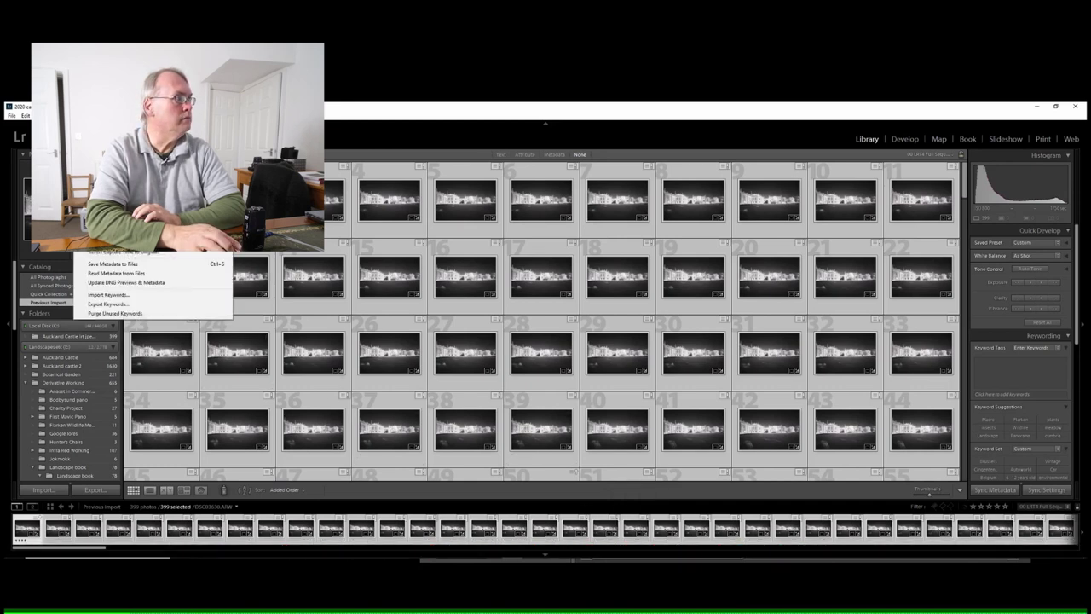
click(142, 273)
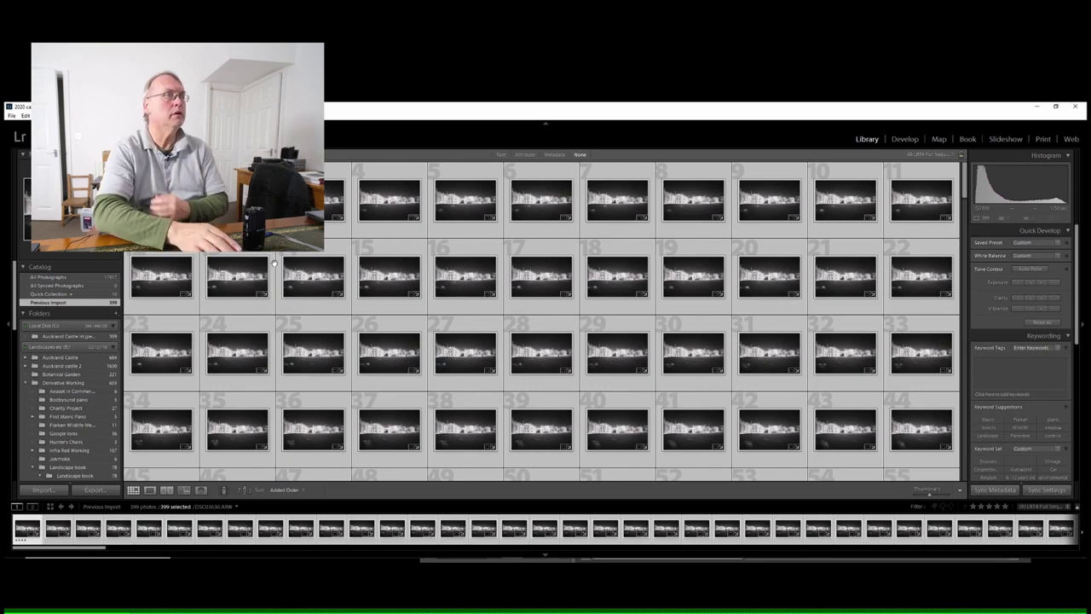
click(13, 117)
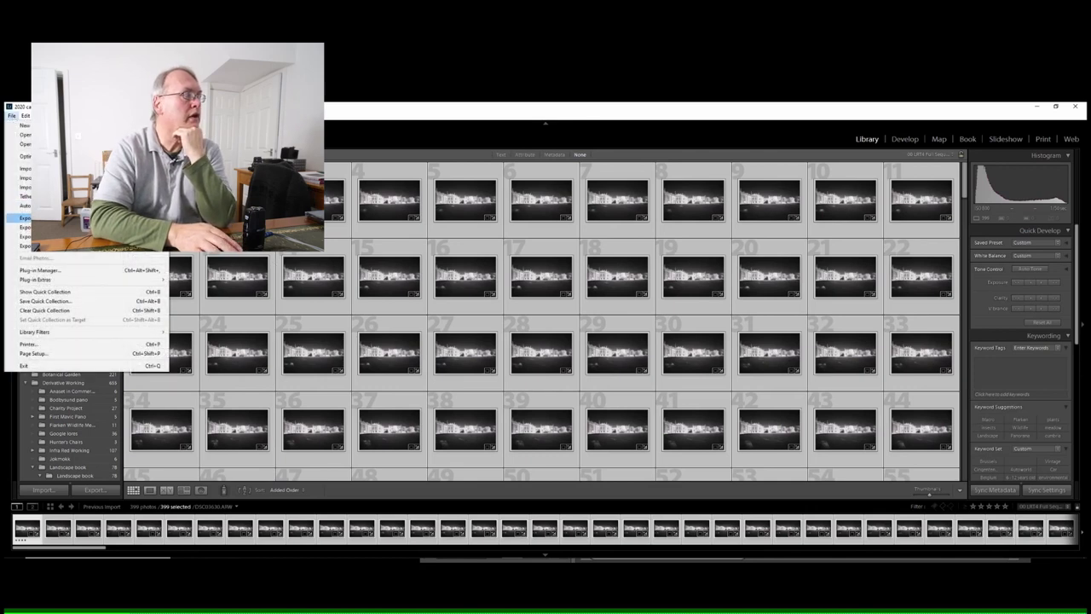
click(26, 217)
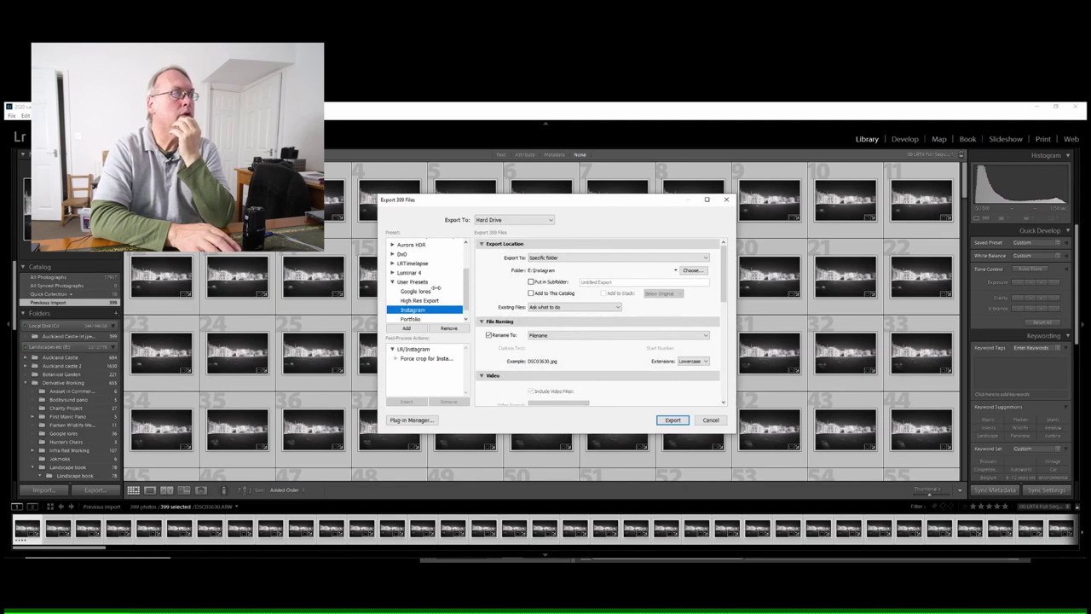
click(392, 262)
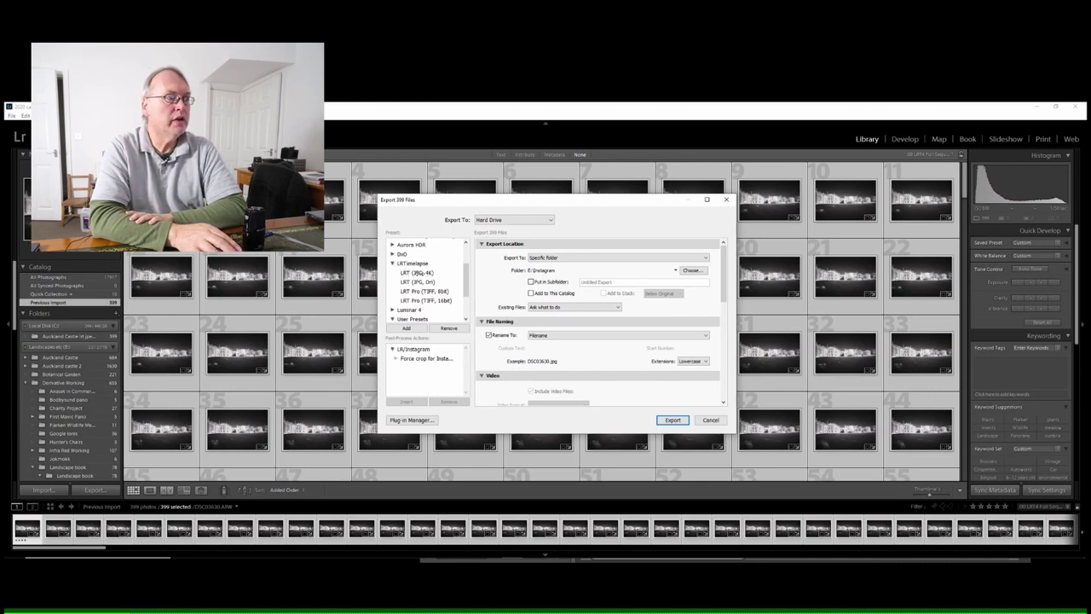
click(417, 274)
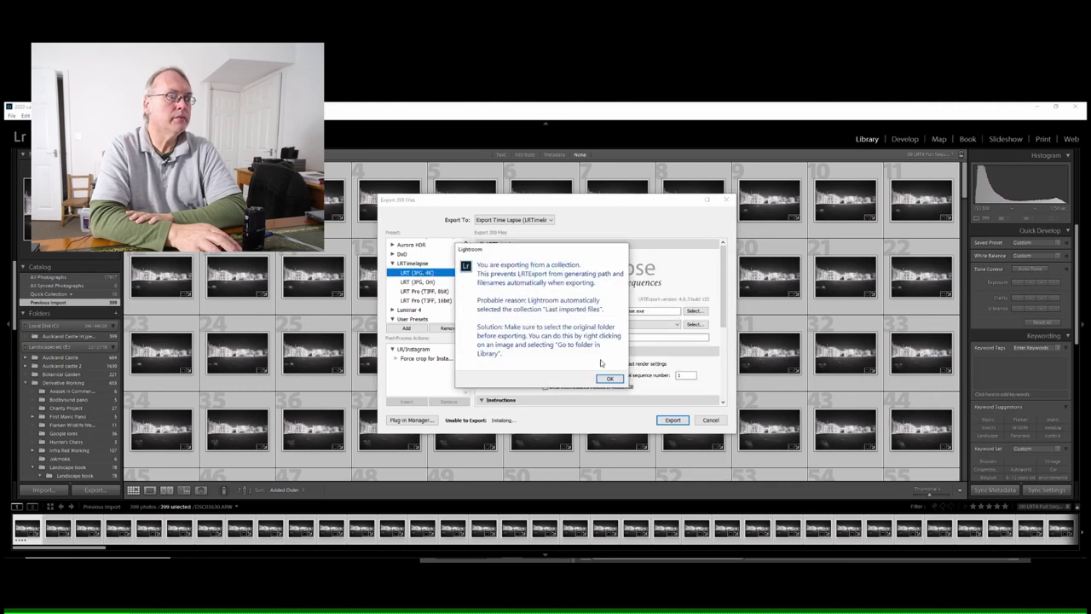
click(606, 380)
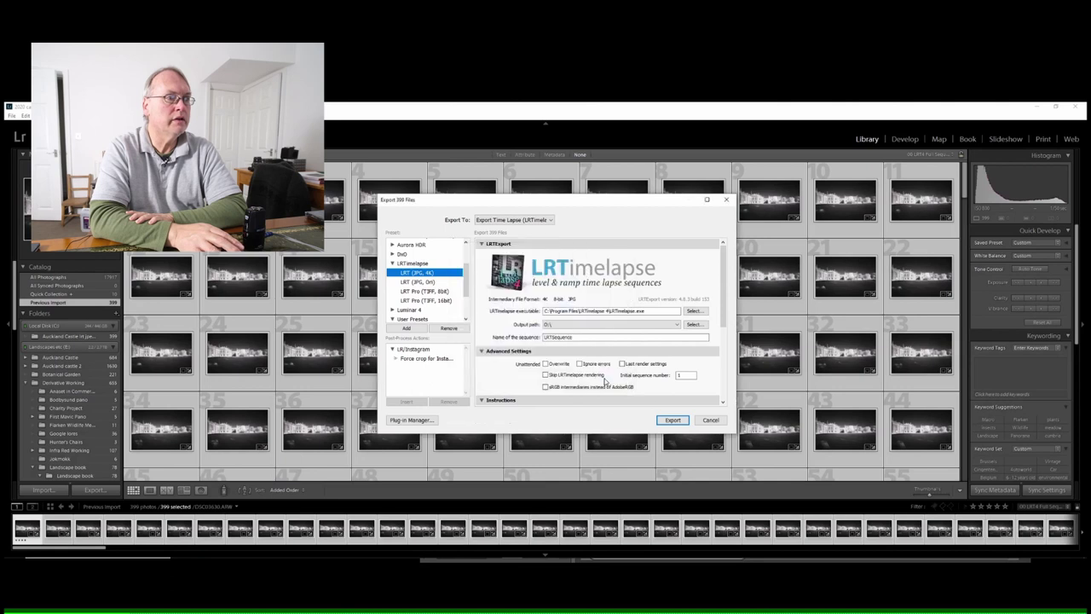
click(706, 420)
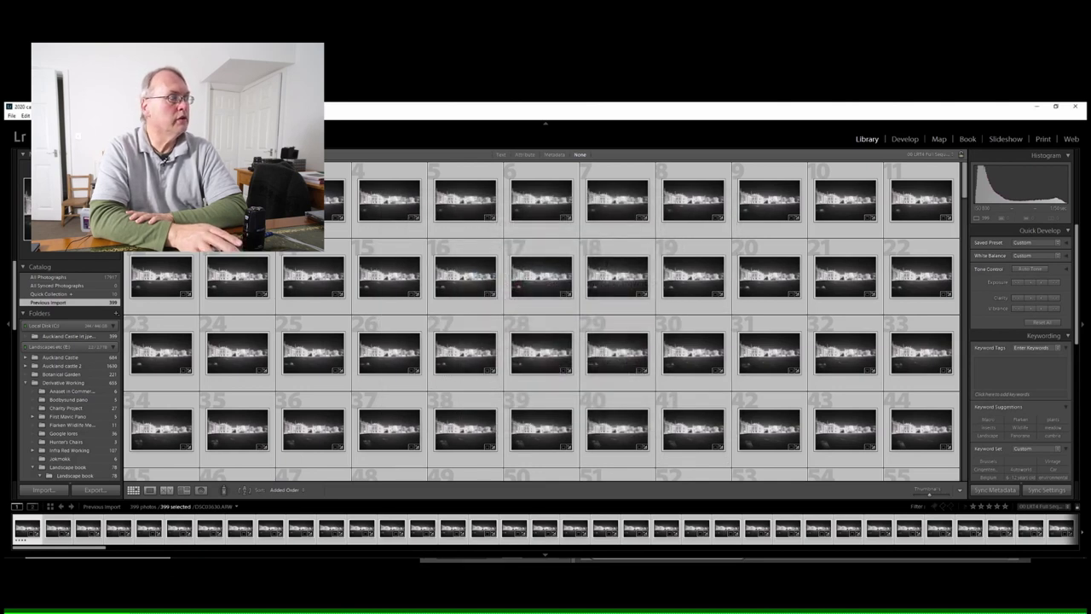
- Go to the selected photos' original folder in the Library and export the full sequence with the LRT (JPG, 4K) preset
right_click(158, 273)
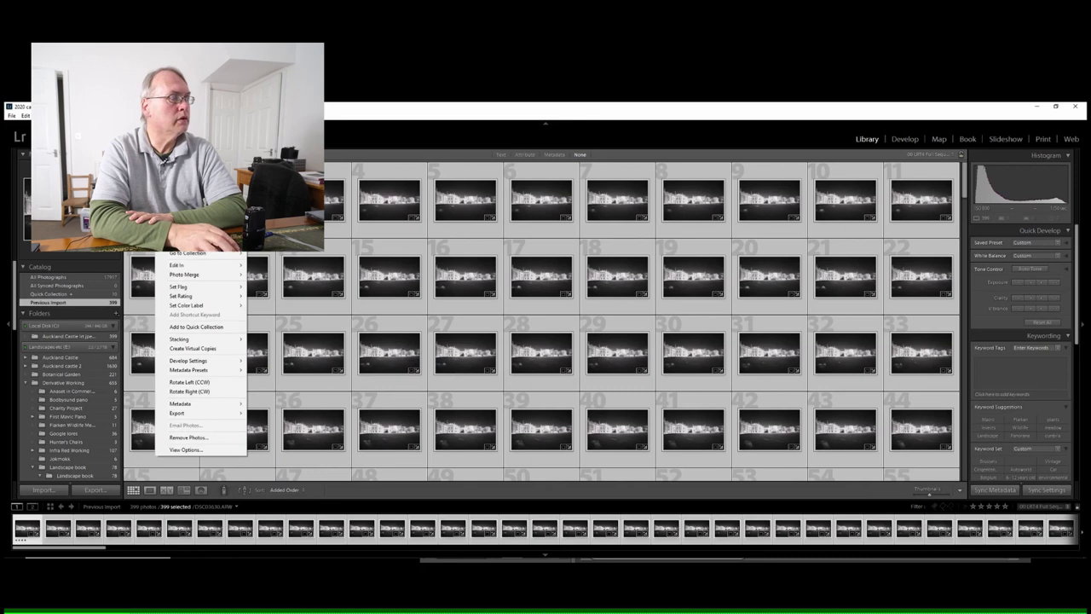
click(187, 243)
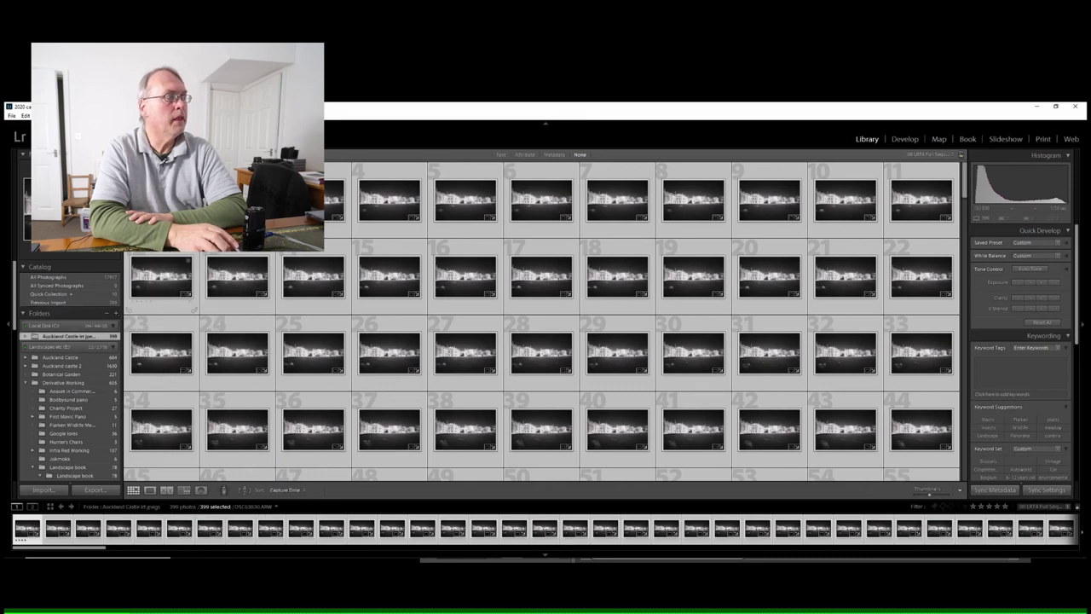
click(11, 116)
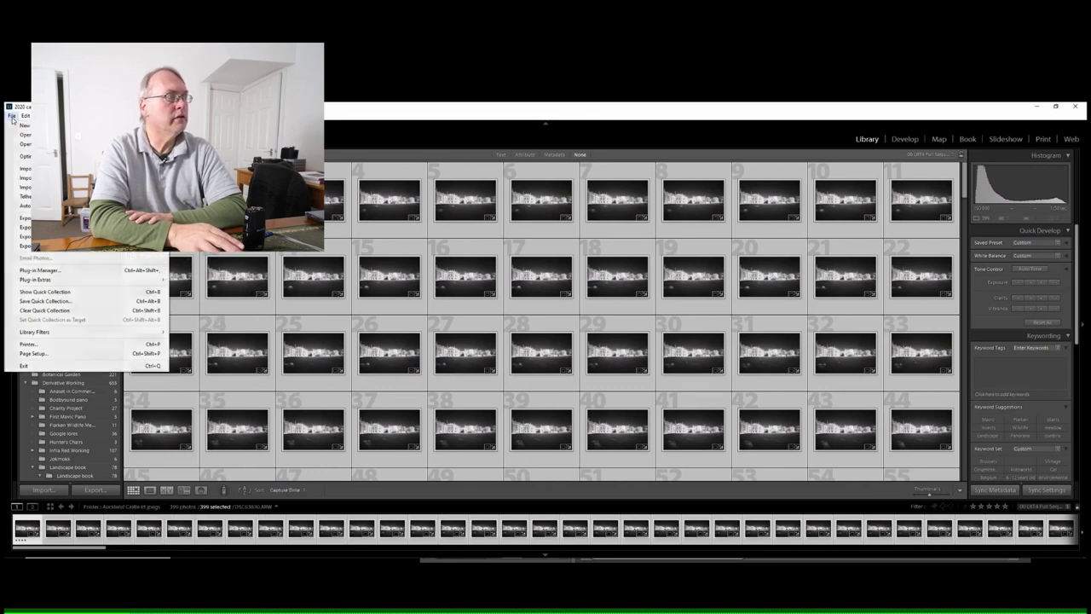
click(26, 217)
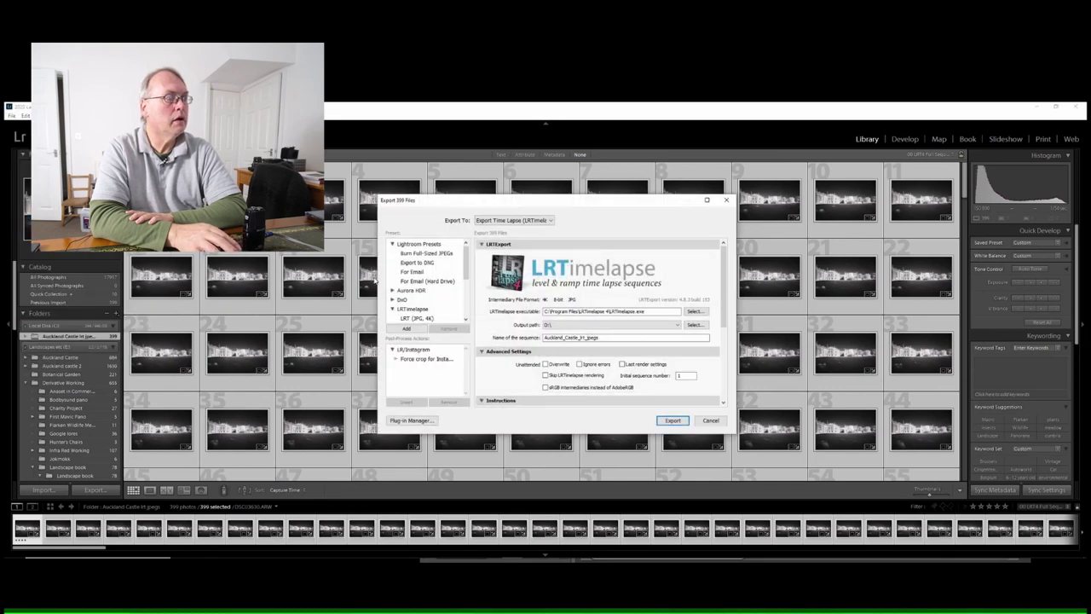
click(417, 318)
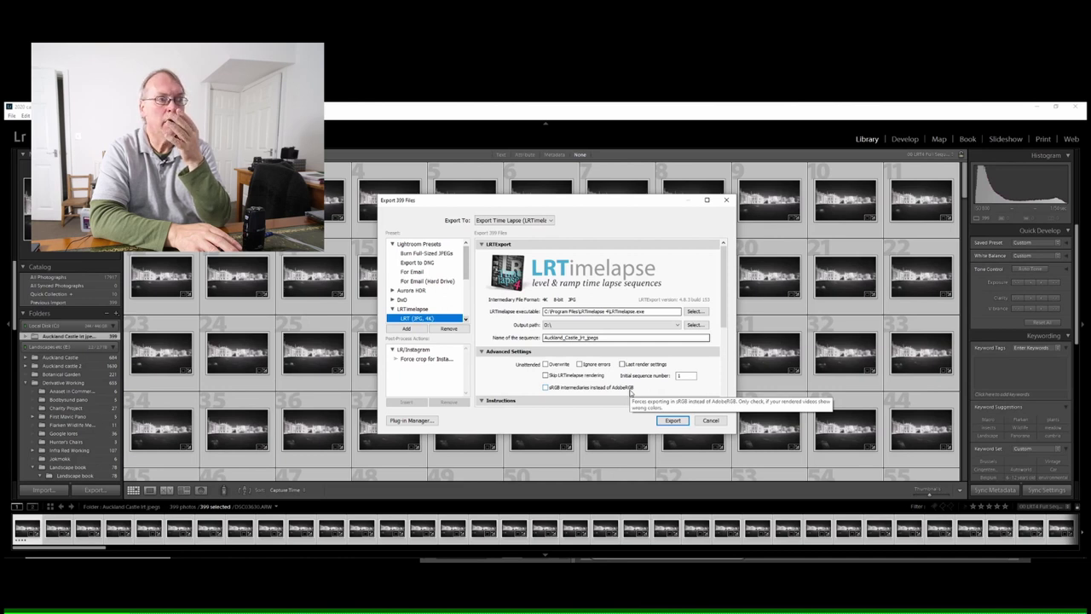
click(673, 421)
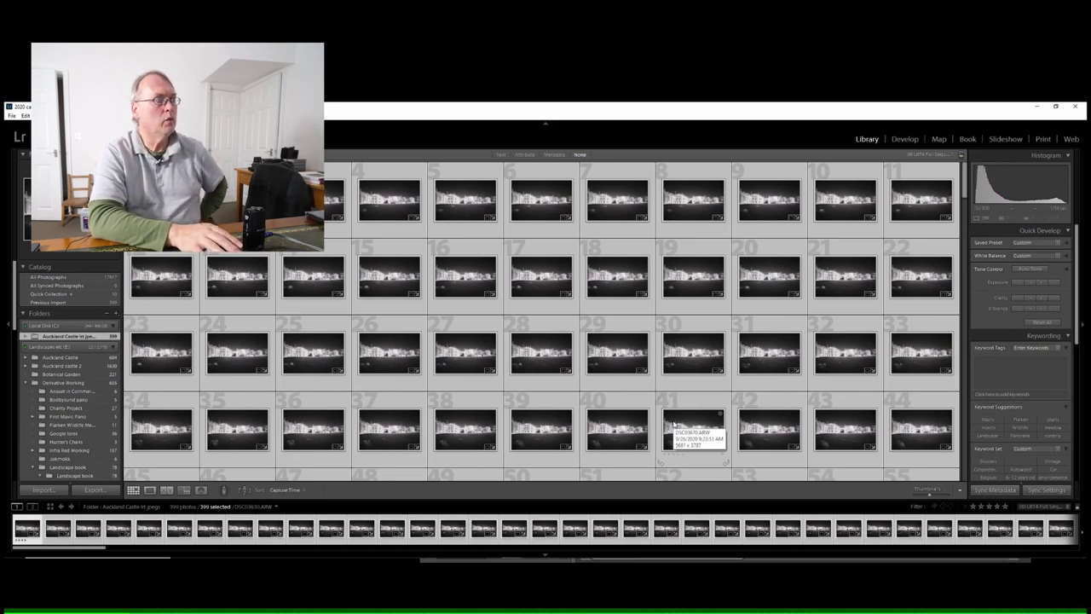
- Switch to LRTimelapse's video render settings, set the output size to 4K, and render the Auckland Castle sequence
mouse_move(673, 554)
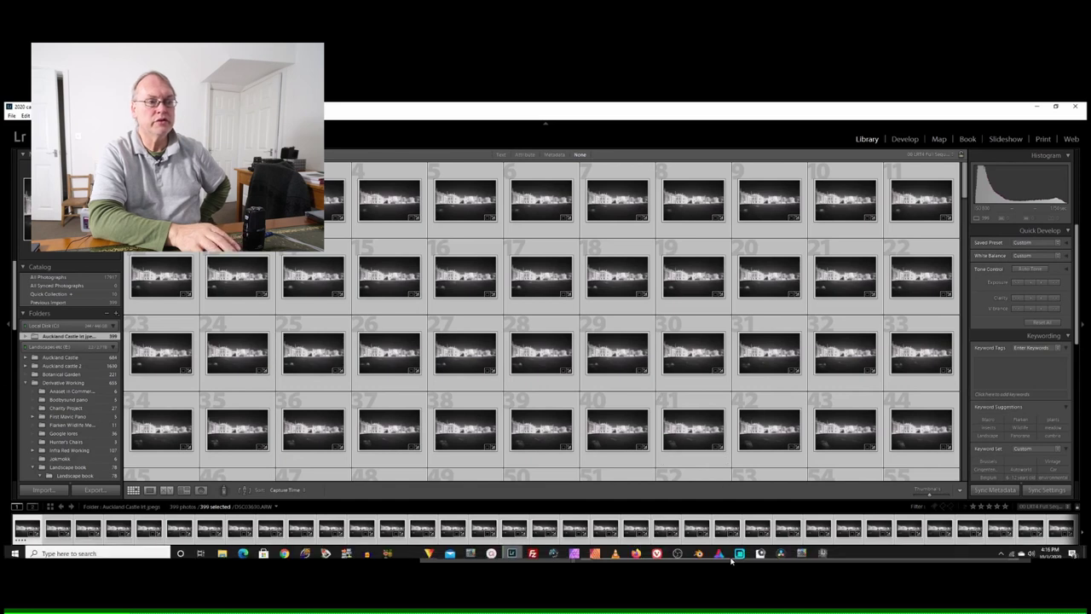
click(623, 551)
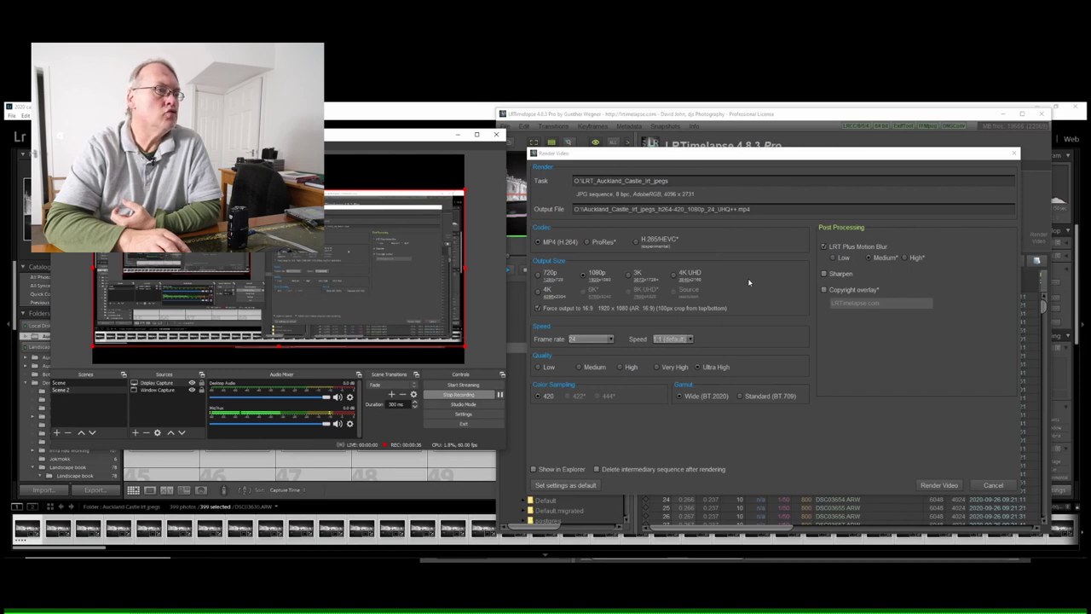
click(674, 275)
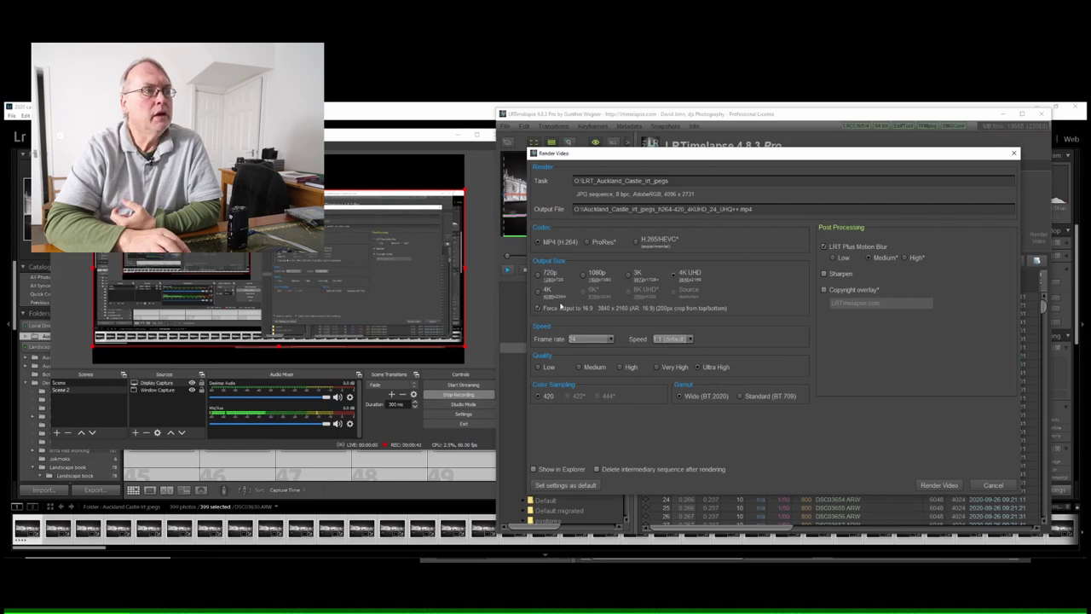
click(539, 292)
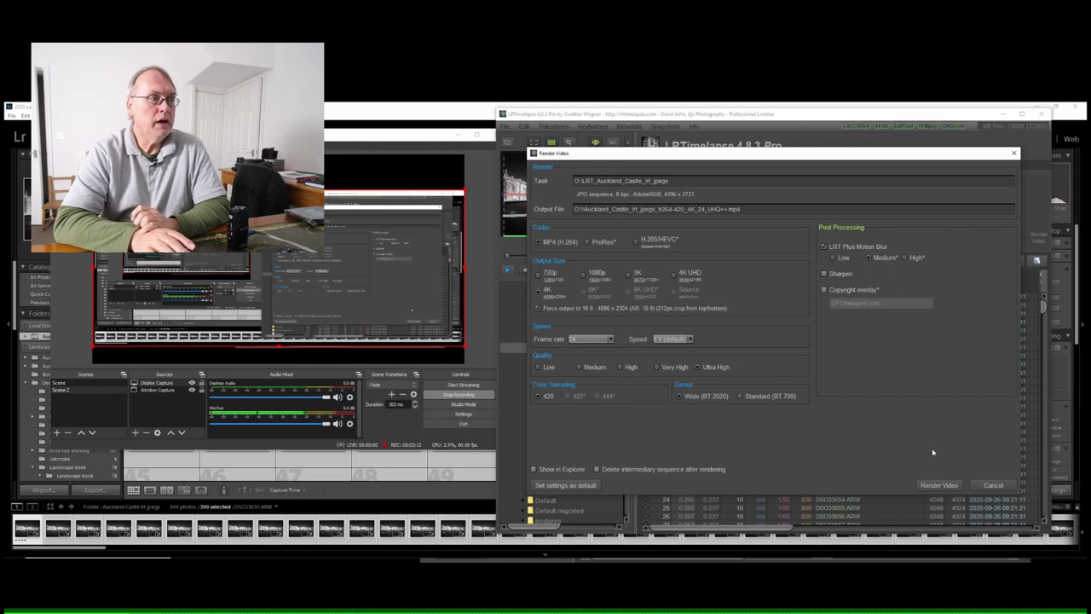
click(939, 484)
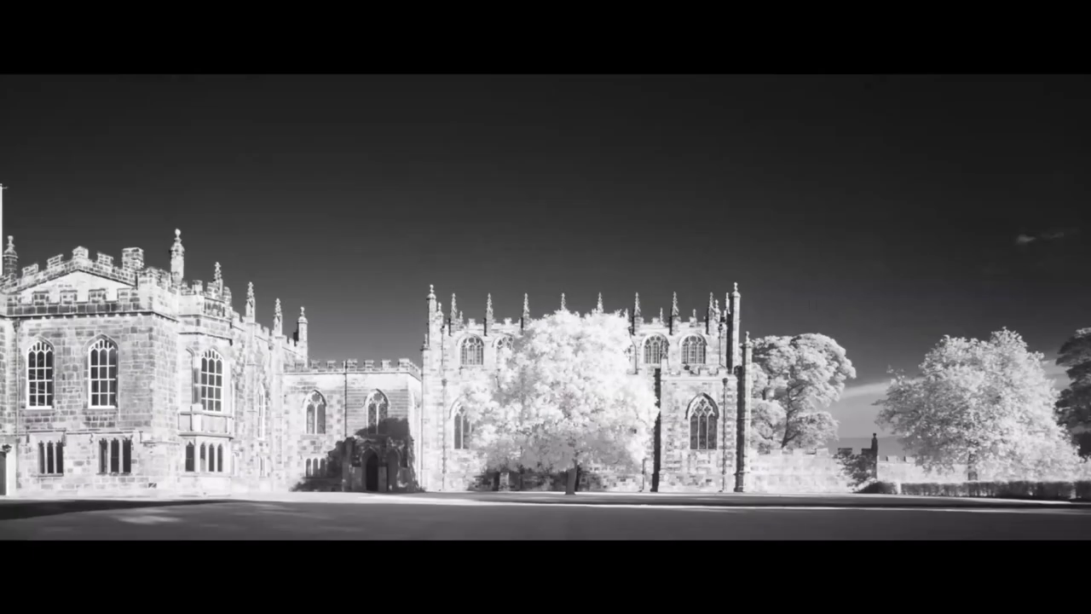